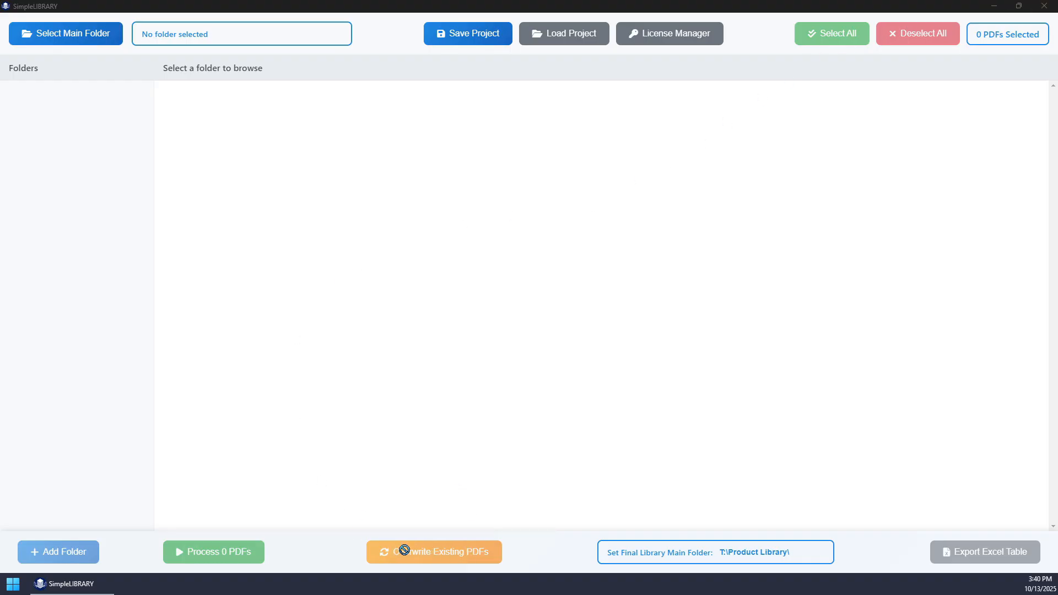
- Load the Overwrite Test folder from the Desktop as the main folder
{"action": "left_click", "coordinate": [107, 34]}
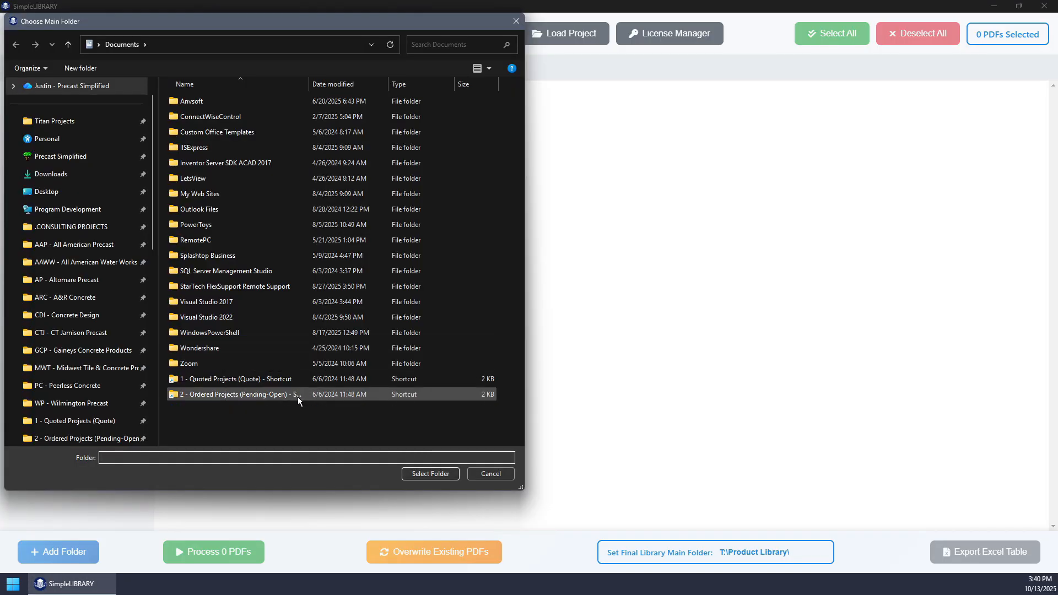
{"action": "left_click", "coordinate": [46, 192]}
{"action": "left_click", "coordinate": [175, 102]}
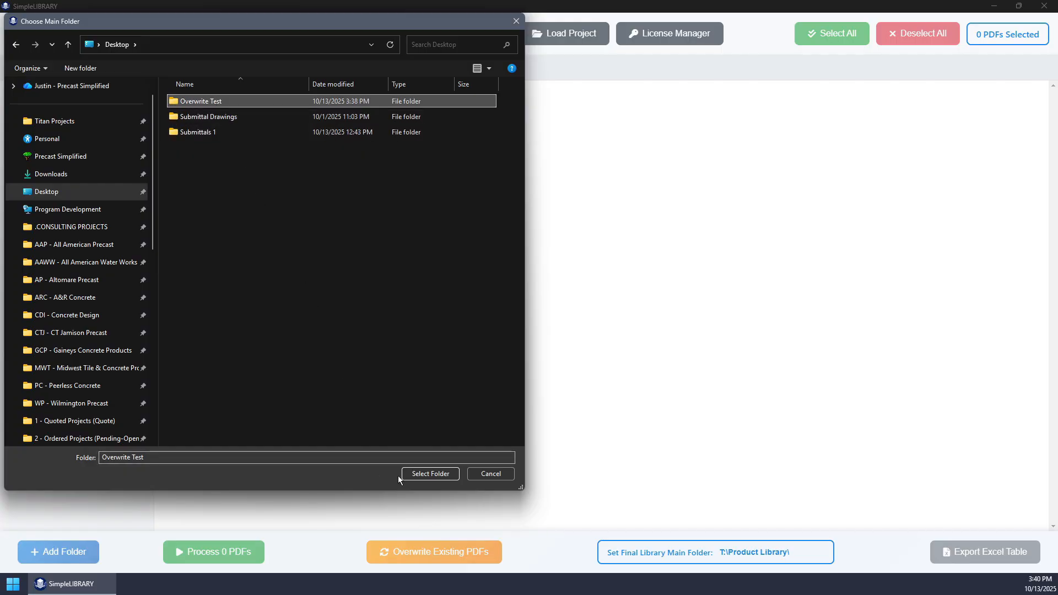
{"action": "left_click", "coordinate": [429, 474]}
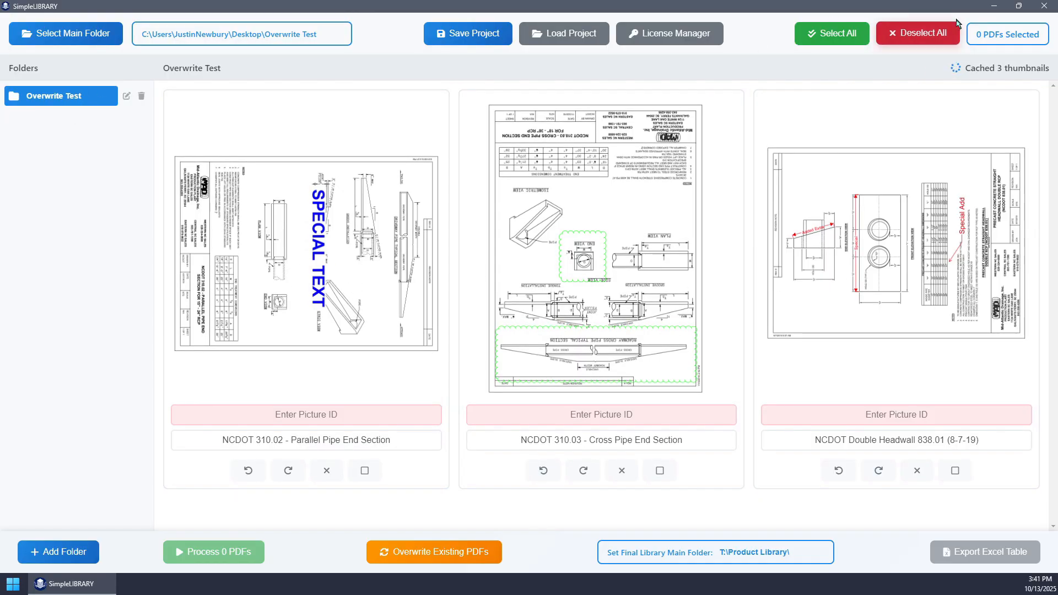
- Open the Overwrite Test folder in File Explorer and examine whether the markups in its three PDFs are individually selectable
{"action": "left_click", "coordinate": [994, 6]}
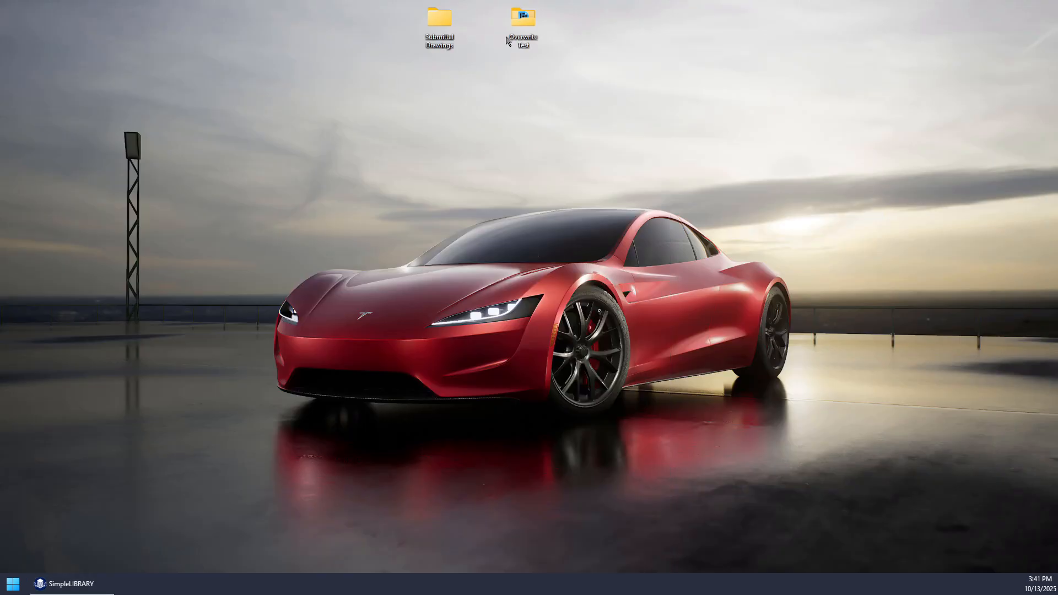
{"action": "double_click", "coordinate": [523, 21]}
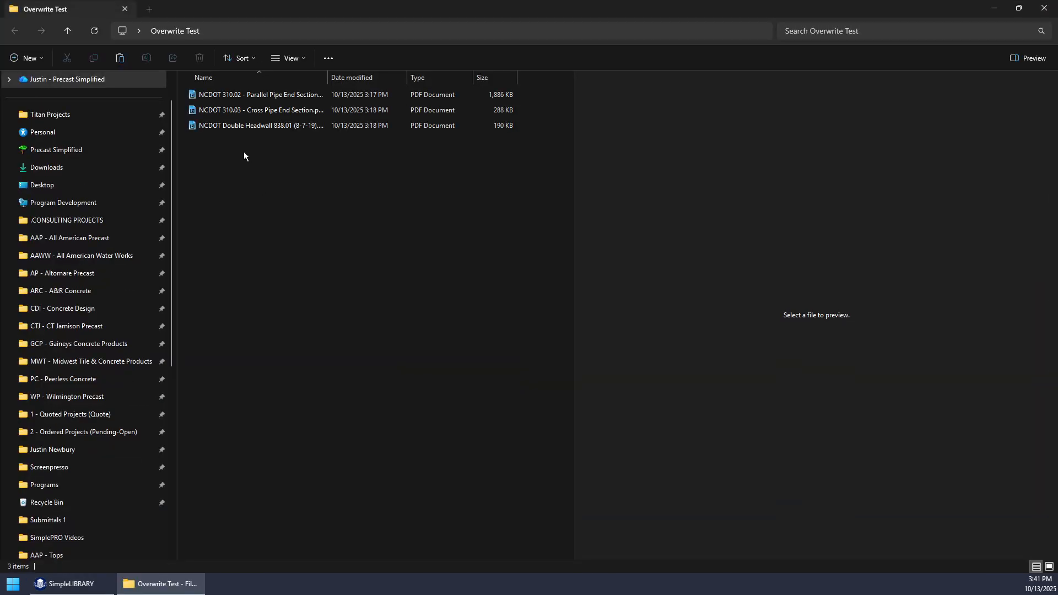
{"action": "left_click", "coordinate": [244, 95]}
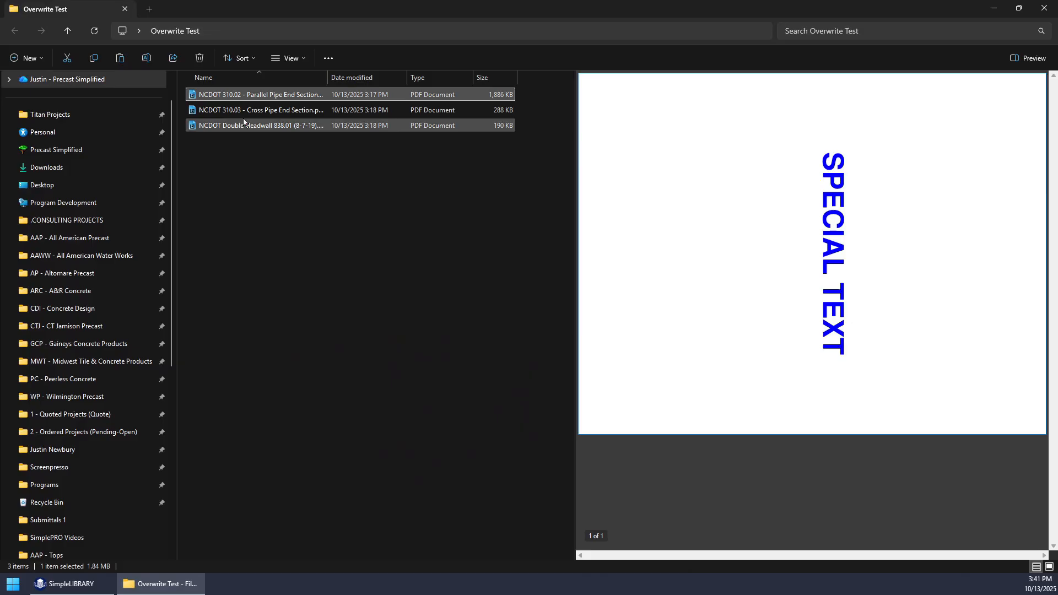
{"action": "left_click", "coordinate": [830, 238]}
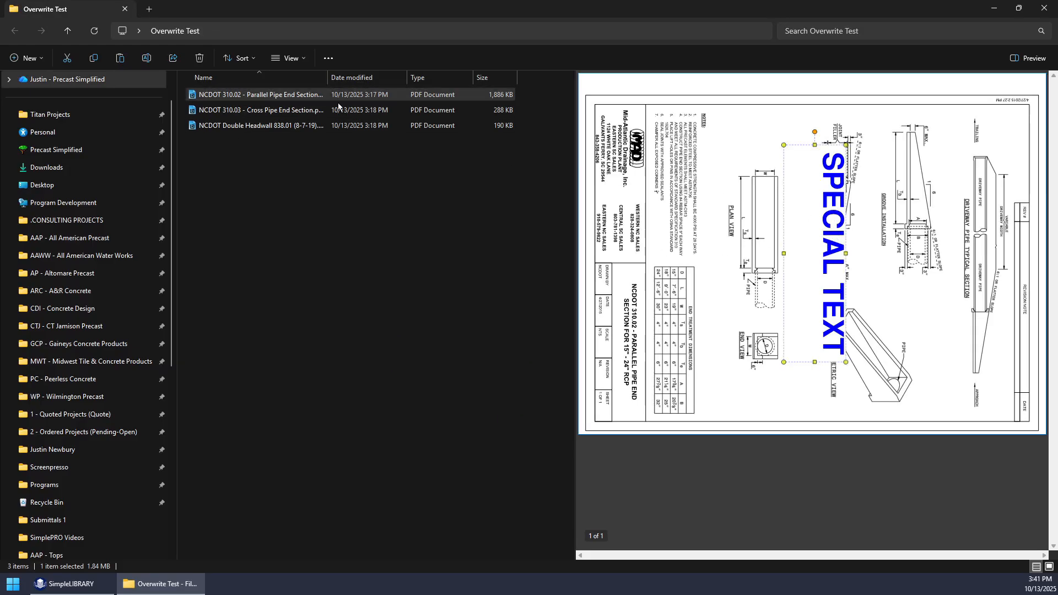
{"action": "left_click", "coordinate": [282, 113]}
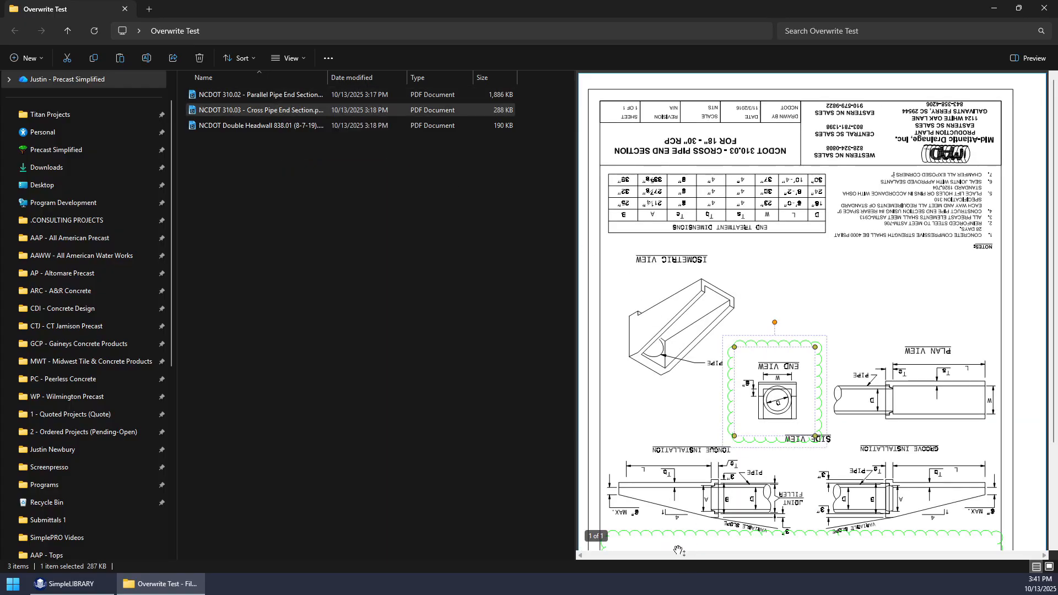
{"action": "left_click", "coordinate": [678, 534]}
{"action": "left_click", "coordinate": [282, 125]}
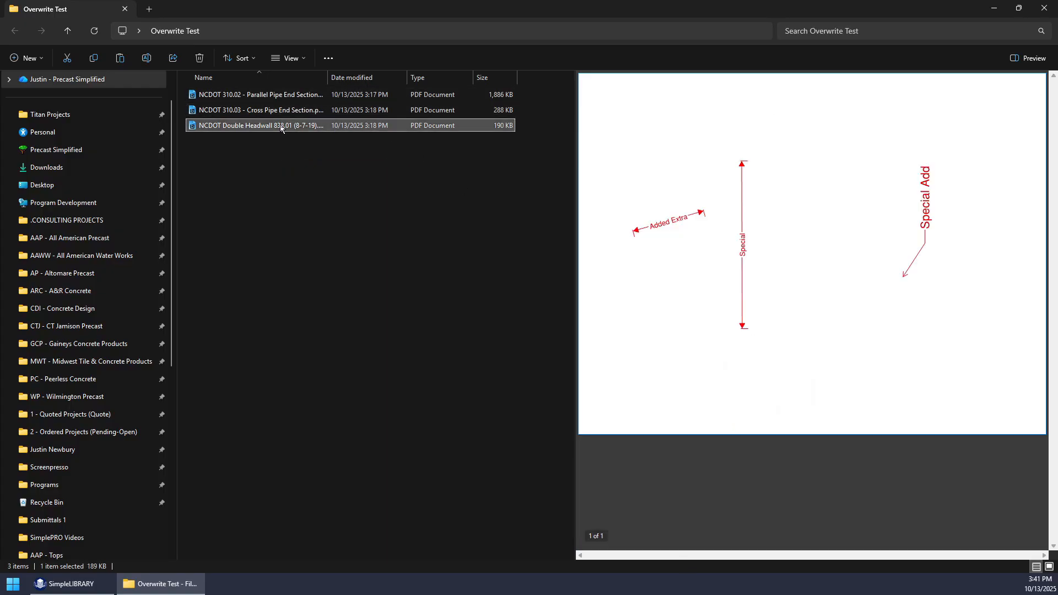
{"action": "left_click", "coordinate": [742, 262]}
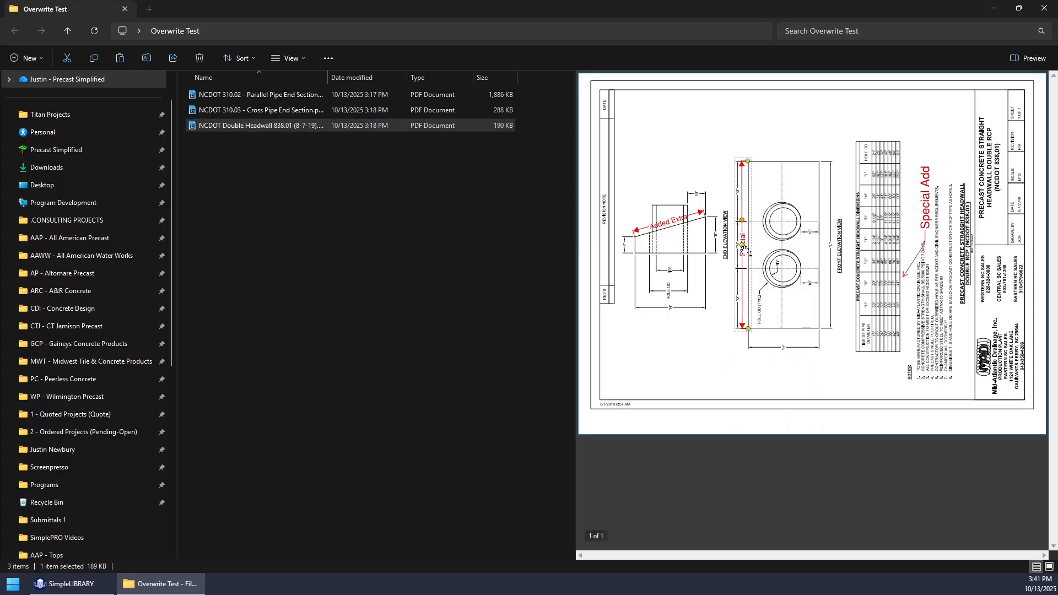
{"action": "left_click", "coordinate": [673, 226]}
{"action": "left_click", "coordinate": [926, 211]}
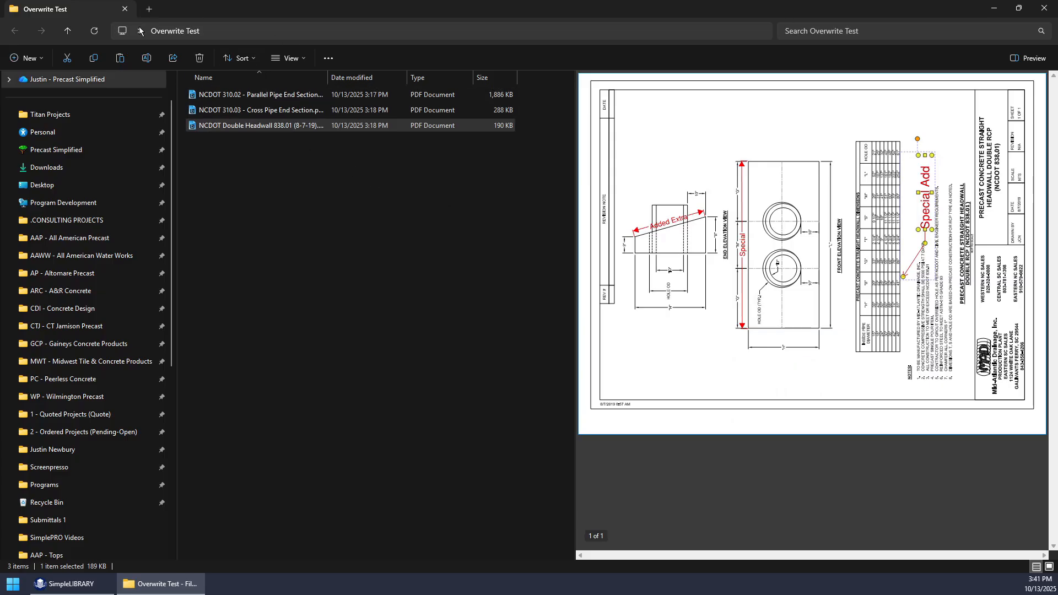
{"action": "left_click", "coordinate": [1044, 7]}
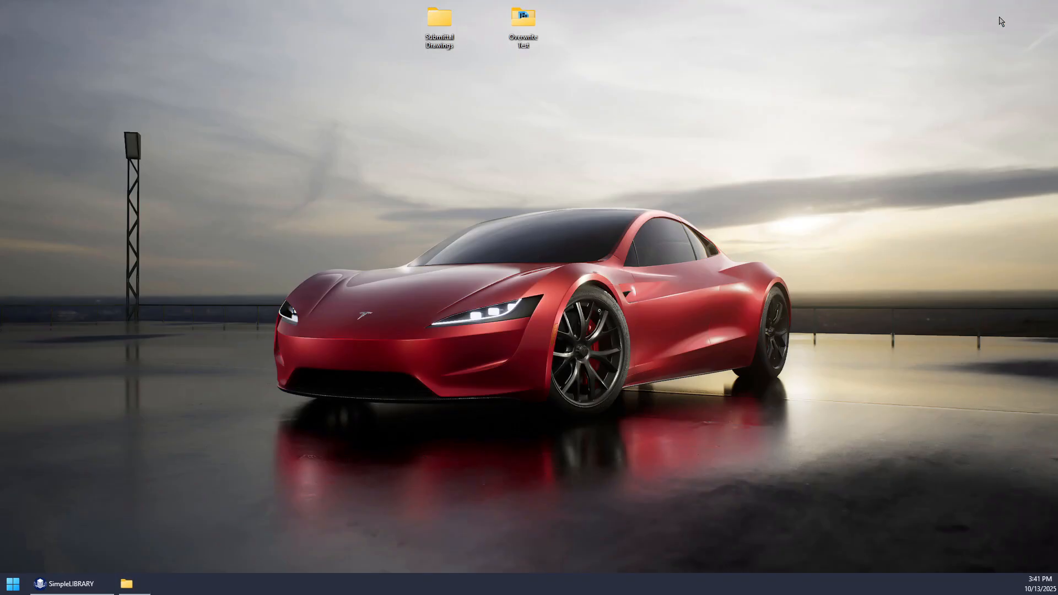
- In SimpleLIBRARY, rotate NCDOT 310.02 counterclockwise by 90 degrees, NCDOT 310.03 by 180 degrees and NCDOT Double Headwall 838.01 clockwise by 90 degrees
{"action": "left_click", "coordinate": [74, 582]}
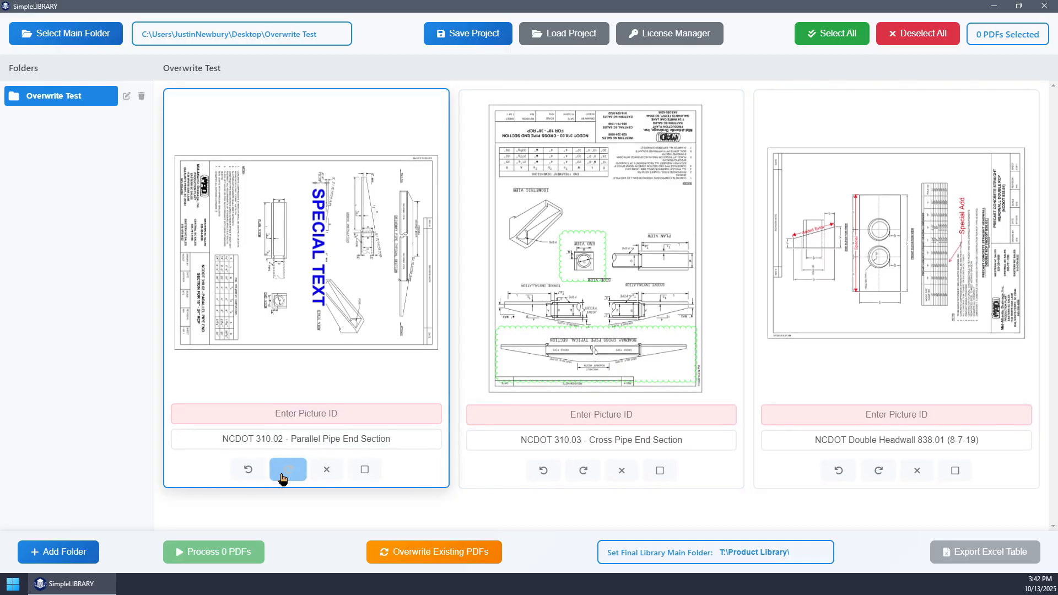
{"action": "left_click", "coordinate": [250, 471]}
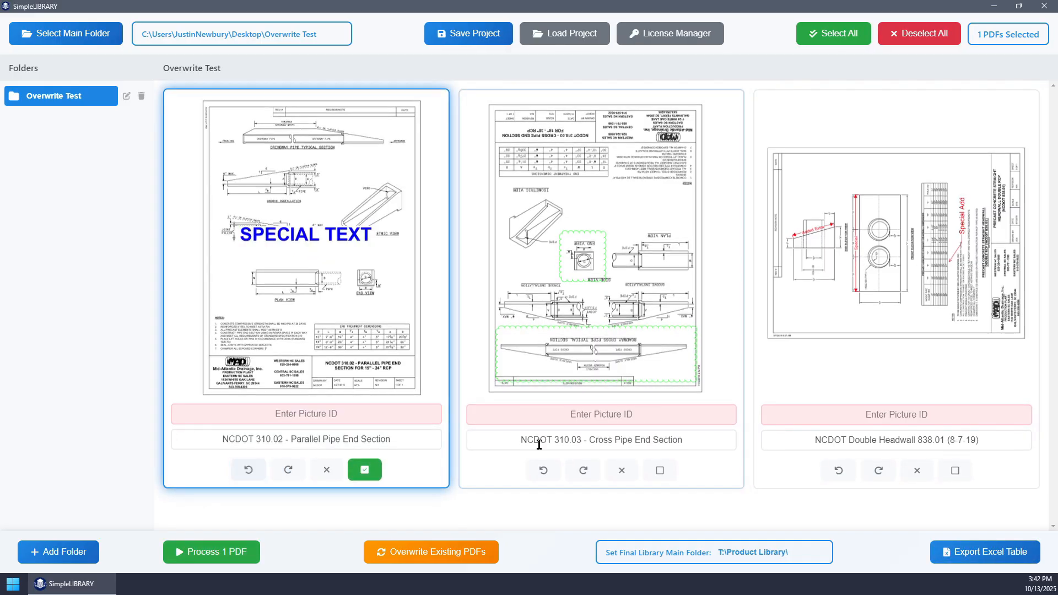
{"action": "left_click", "coordinate": [583, 470]}
{"action": "left_click", "coordinate": [583, 469]}
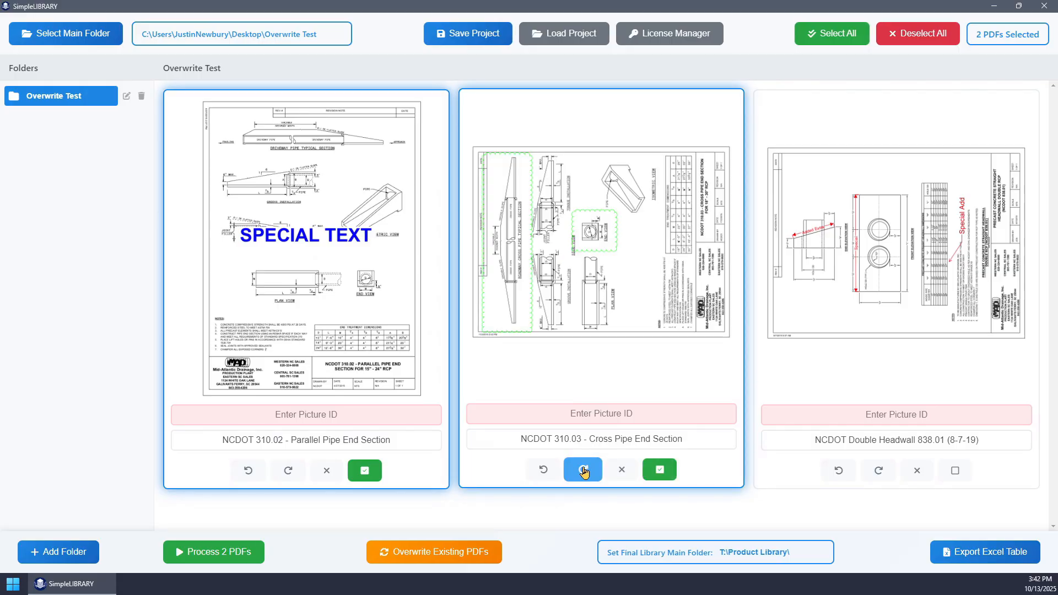
{"action": "left_click", "coordinate": [583, 470]}
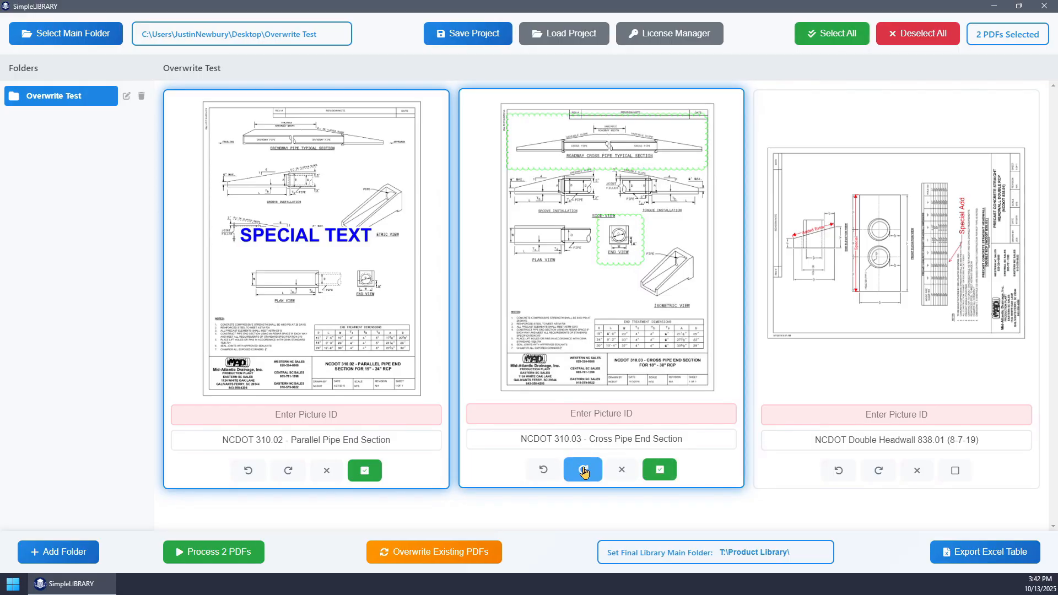
{"action": "left_click", "coordinate": [877, 471]}
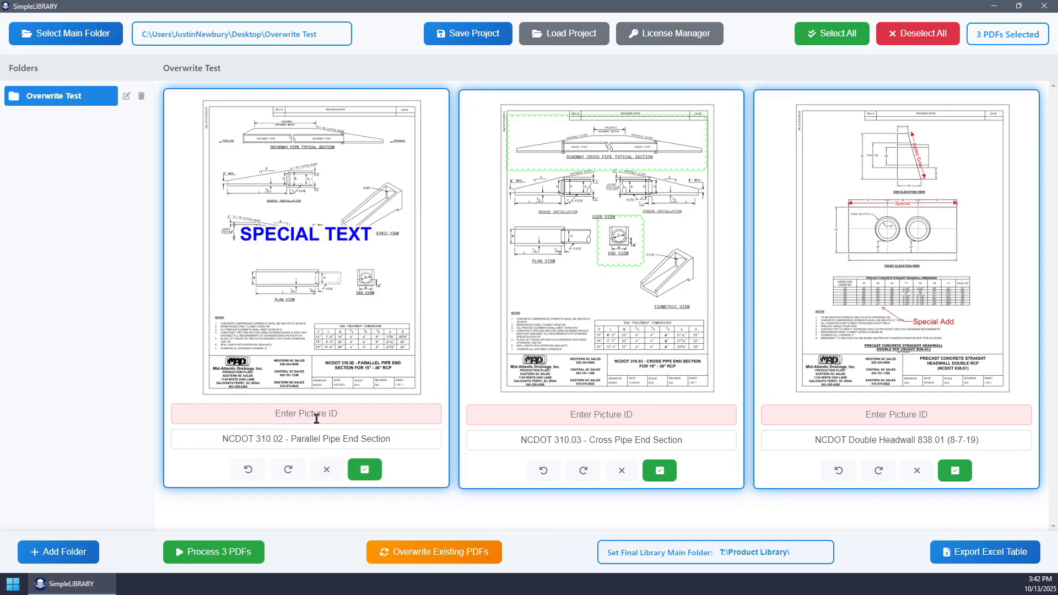
- Deselect and reselect the three PDFs individually, and clear the whole selection
{"action": "left_click", "coordinate": [365, 470]}
{"action": "left_click", "coordinate": [659, 469]}
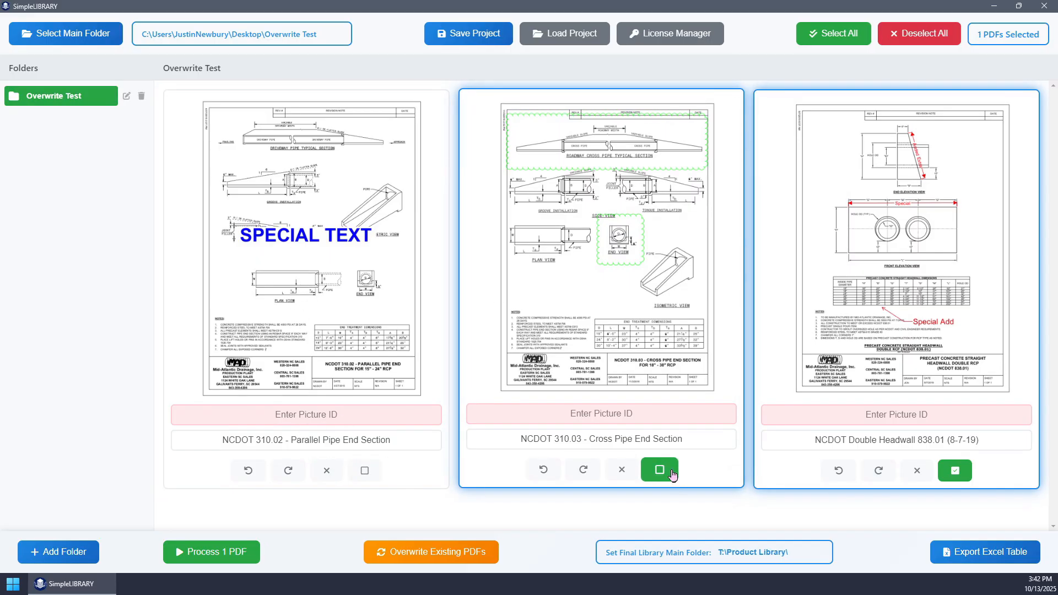
{"action": "left_click", "coordinate": [954, 470]}
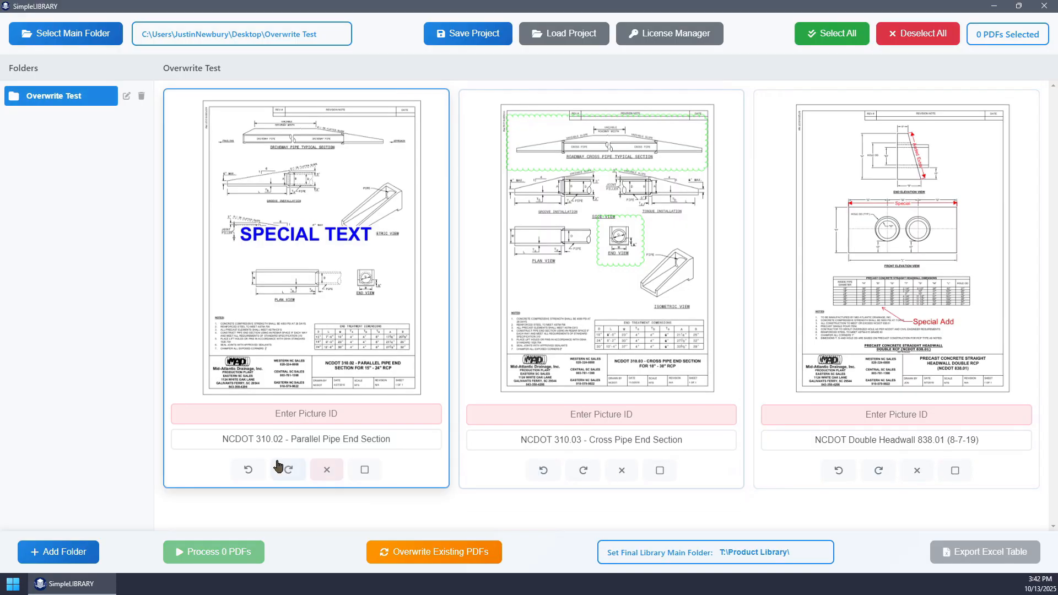
{"action": "left_click", "coordinate": [364, 470]}
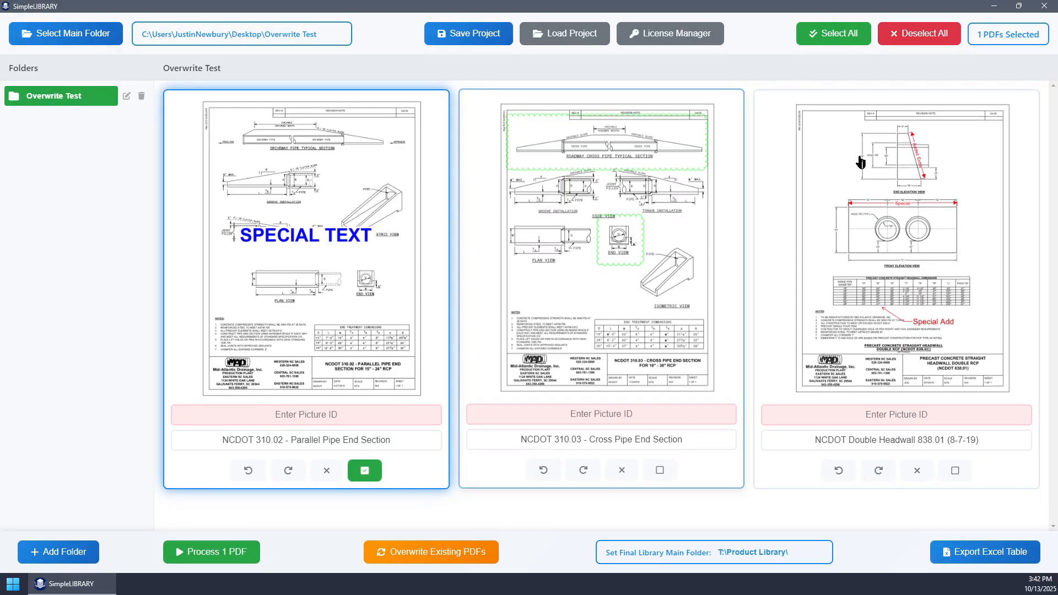
{"action": "left_click", "coordinate": [663, 470]}
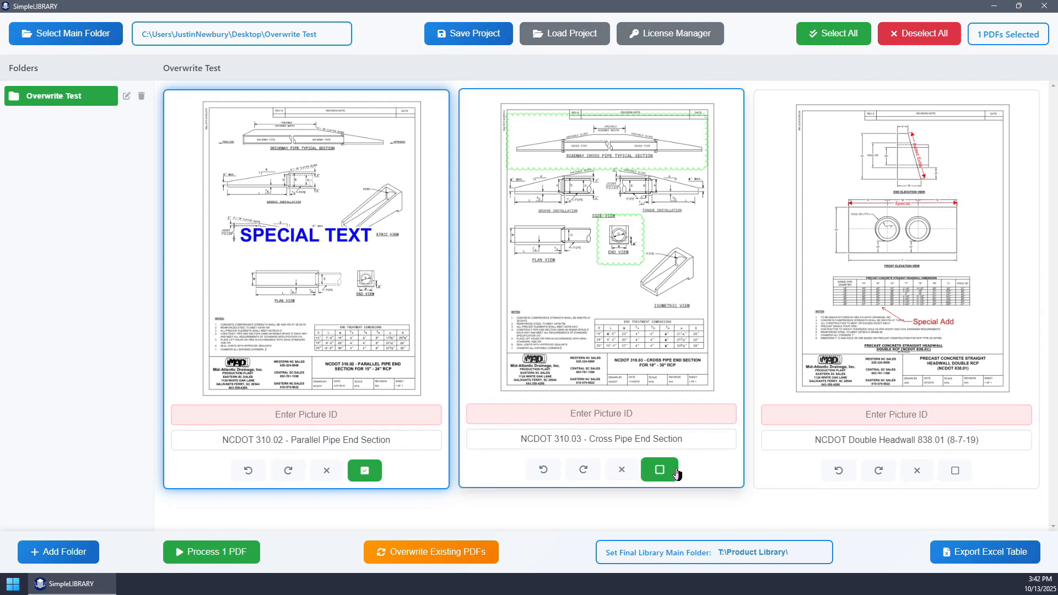
{"action": "left_click", "coordinate": [956, 470]}
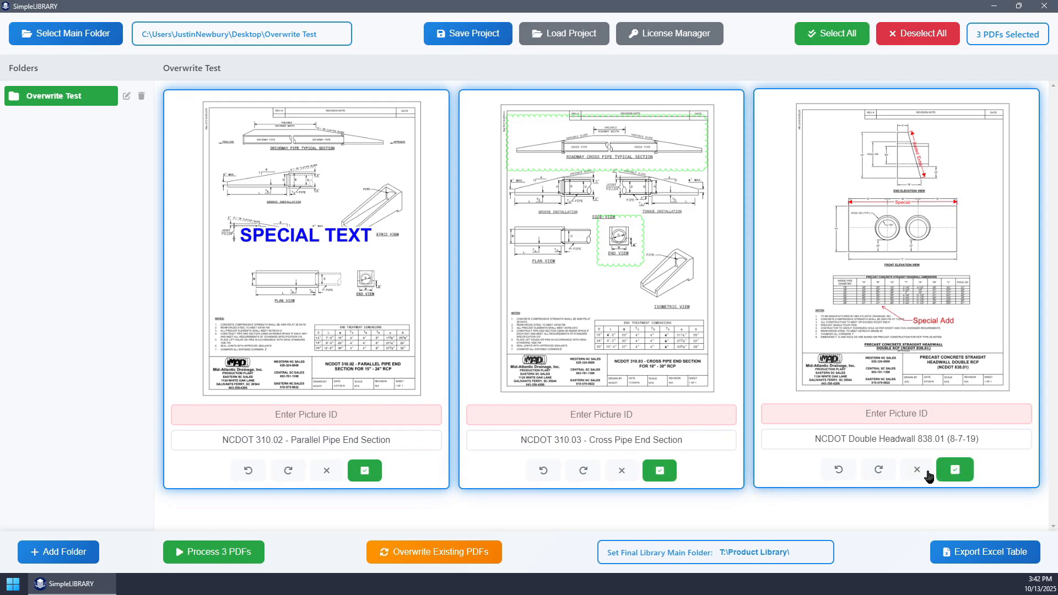
{"action": "left_click", "coordinate": [78, 99]}
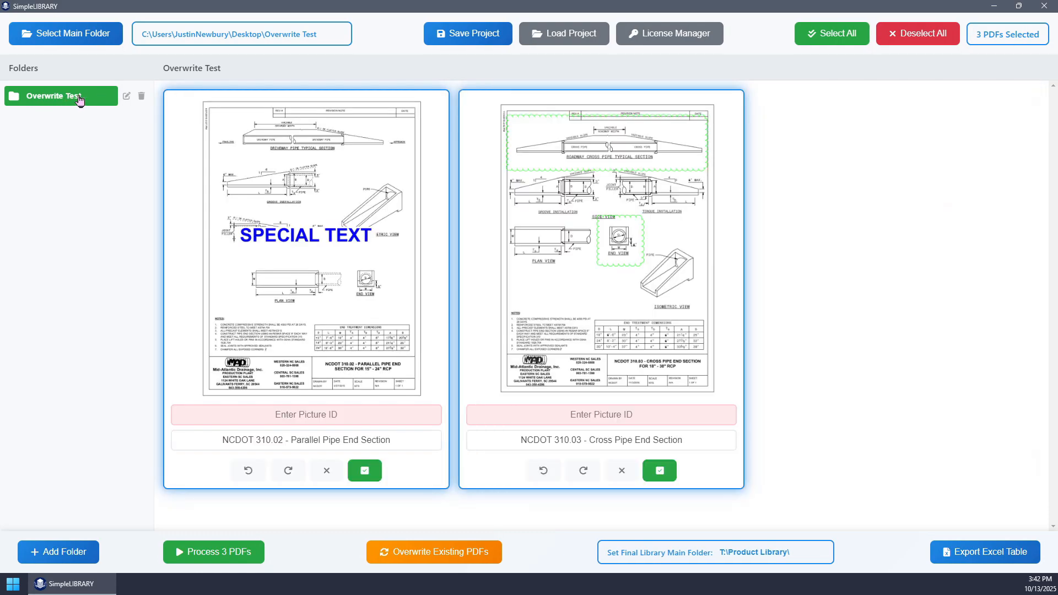
{"action": "left_click", "coordinate": [904, 37]}
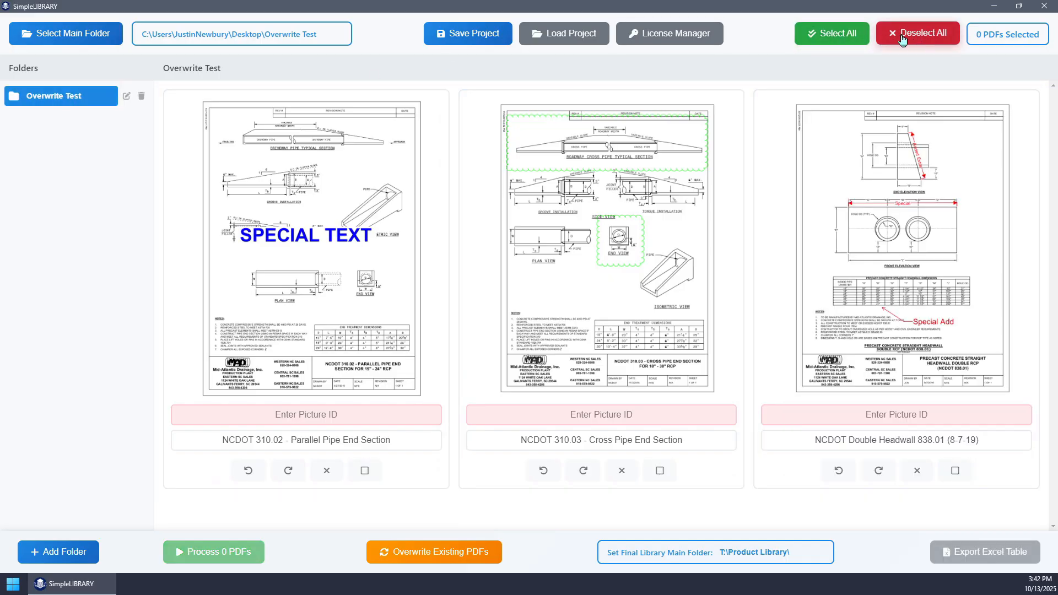
- Select all three PDFs and overwrite the existing files in place with flattened, rotated versions
{"action": "left_click", "coordinate": [834, 38]}
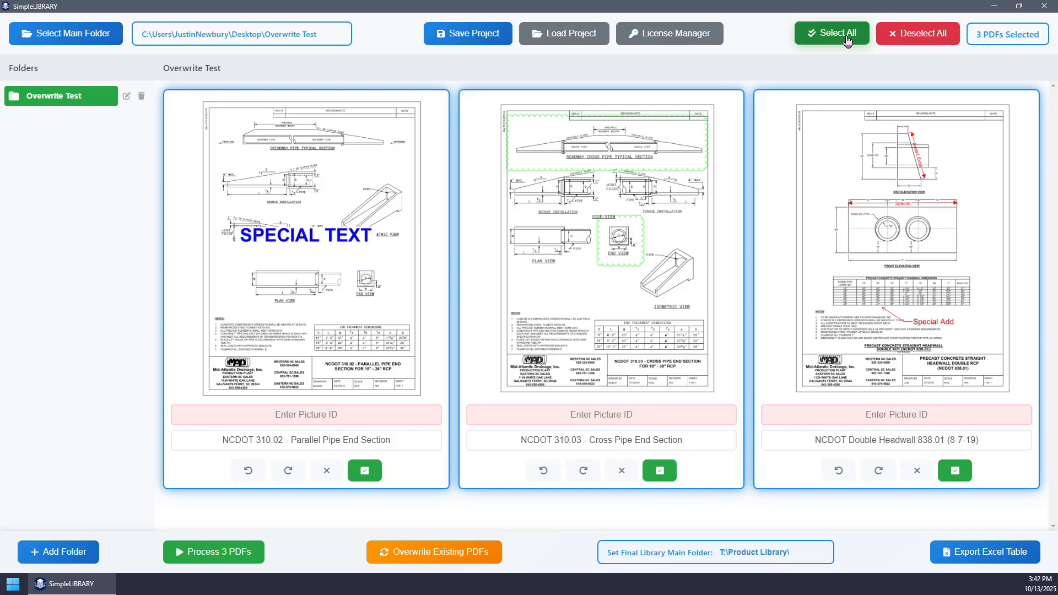
{"action": "left_click", "coordinate": [439, 557]}
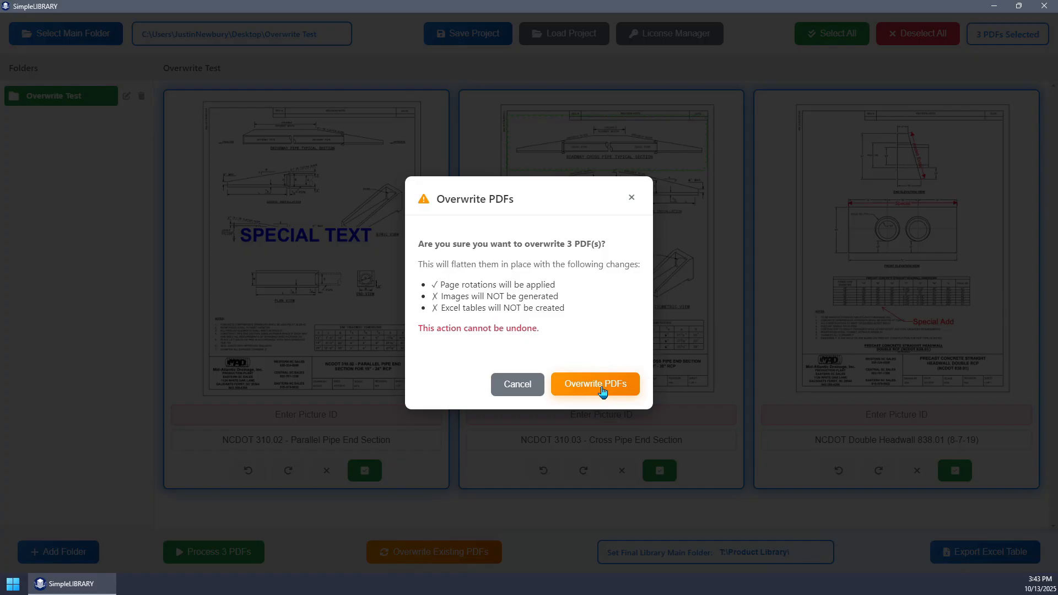
{"action": "left_click", "coordinate": [601, 385]}
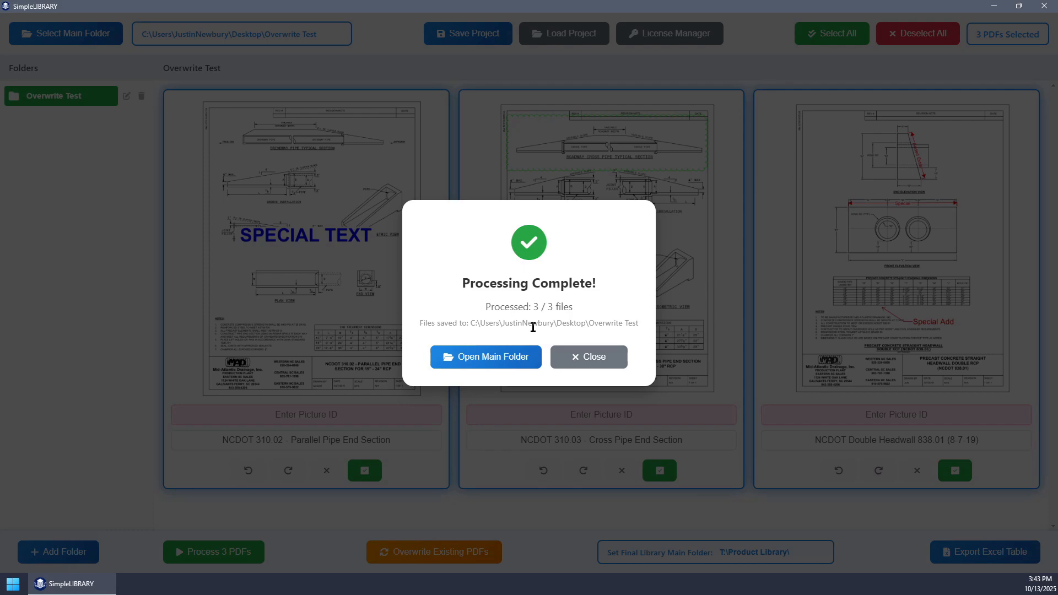
- Open the Overwrite Test folder from the processing result and preview its three PDFs to check their orientation
{"action": "left_click", "coordinate": [497, 359]}
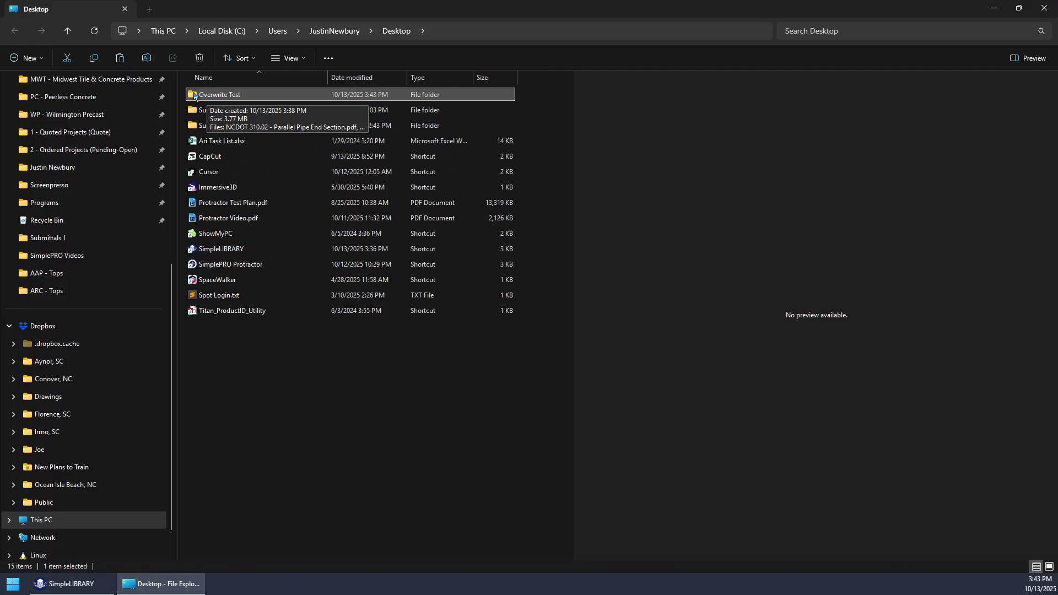
{"action": "double_click", "coordinate": [195, 95]}
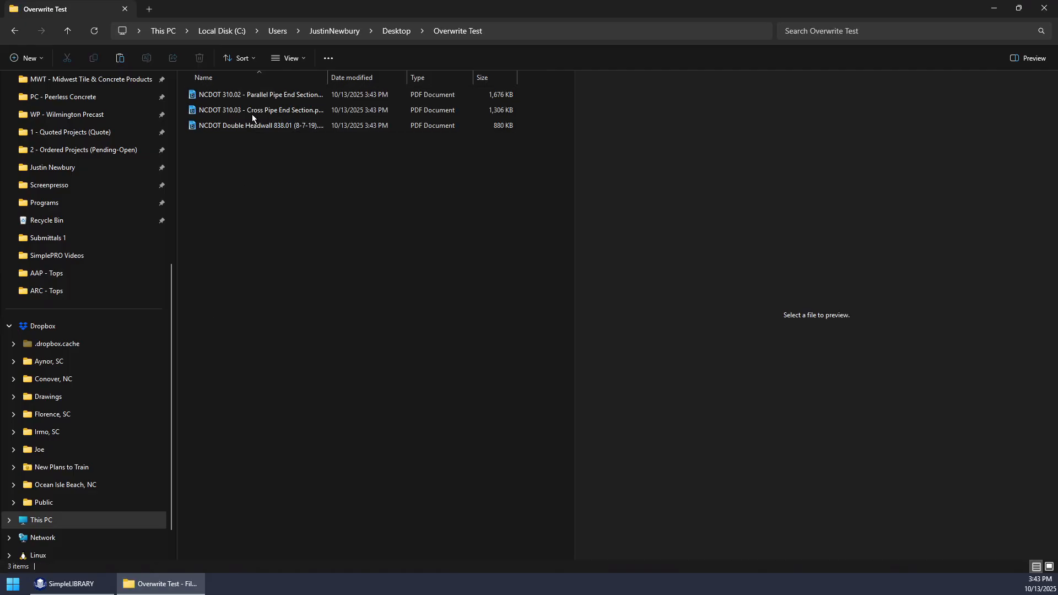
{"action": "left_click", "coordinate": [250, 94]}
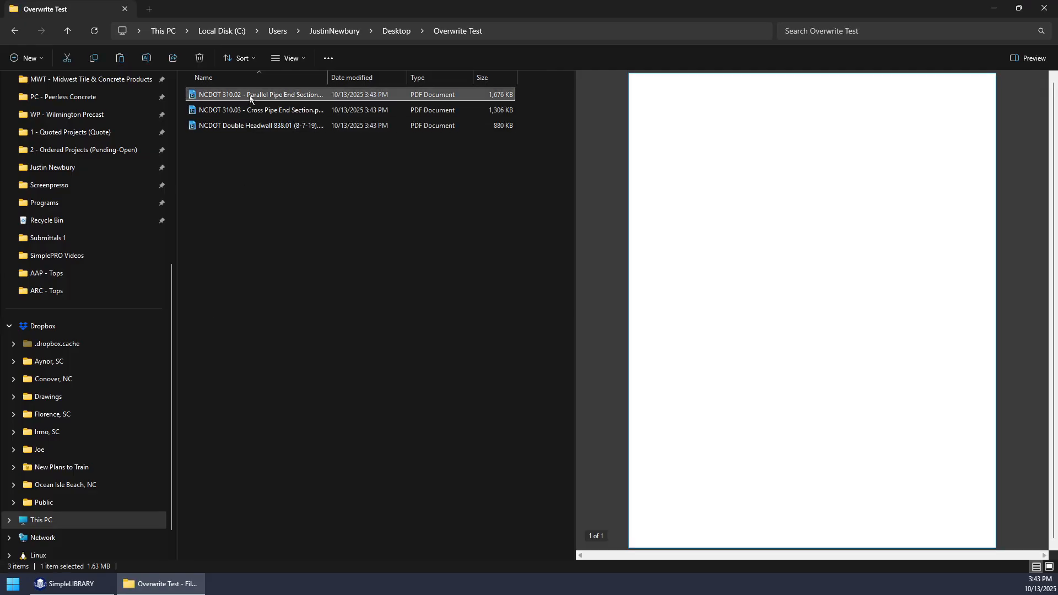
{"action": "left_click", "coordinate": [258, 112]}
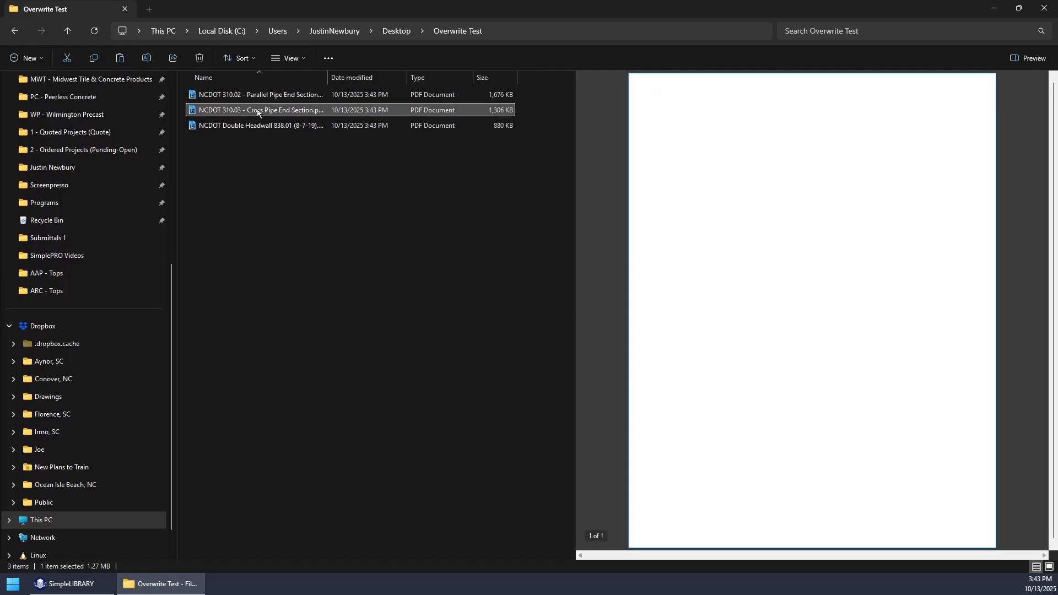
{"action": "left_click", "coordinate": [262, 127]}
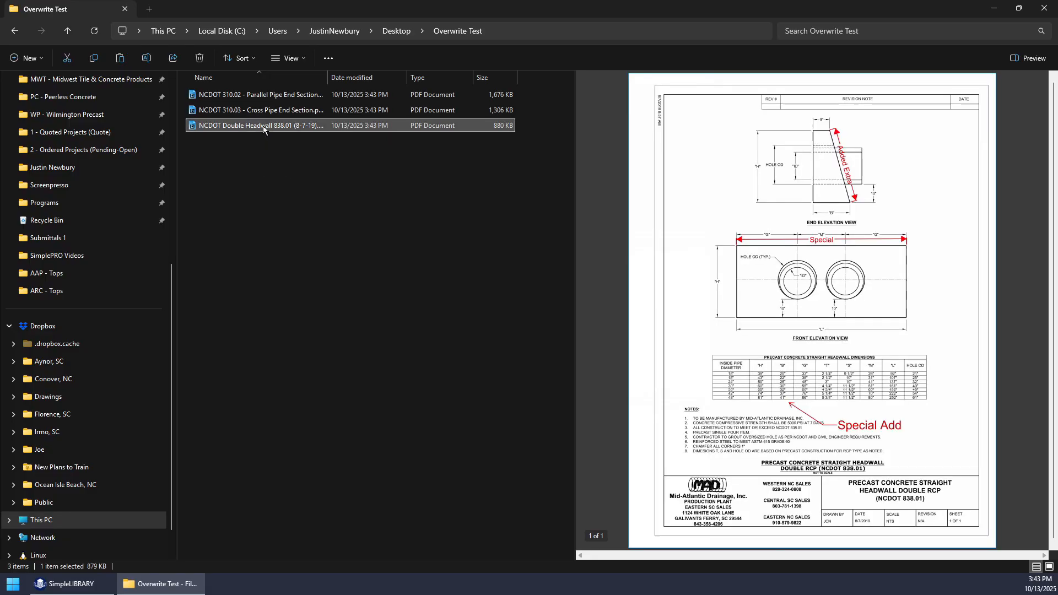
- Examine in the file preview whether the markups in the three overwritten PDFs can still be selected individually
{"action": "left_click", "coordinate": [259, 94]}
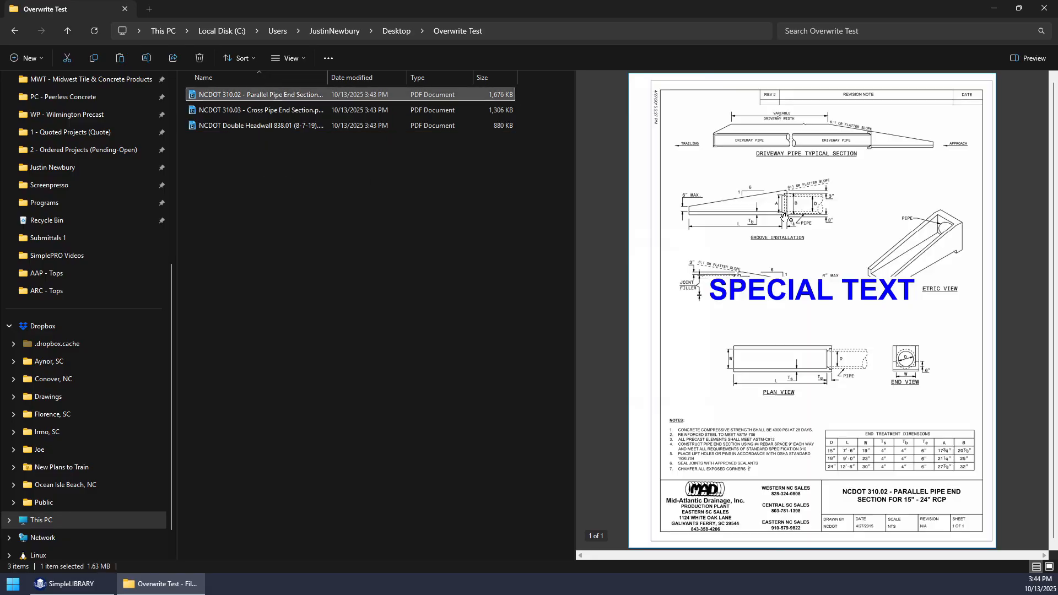
{"action": "left_click", "coordinate": [800, 290]}
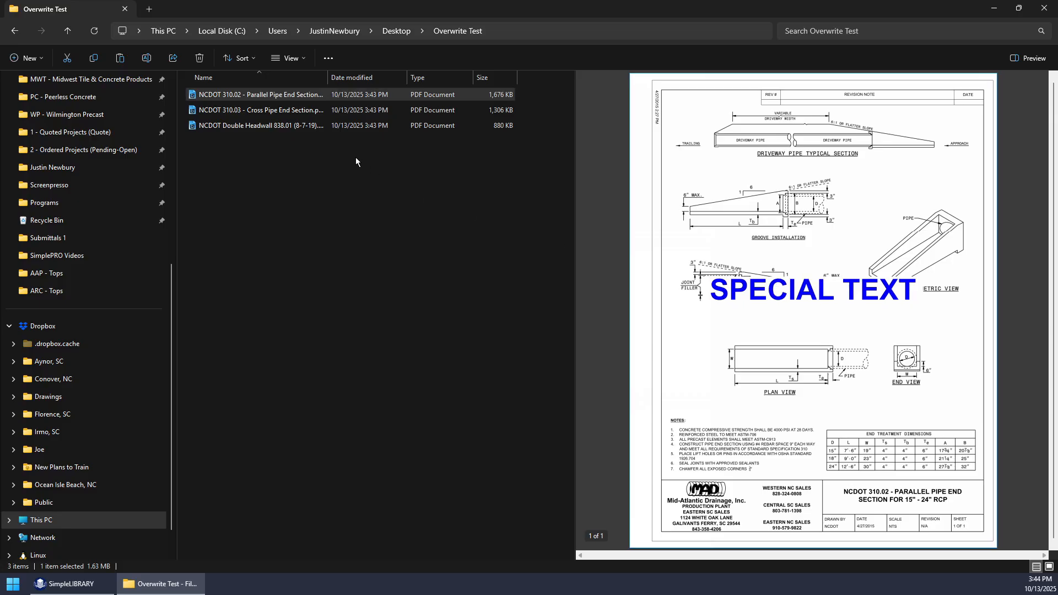
{"action": "left_click", "coordinate": [353, 110]}
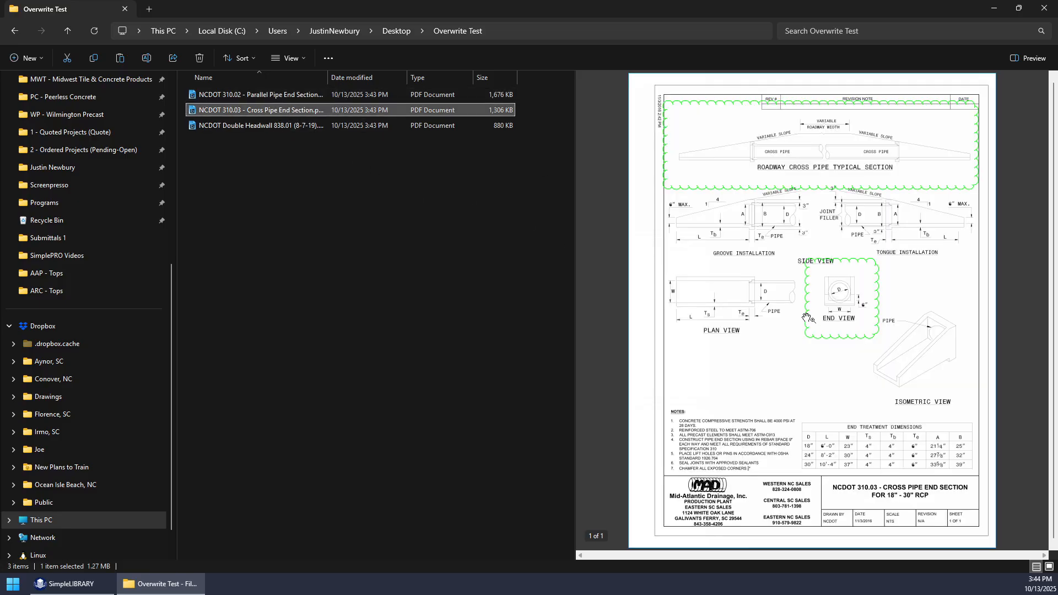
{"action": "left_click", "coordinate": [806, 318]}
{"action": "left_click", "coordinate": [279, 125]}
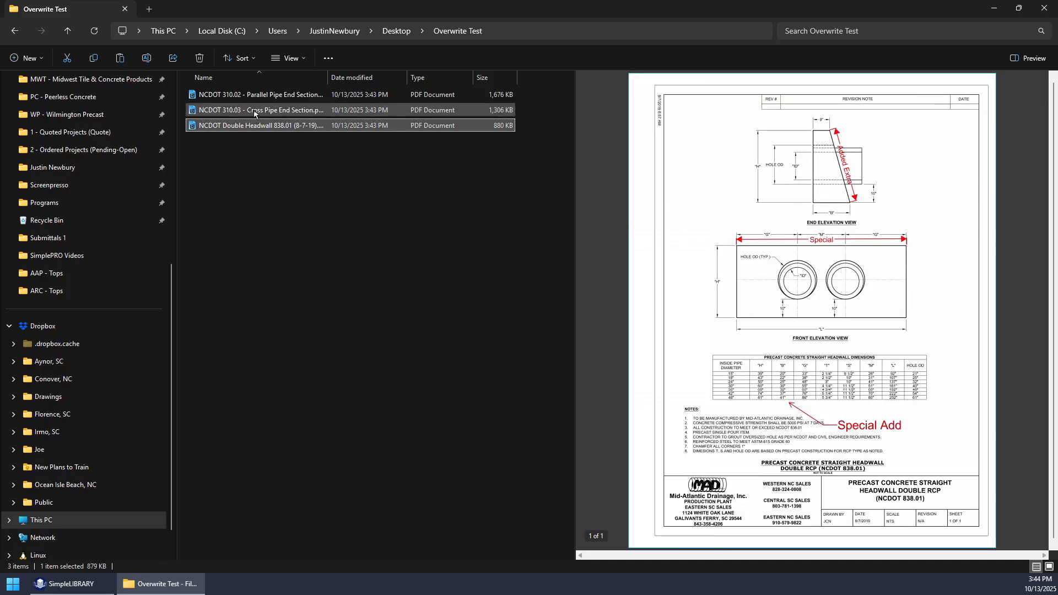
{"action": "left_click", "coordinate": [241, 98]}
{"action": "left_click", "coordinate": [232, 126]}
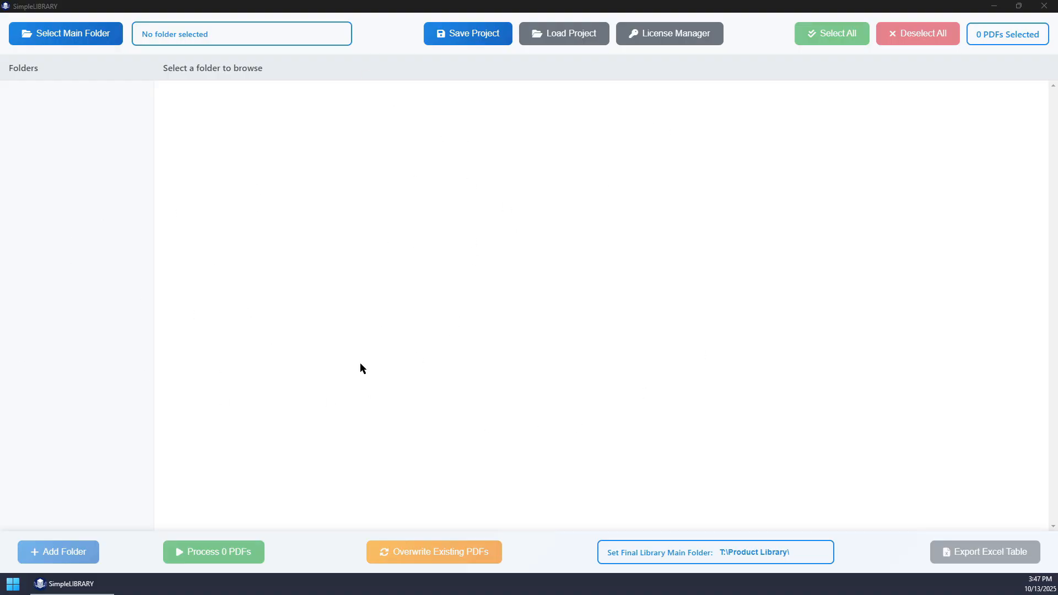
- In SimpleLIBRARY, load the Submittal Drawings folder from the Desktop as the main folder
{"action": "left_click", "coordinate": [64, 34]}
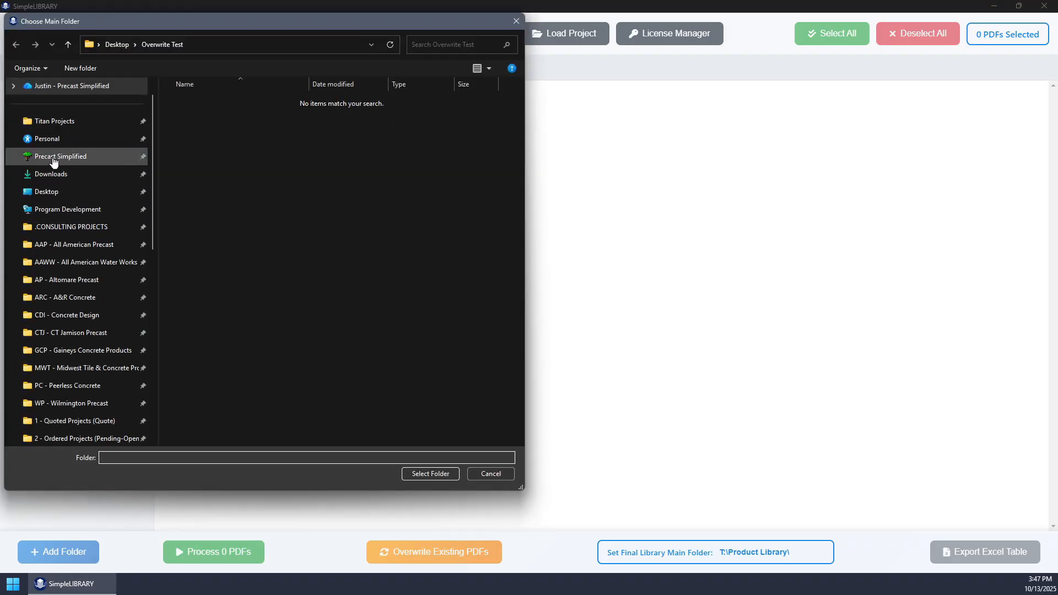
{"action": "left_click", "coordinate": [55, 192]}
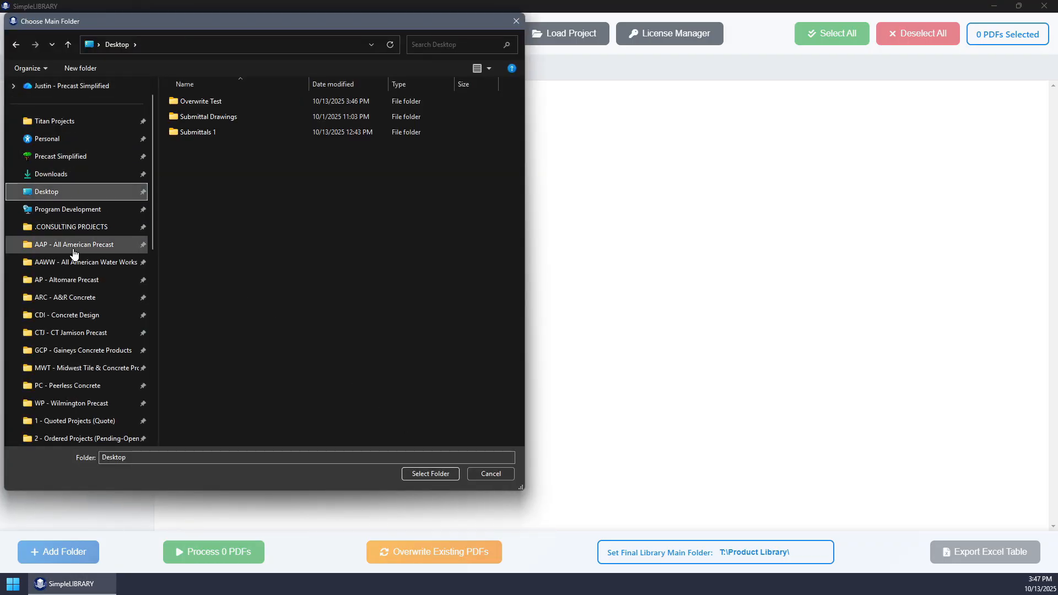
{"action": "left_click", "coordinate": [203, 122]}
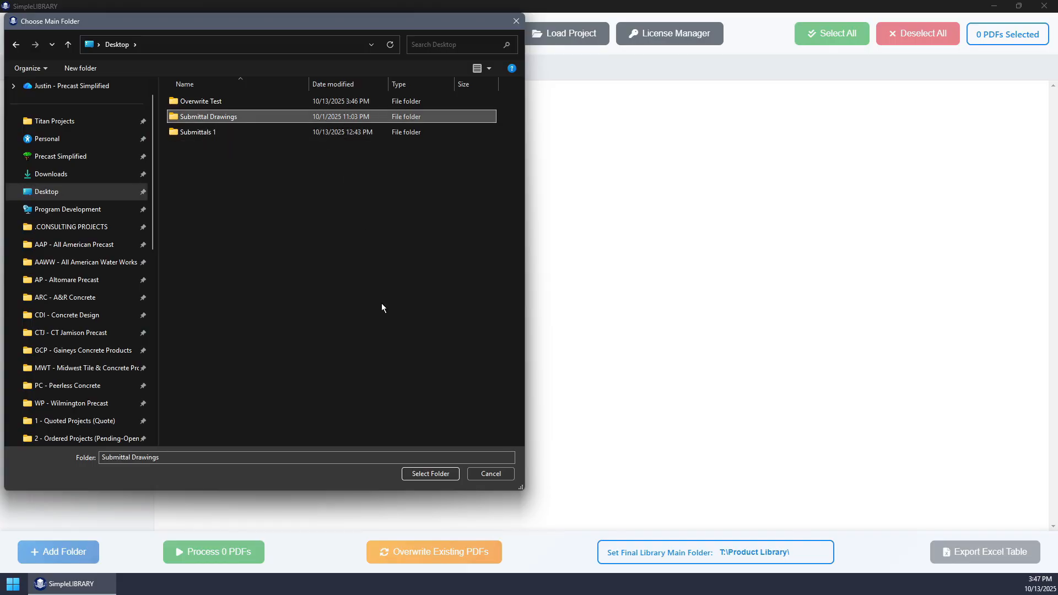
{"action": "left_click", "coordinate": [431, 473]}
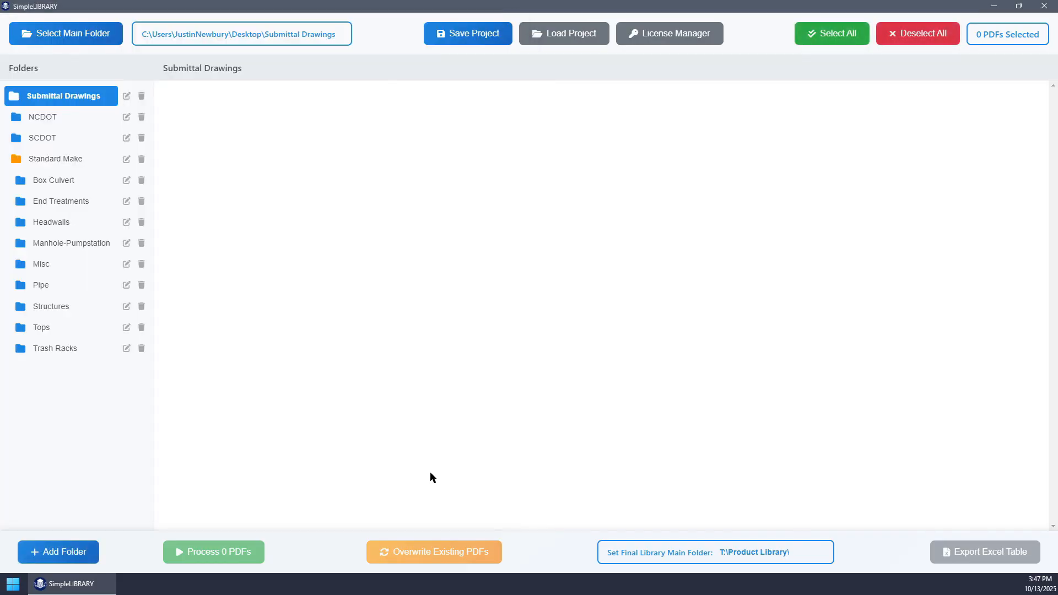
- Look through the drawings in the NCDOT, SCDOT and Standard Make subfolders to check their orientation
{"action": "left_click", "coordinate": [47, 122]}
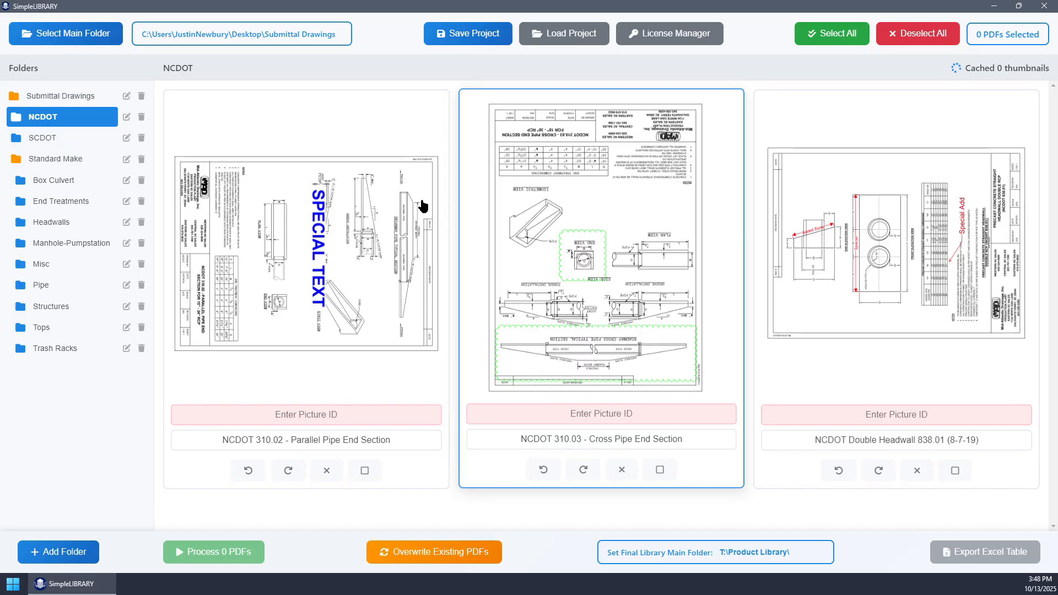
{"action": "left_click", "coordinate": [41, 138]}
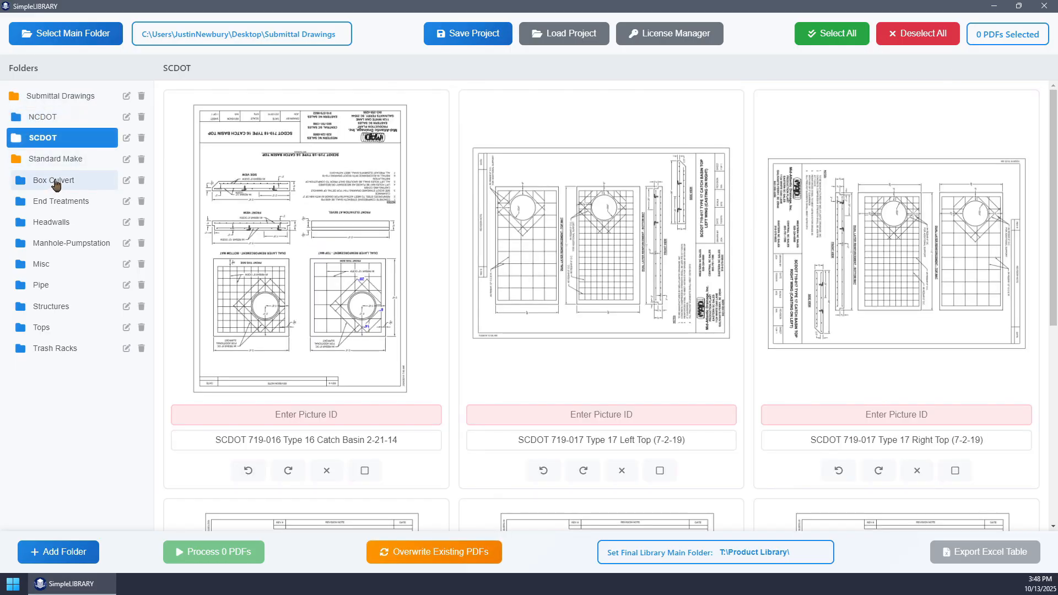
{"action": "left_click", "coordinate": [53, 184]}
{"action": "left_click", "coordinate": [51, 203]}
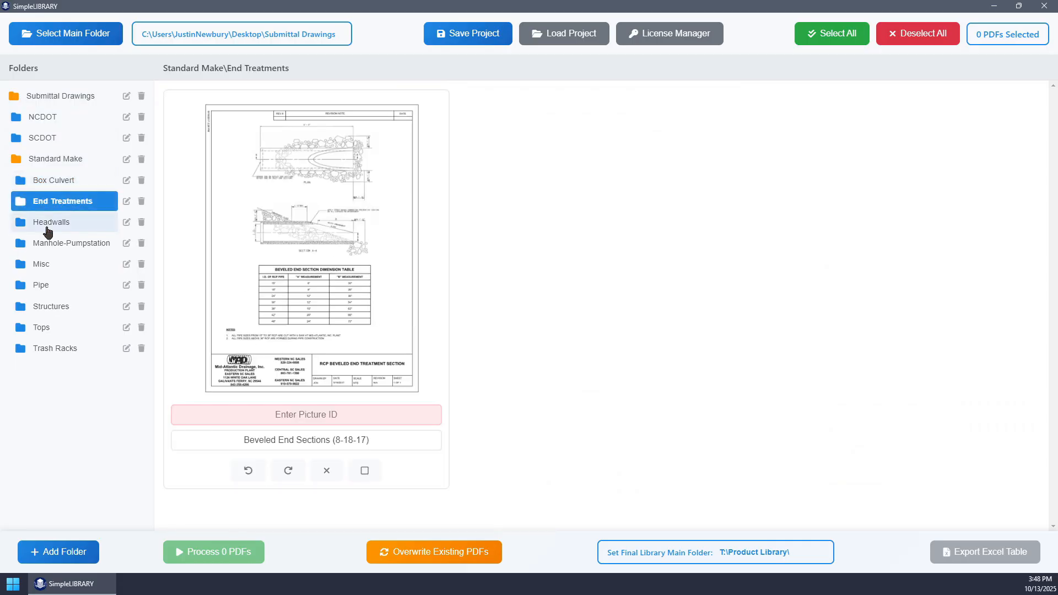
{"action": "left_click", "coordinate": [48, 243]}
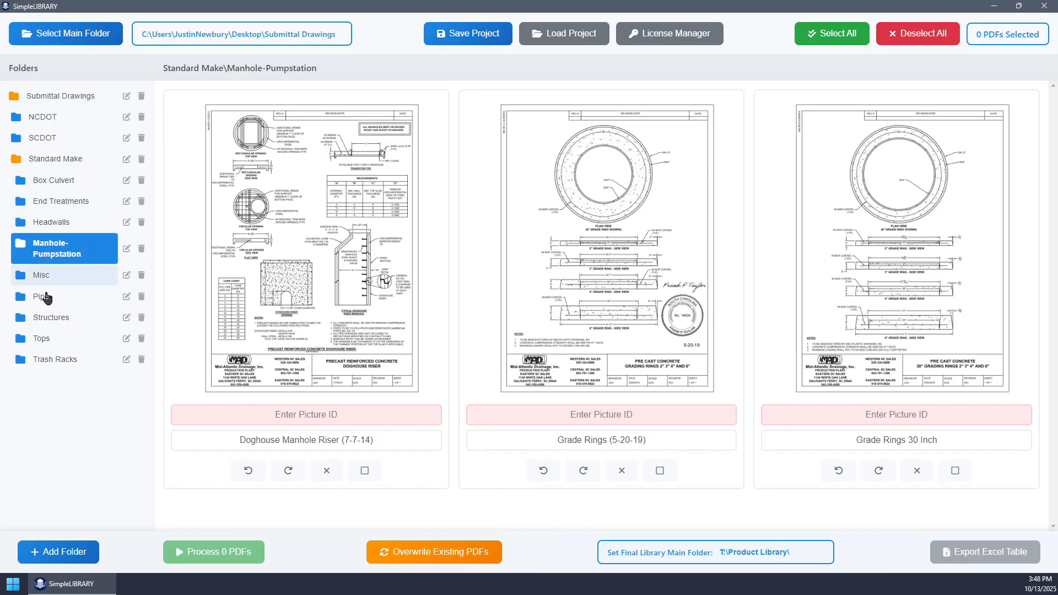
{"action": "left_click", "coordinate": [41, 280]}
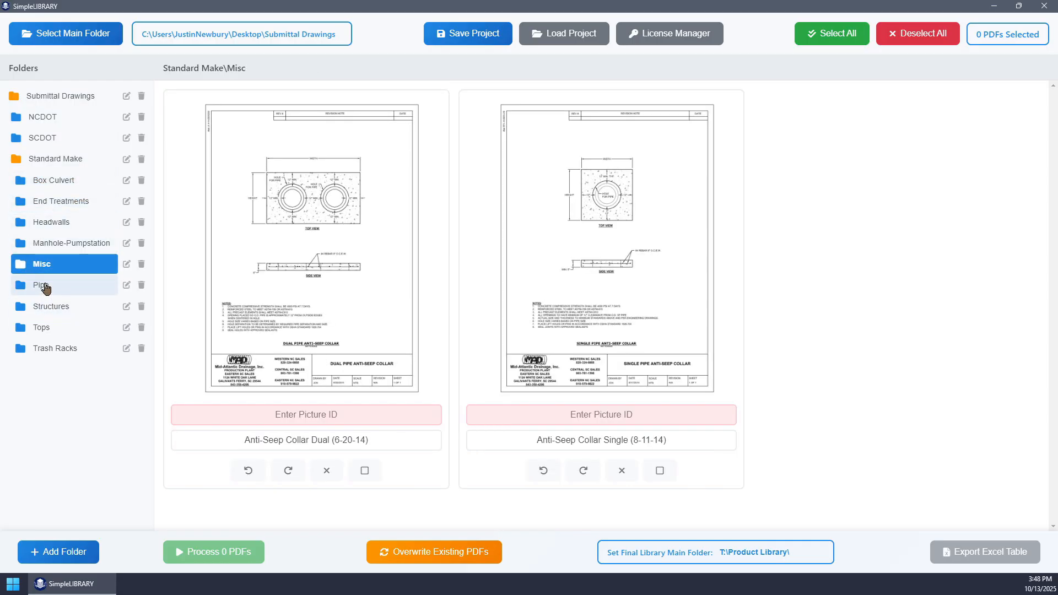
{"action": "left_click", "coordinate": [49, 283]}
{"action": "left_click", "coordinate": [49, 307]}
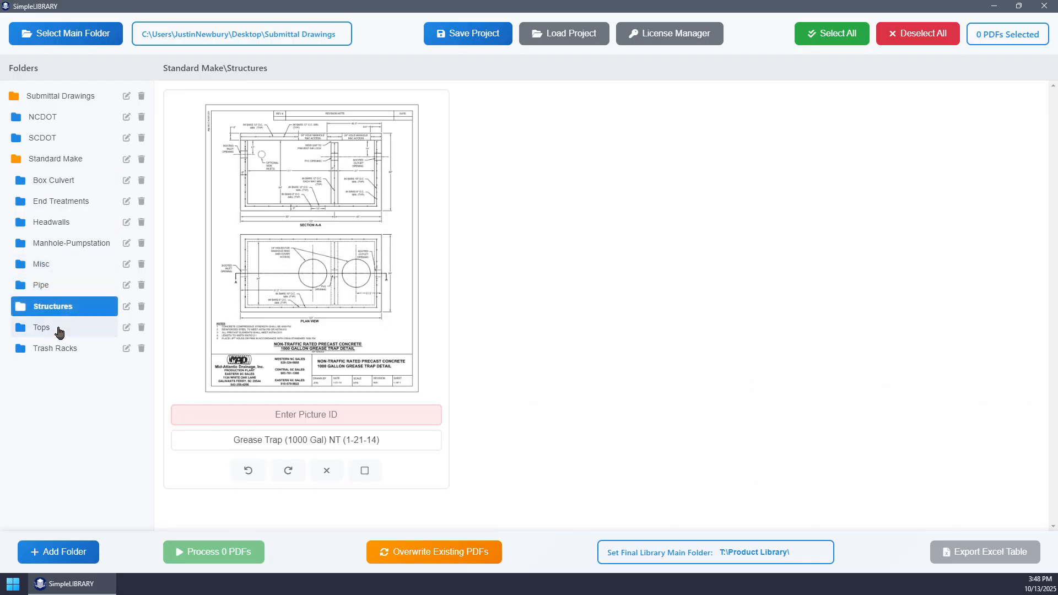
{"action": "left_click", "coordinate": [45, 329]}
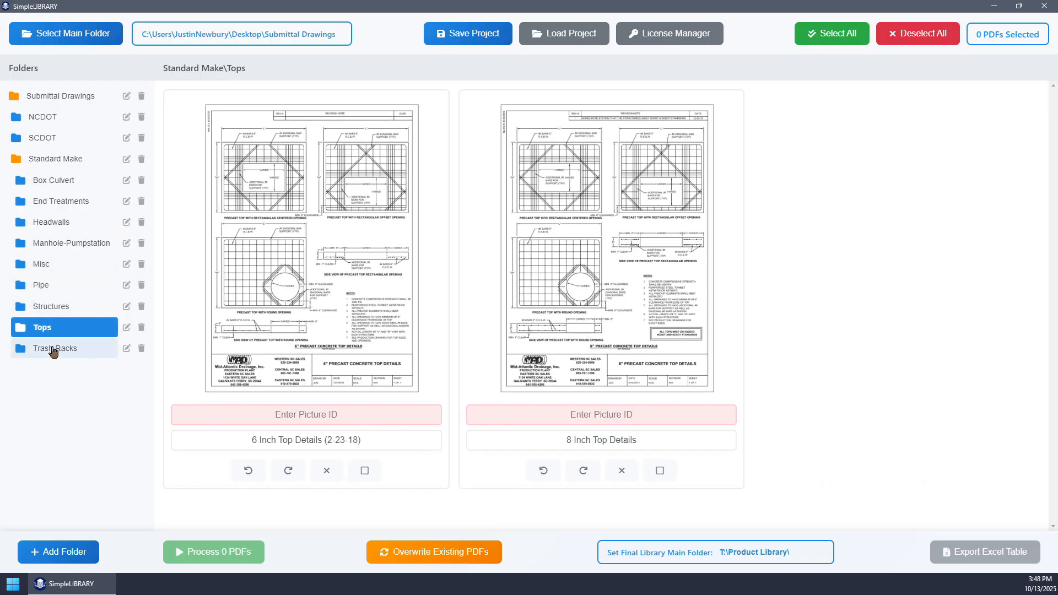
{"action": "left_click", "coordinate": [53, 348]}
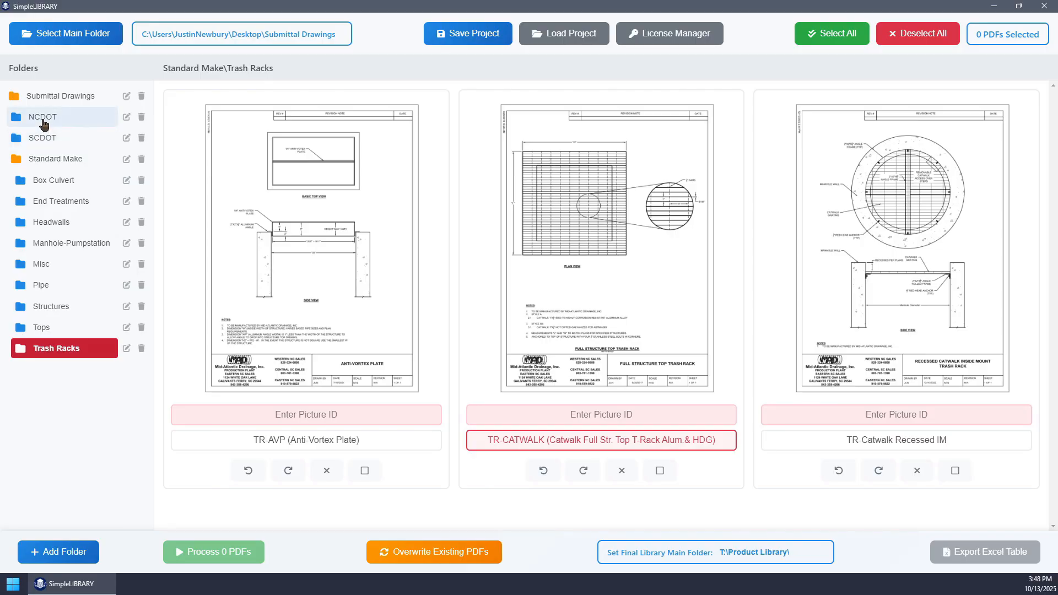
- In the NCDOT folder, rotate 310.02 counterclockwise by 90 degrees, 310.03 by 180 degrees and Double Headwall 838.01 clockwise by 90 degrees
{"action": "left_click", "coordinate": [44, 119]}
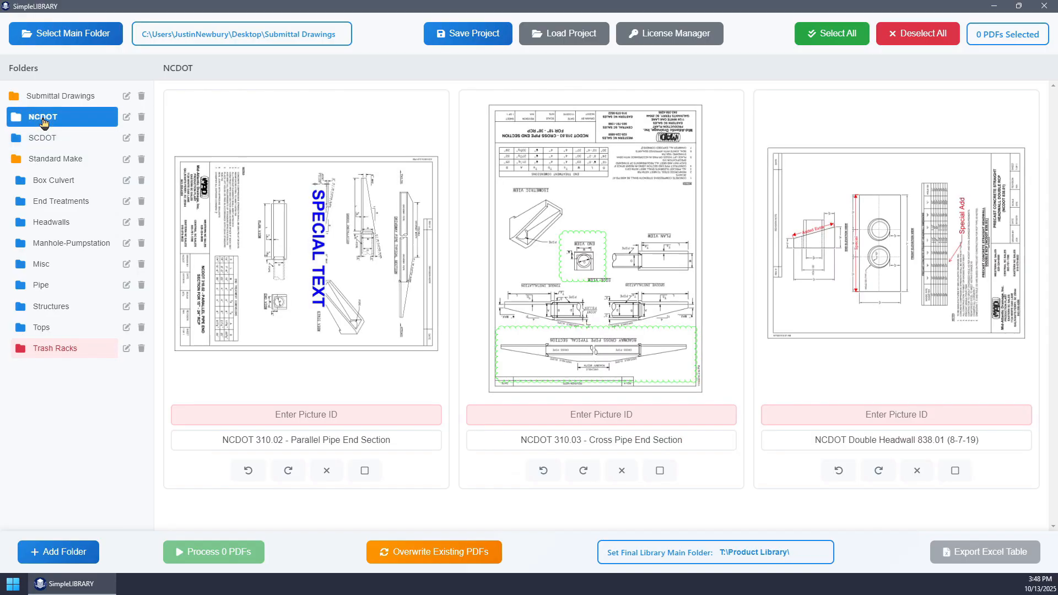
{"action": "left_click", "coordinate": [249, 473]}
{"action": "left_click", "coordinate": [584, 470]}
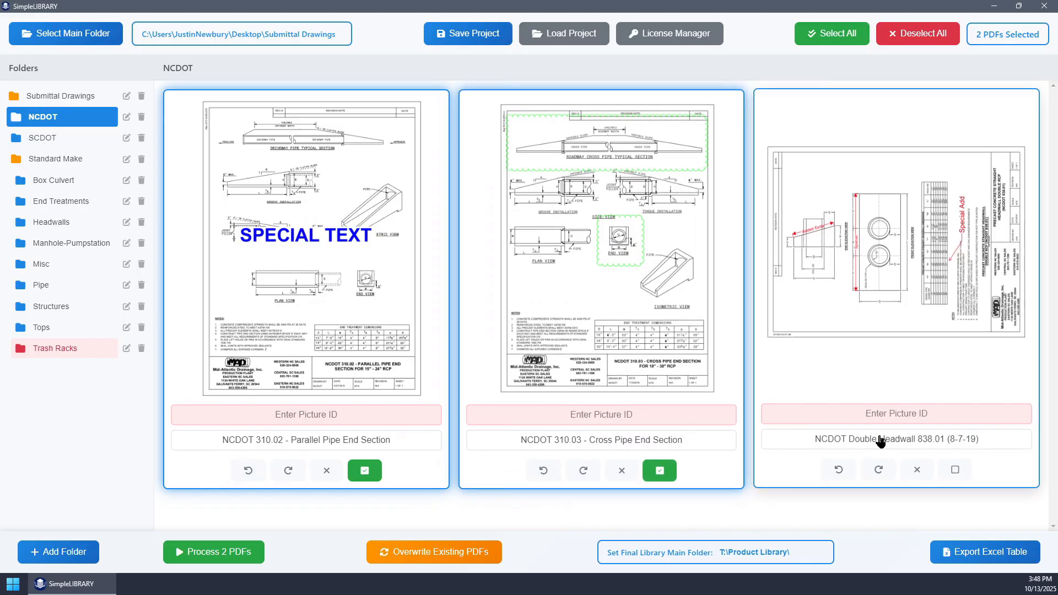
{"action": "left_click", "coordinate": [879, 474]}
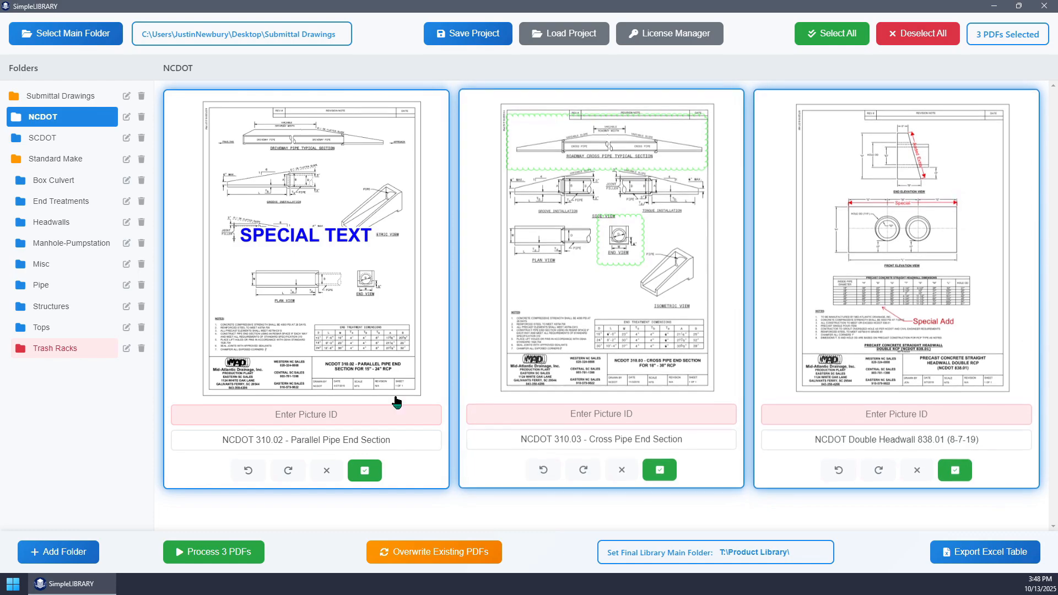
- In the SCDOT folder, rotate 719-016 by 180 degrees, 719-017 Left Top clockwise by 90 degrees and 719-017 Right Top counterclockwise by 90 degrees
{"action": "left_click", "coordinate": [29, 142]}
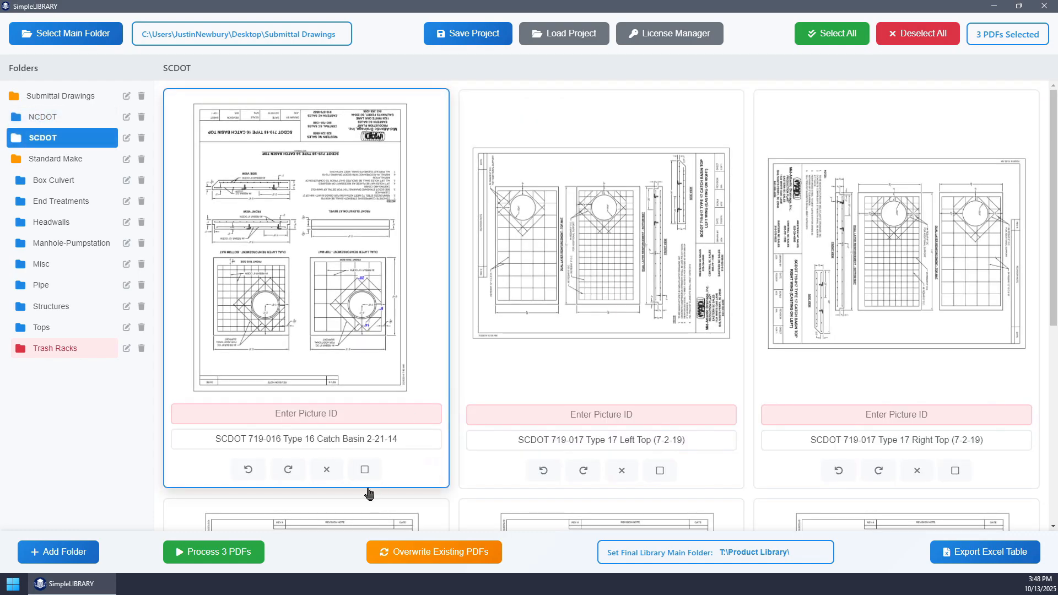
{"action": "left_click", "coordinate": [288, 469]}
{"action": "left_click", "coordinate": [288, 469]}
{"action": "left_click", "coordinate": [544, 469]}
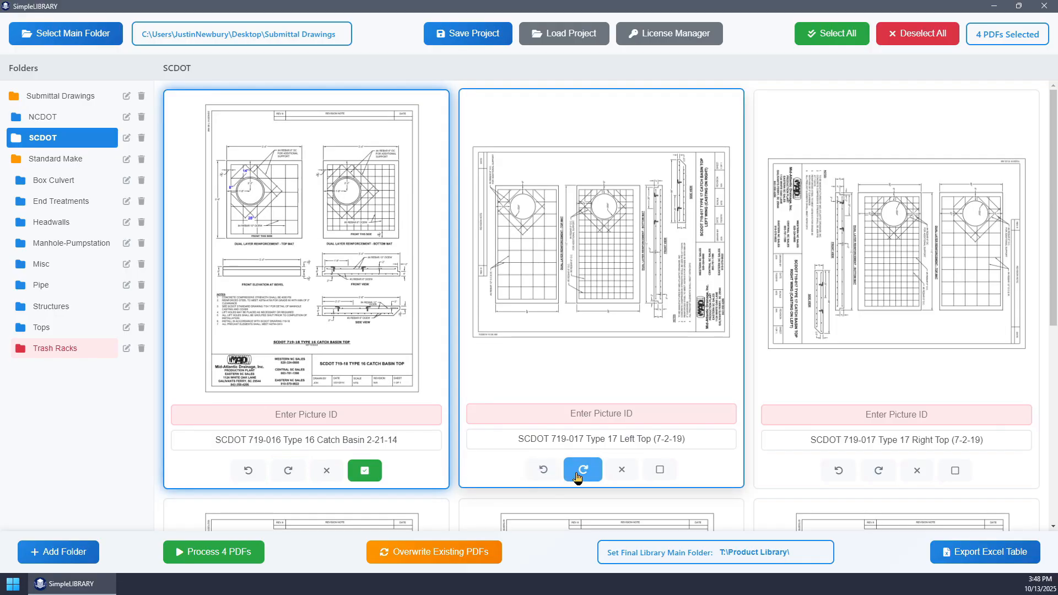
{"action": "left_click", "coordinate": [838, 469]}
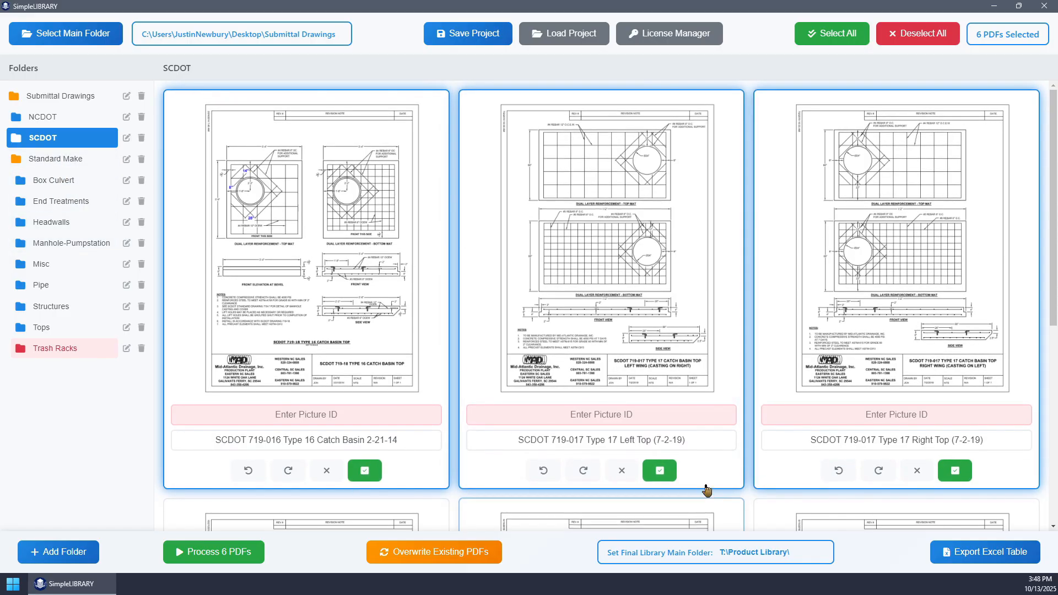
- Check the orientation of the remaining SCDOT drawings and those in every Standard Make subfolder from Box Culvert through Trash Racks
{"action": "scroll", "coordinate": [468, 419], "scroll_direction": "down", "scroll_amount": 4}
{"action": "scroll", "coordinate": [462, 407], "scroll_direction": "down", "scroll_amount": 3}
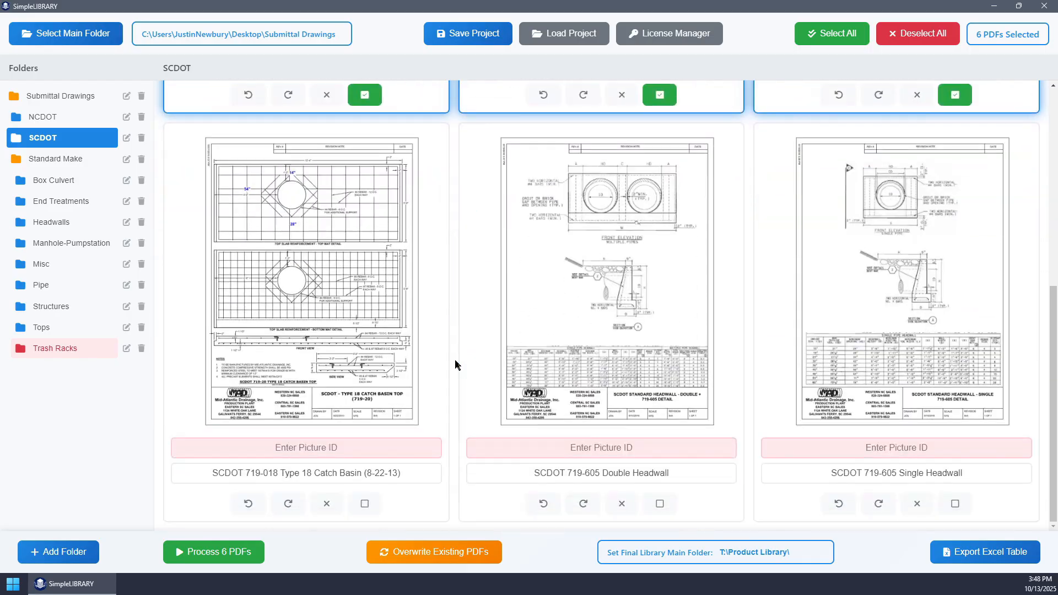
{"action": "left_click", "coordinate": [54, 183]}
{"action": "left_click", "coordinate": [68, 204]}
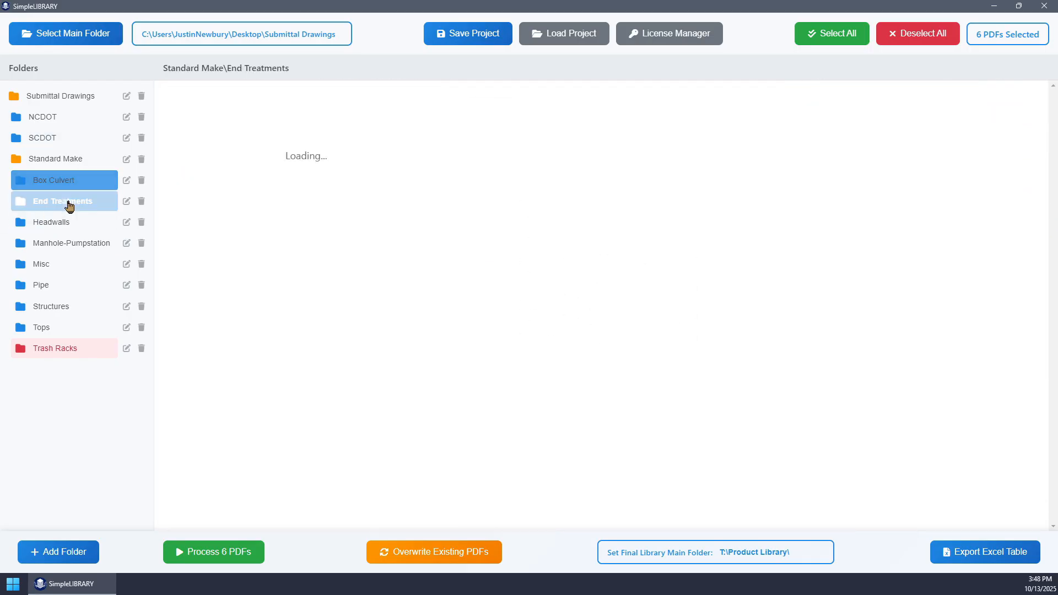
{"action": "left_click", "coordinate": [37, 227]}
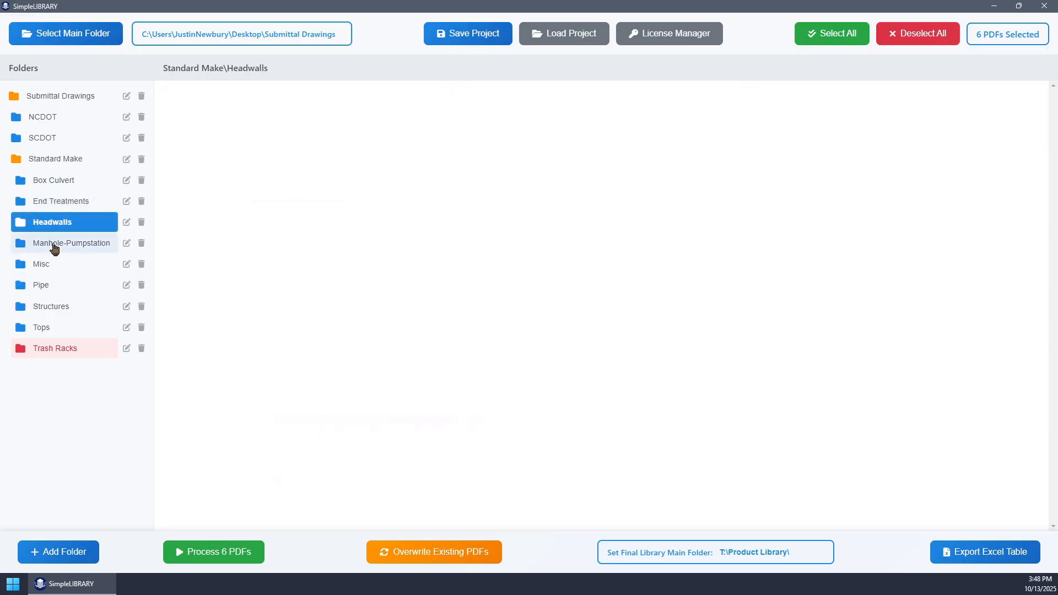
{"action": "left_click", "coordinate": [57, 248]}
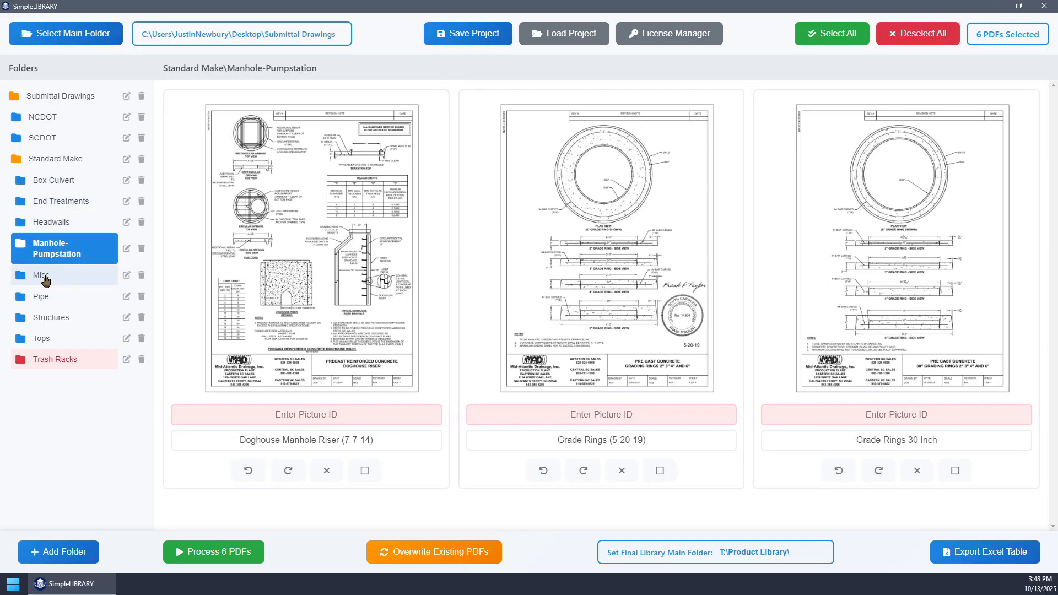
{"action": "left_click", "coordinate": [45, 280]}
{"action": "left_click", "coordinate": [44, 291]}
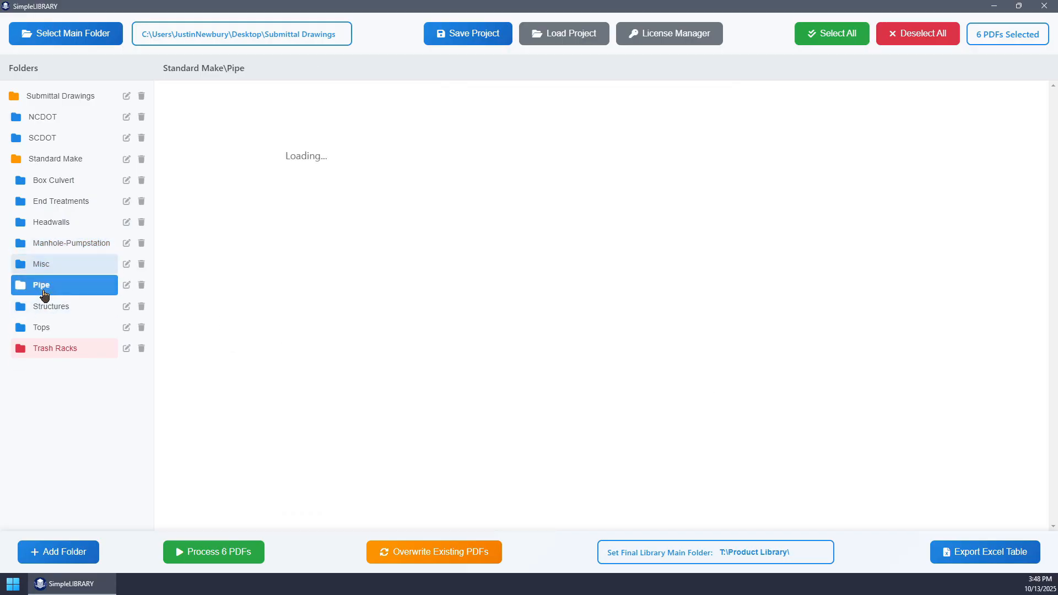
{"action": "left_click", "coordinate": [46, 312]}
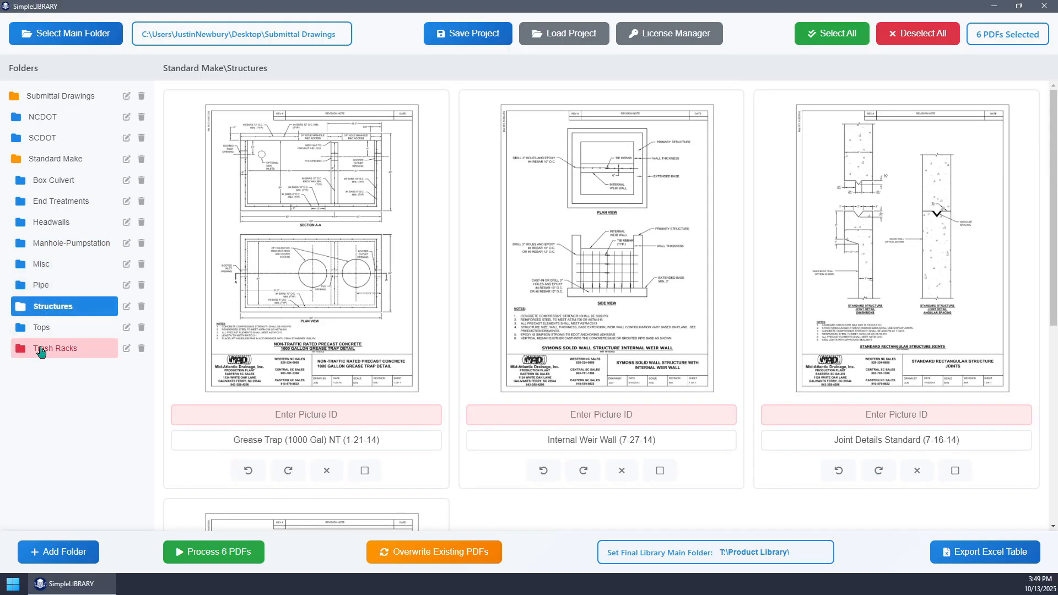
{"action": "scroll", "coordinate": [516, 362], "scroll_direction": "down", "scroll_amount": 4}
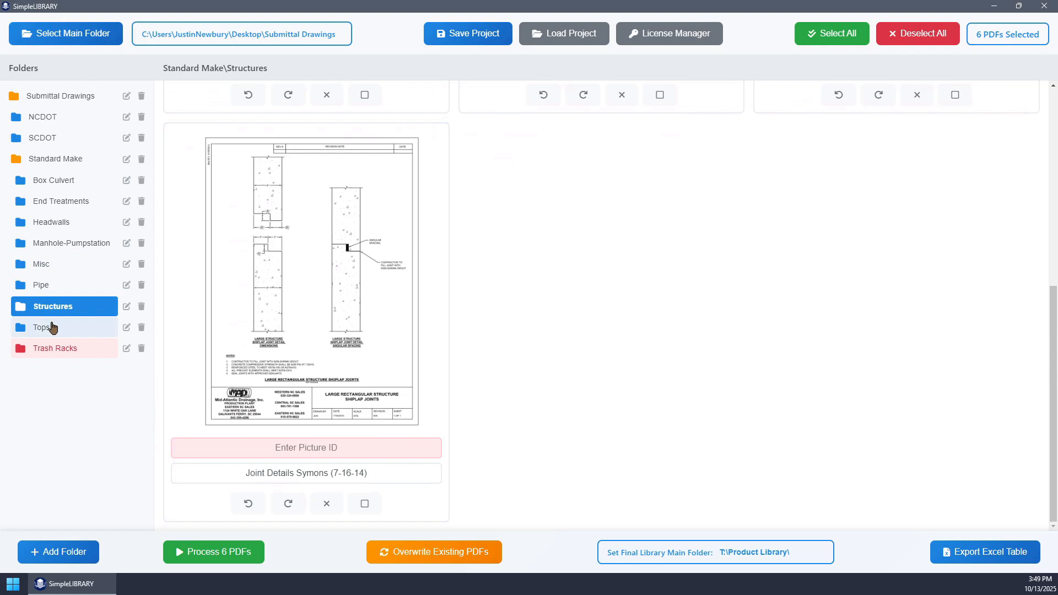
{"action": "left_click", "coordinate": [41, 327]}
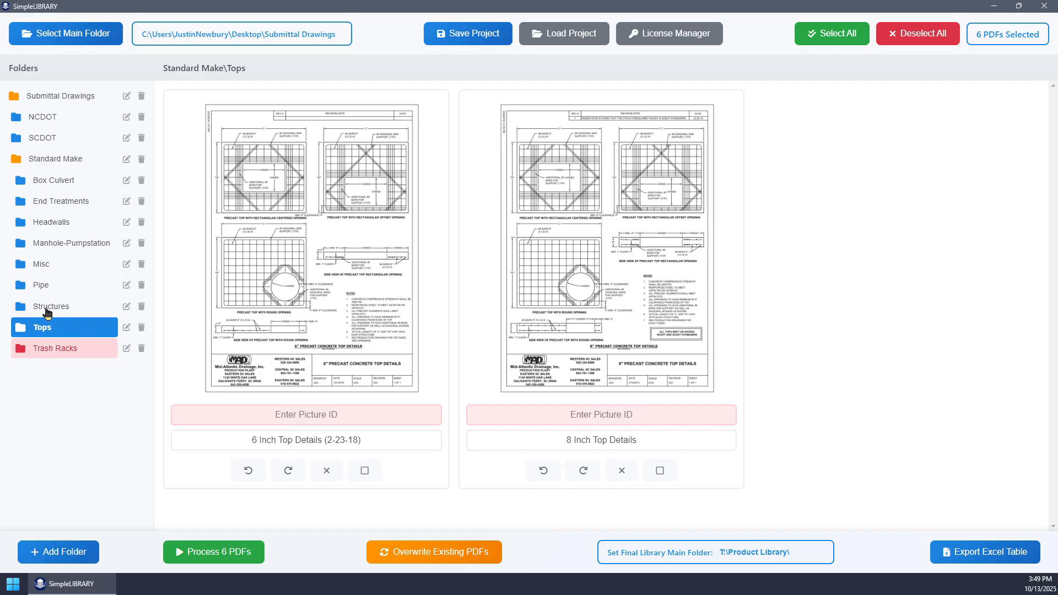
{"action": "left_click", "coordinate": [65, 350]}
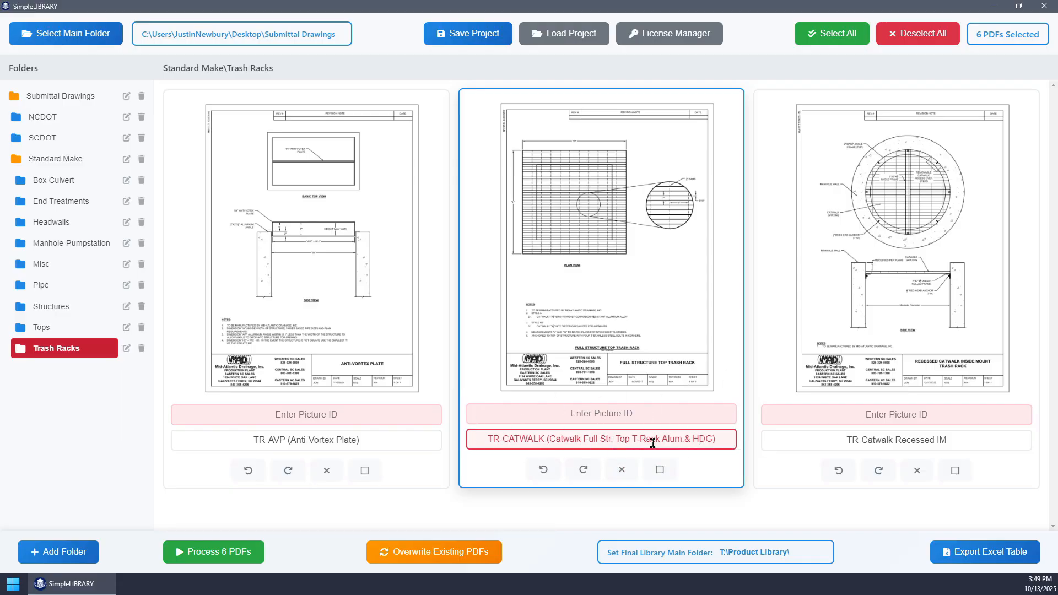
- Shorten the overlong file name of the TR-CATWALK drawing in Trash Racks by deleting text from the end of its parenthetical description
{"action": "left_click", "coordinate": [716, 435]}
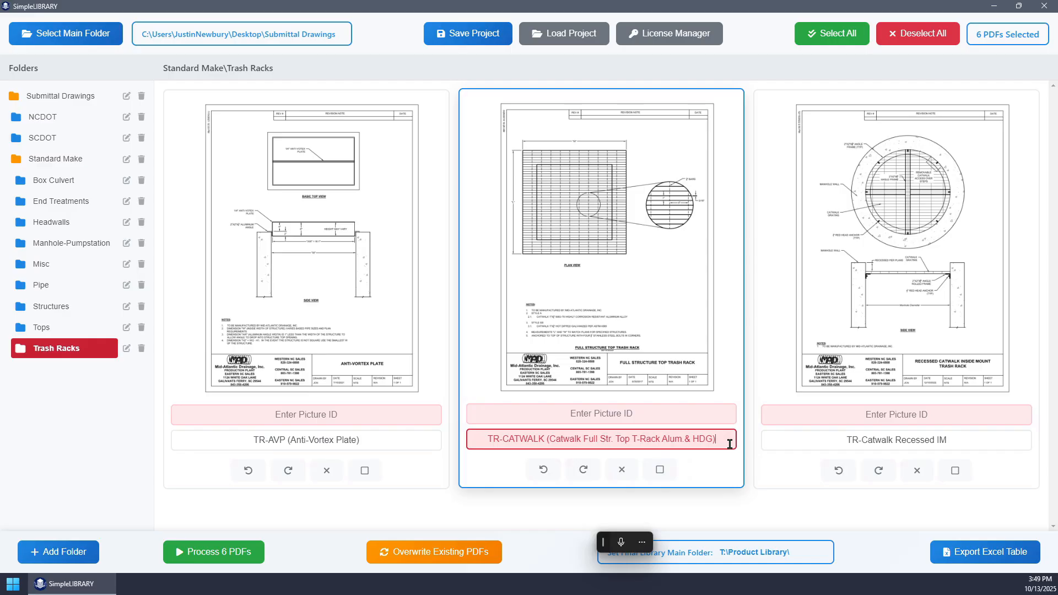
{"action": "key", "text": "BackSpace"}
{"action": "key", "text": "BackSpace"}
{"action": "key", "text": "BackSpace"}
{"action": "key", "text": "BackSpace"}
{"action": "key", "text": "BackSpace"}
{"action": "key", "text": "BackSpace"}
{"action": "key", "text": "BackSpace"}
{"action": "key", "text": "BackSpace"}
{"action": "key", "text": "BackSpace"}
{"action": "key", "text": "BackSpace"}
{"action": "key", "text": "BackSpace"}
{"action": "key", "text": "BackSpace"}
{"action": "key", "text": "BackSpace"}
{"action": "key", "text": "BackSpace"}
{"action": "key", "text": "BackSpace"}
{"action": "key", "text": "BackSpace"}
{"action": "key", "text": "BackSpace"}
{"action": "key", "text": "BackSpace"}
{"action": "key", "text": "BackSpace"}
{"action": "key", "text": "BackSpace"}
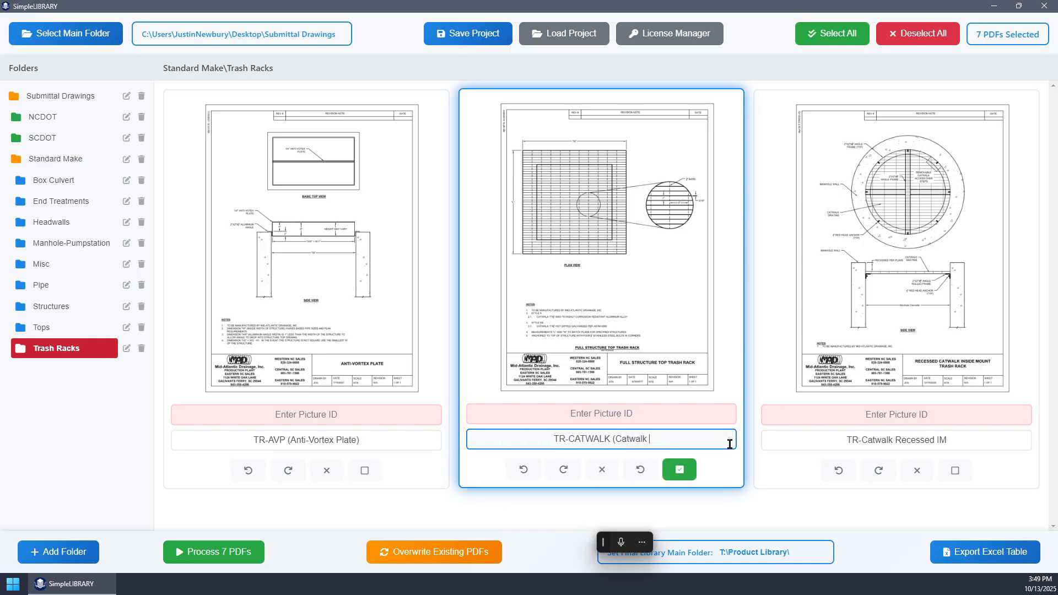
{"action": "key", "text": "BackSpace"}
{"action": "key", "text": "BackSpace"}
{"action": "key", "text": "BackSpace"}
{"action": "key", "text": "BackSpace"}
{"action": "key", "text": "BackSpace"}
{"action": "key", "text": "BackSpace"}
{"action": "key", "text": "BackSpace"}
{"action": "key", "text": "BackSpace"}
{"action": "key", "text": "BackSpace"}
{"action": "key", "text": "BackSpace"}
- In the NCDOT folder, assign Picture IDs NCDOT PPES to 310.02, NCDOT CPES to 310.03 and NCDOT HWD to Double Headwall 838.01
{"action": "left_click", "coordinate": [61, 116]}
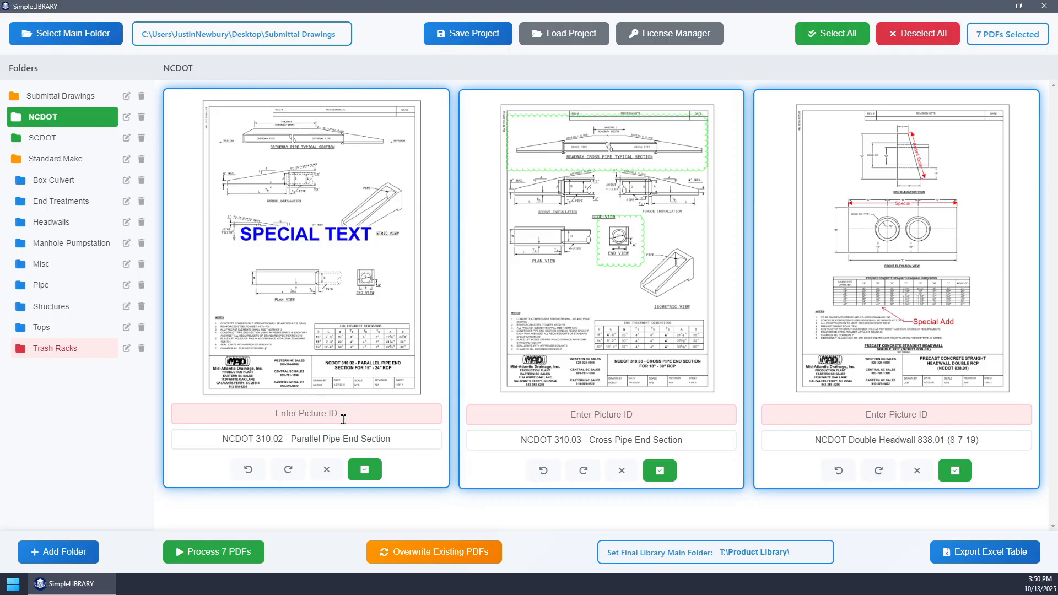
{"action": "left_click", "coordinate": [331, 414]}
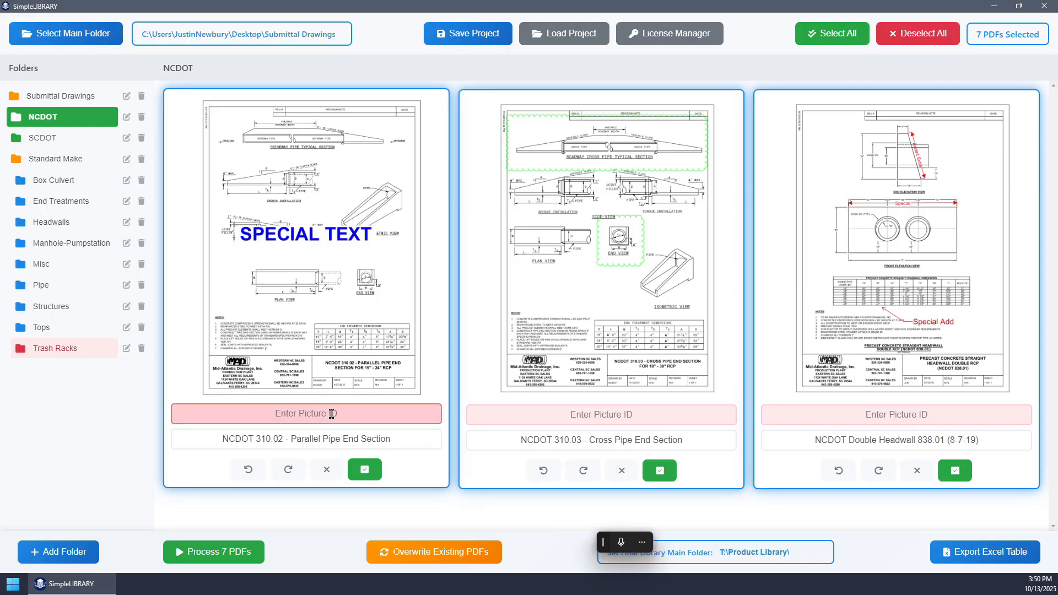
{"action": "type", "text": "NCD"}
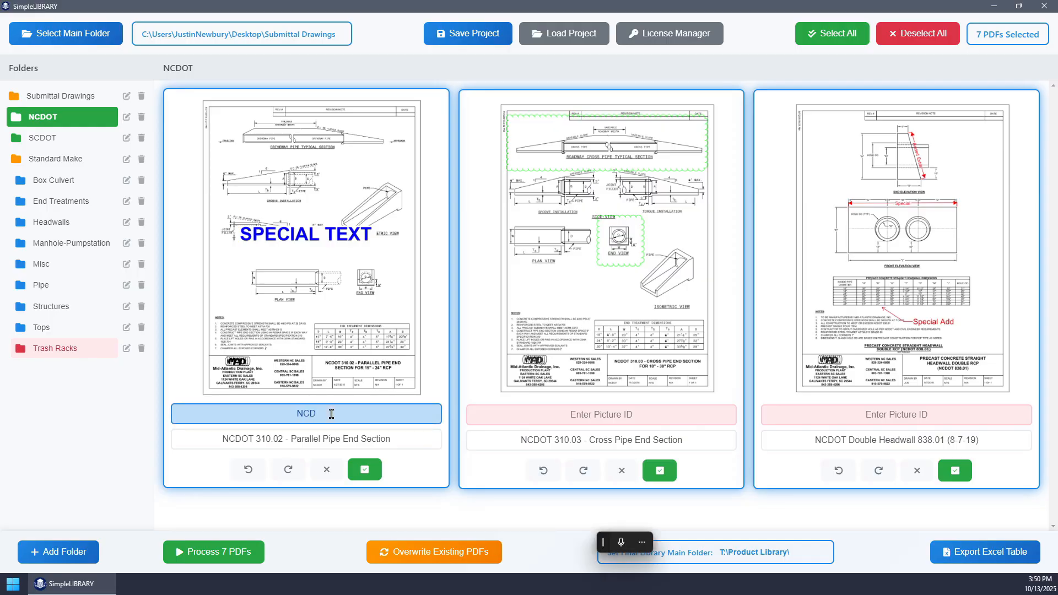
{"action": "type", "text": "OT PPE"}
{"action": "key", "text": "Tab"}
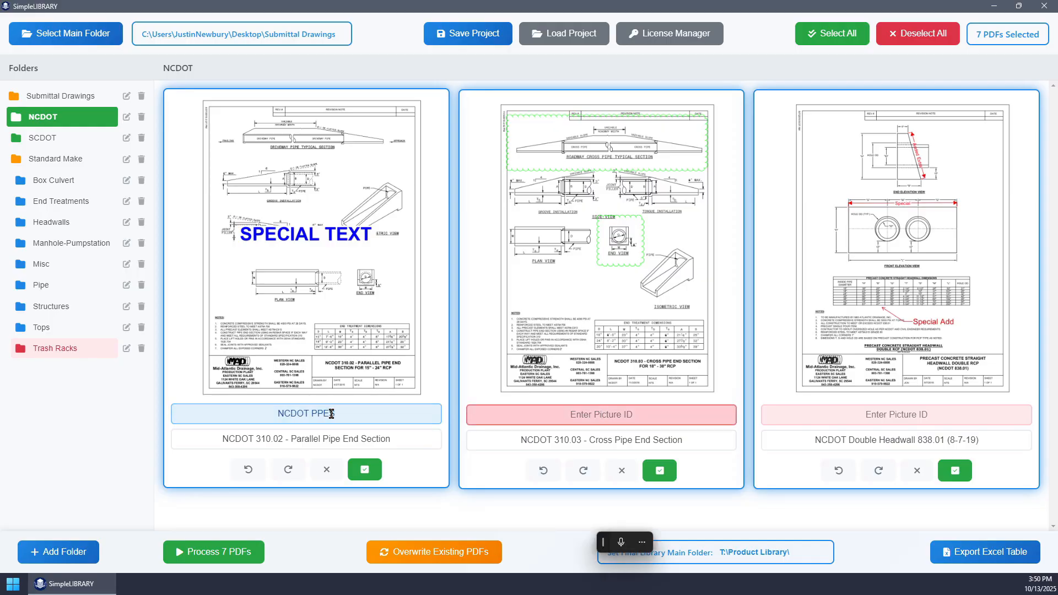
{"action": "type", "text": "NCDOT CPES"}
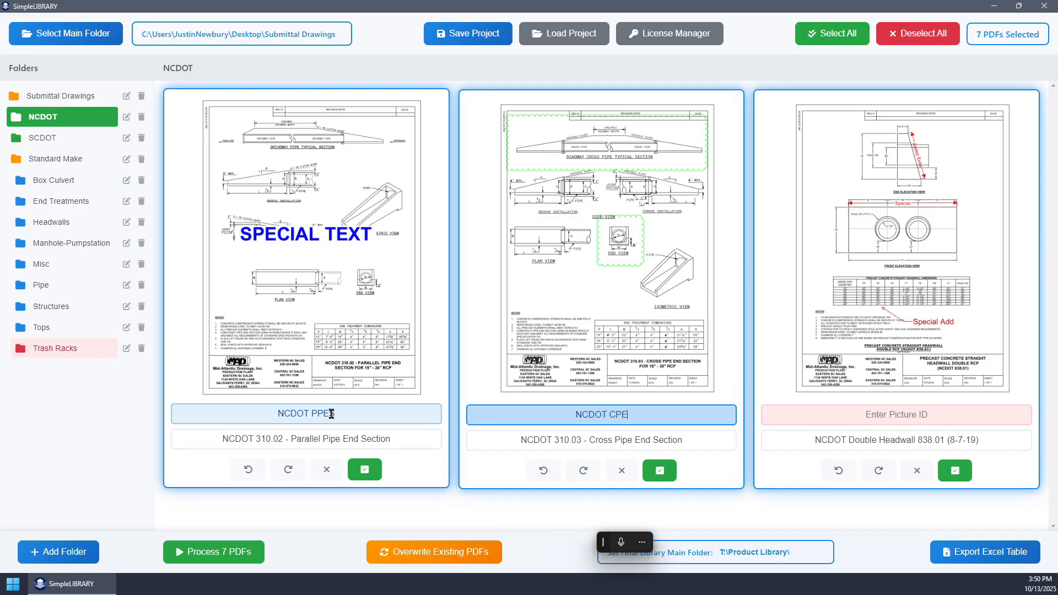
{"action": "key", "text": "Tab"}
{"action": "type", "text": "NCDOT HWD"}
{"action": "left_click", "coordinate": [331, 413]}
{"action": "type", "text": "S"}
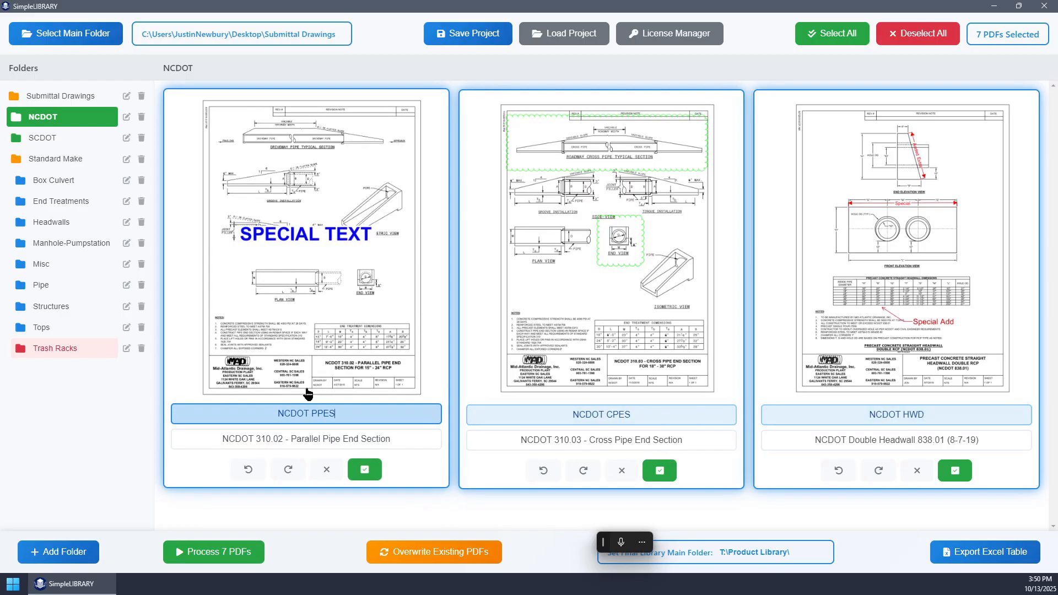
{"action": "left_click", "coordinate": [653, 416]}
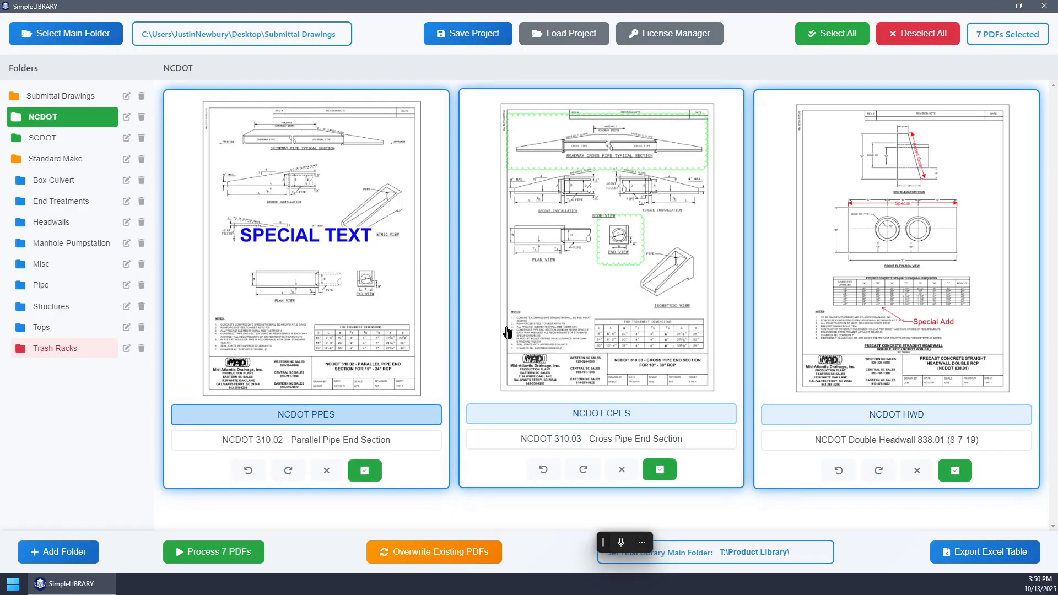
{"action": "key", "text": "Tab"}
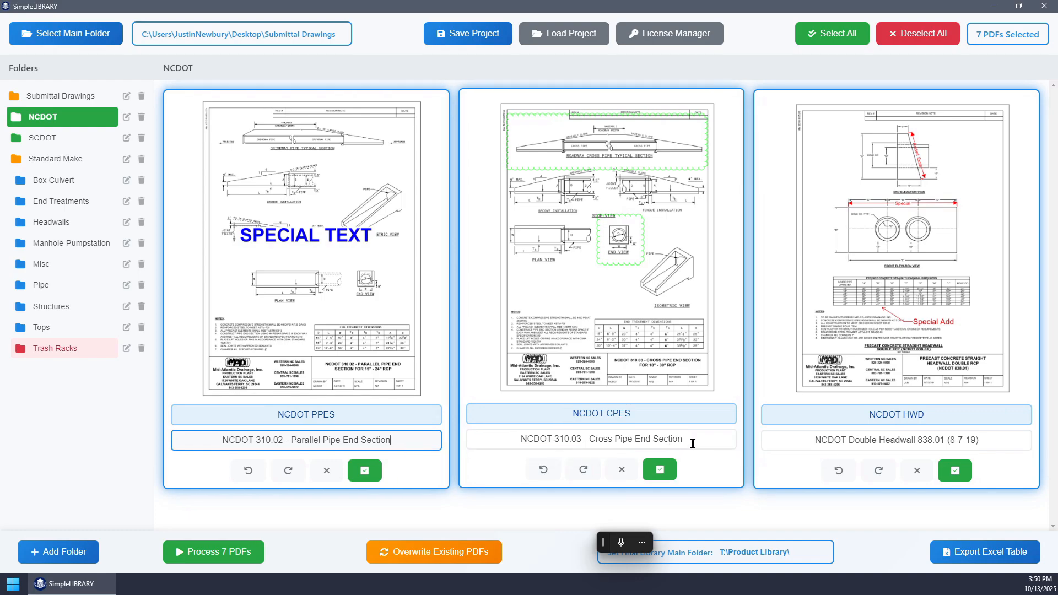
{"action": "left_click", "coordinate": [710, 443]}
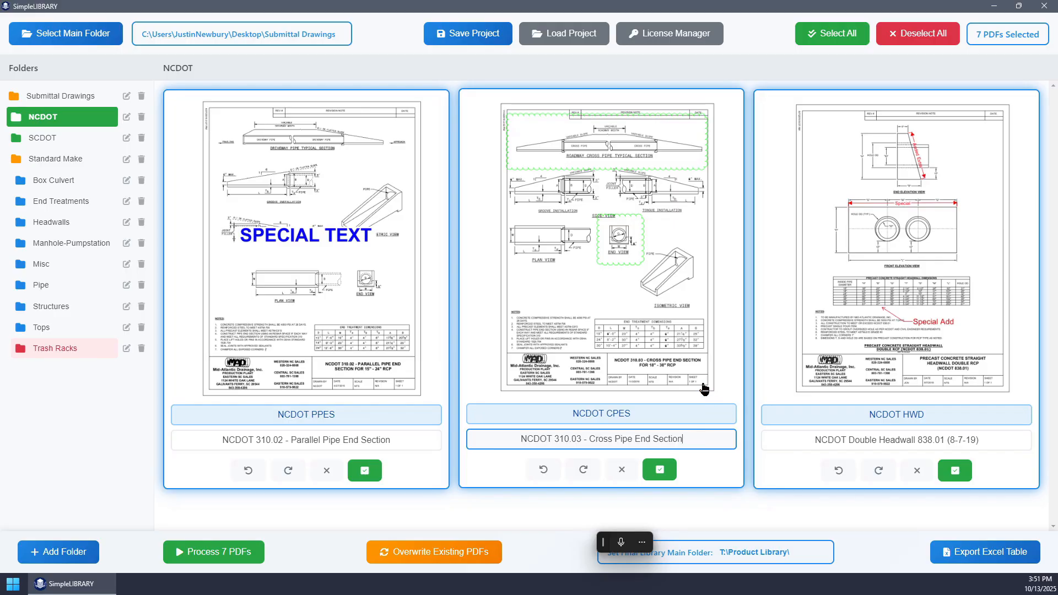
- Remove the parenthesised date from the double headwall's file name, leaving NCDOT Double Headwall 838.01
{"action": "key", "text": "BackSpace"}
{"action": "key", "text": "BackSpace"}
{"action": "key", "text": "BackSpace"}
{"action": "key", "text": "BackSpace"}
{"action": "key", "text": "BackSpace"}
{"action": "key", "text": "BackSpace"}
{"action": "key", "text": "BackSpace"}
{"action": "key", "text": "BackSpace"}
{"action": "key", "text": "BackSpace"}
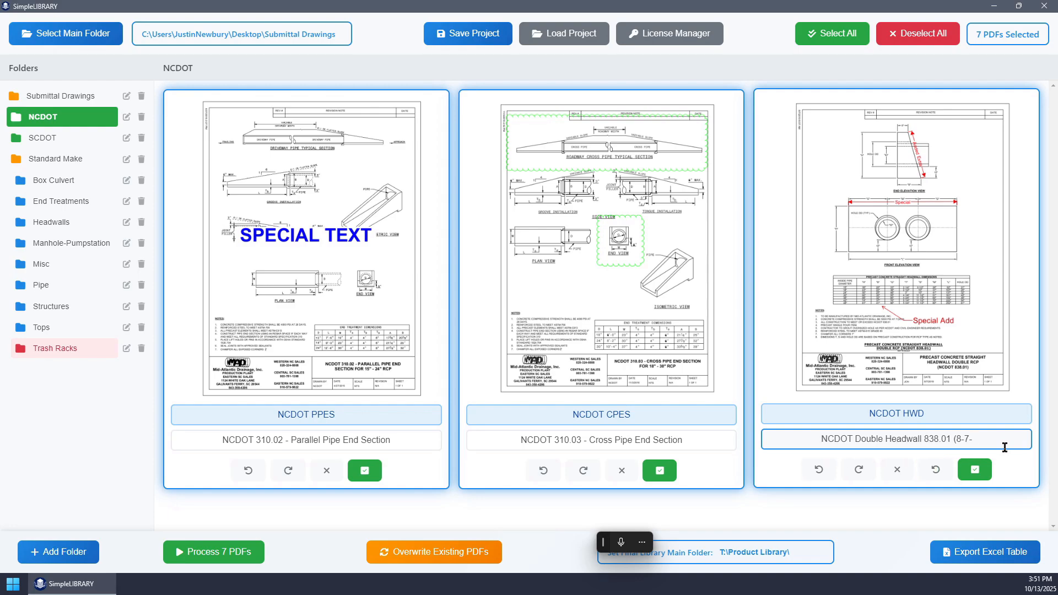
{"action": "key", "text": "BackSpace"}
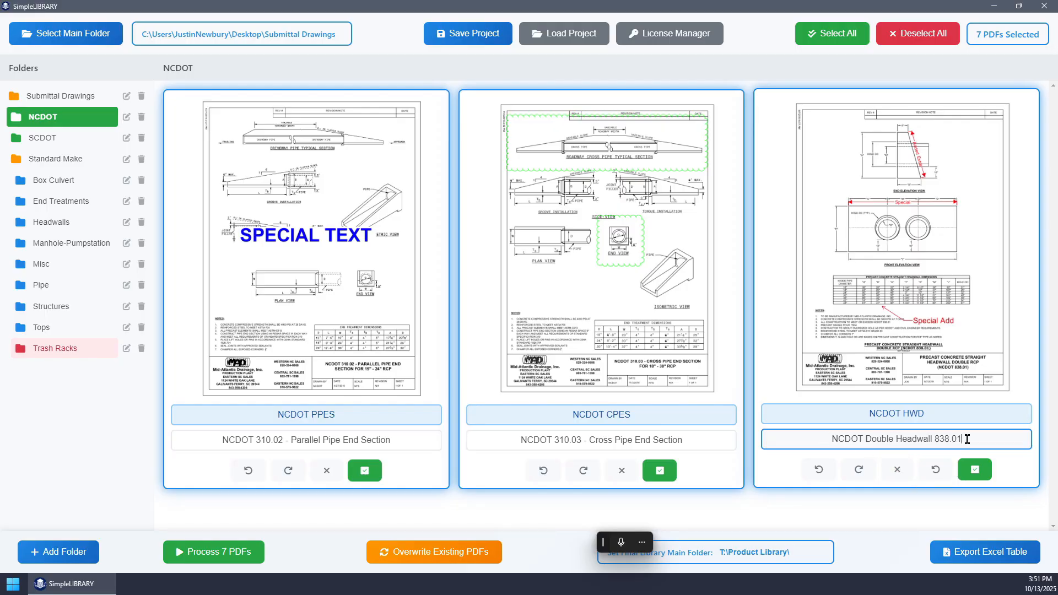
- Clear the double headwall's entire file name, then restore the original name
{"action": "left_click_drag", "start_coordinate": [967, 439], "coordinate": [801, 435]}
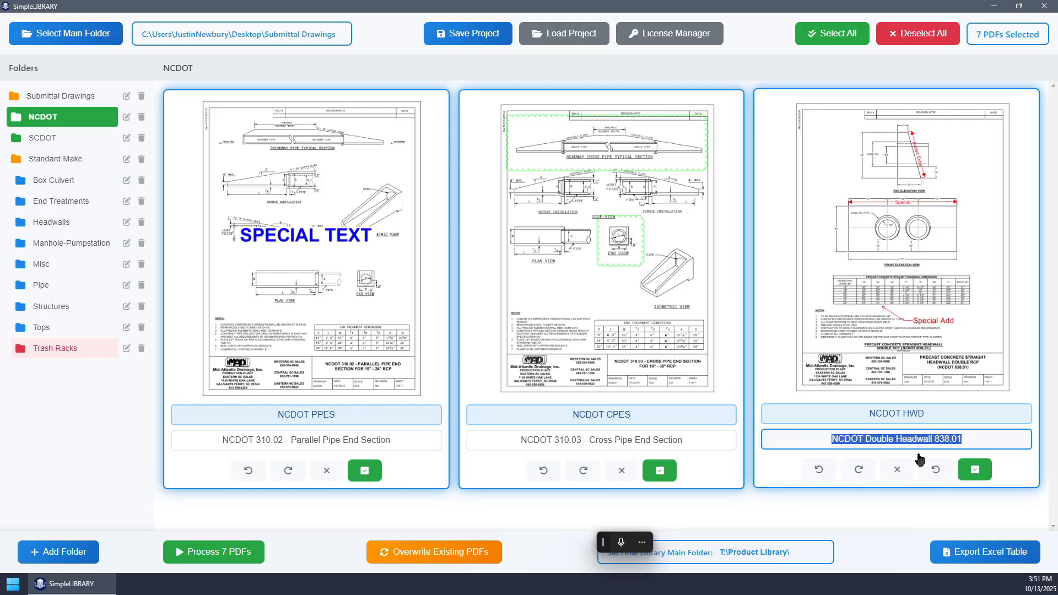
{"action": "left_click", "coordinate": [897, 469]}
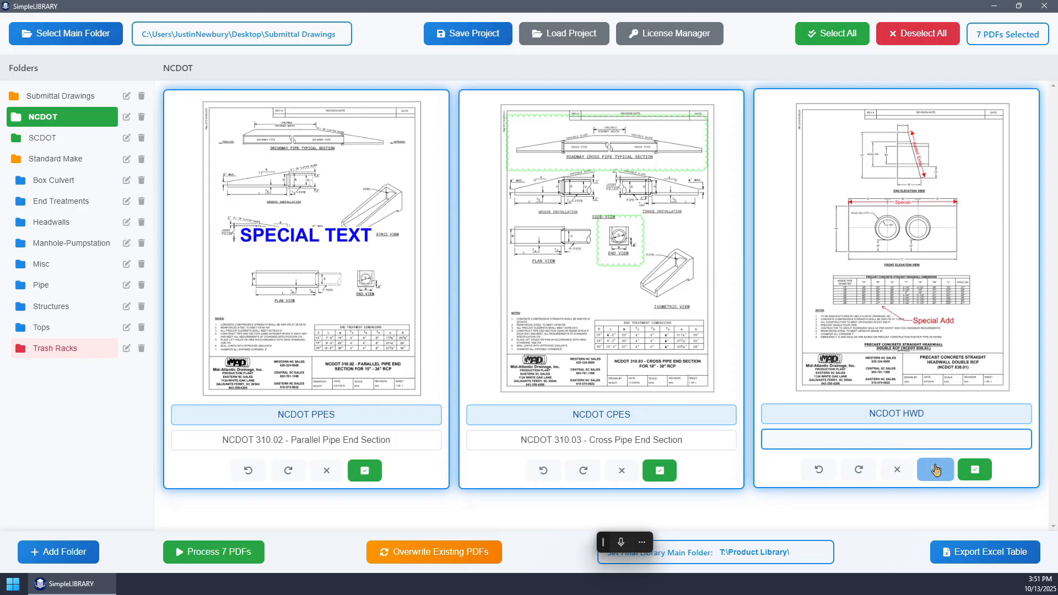
{"action": "left_click", "coordinate": [936, 471]}
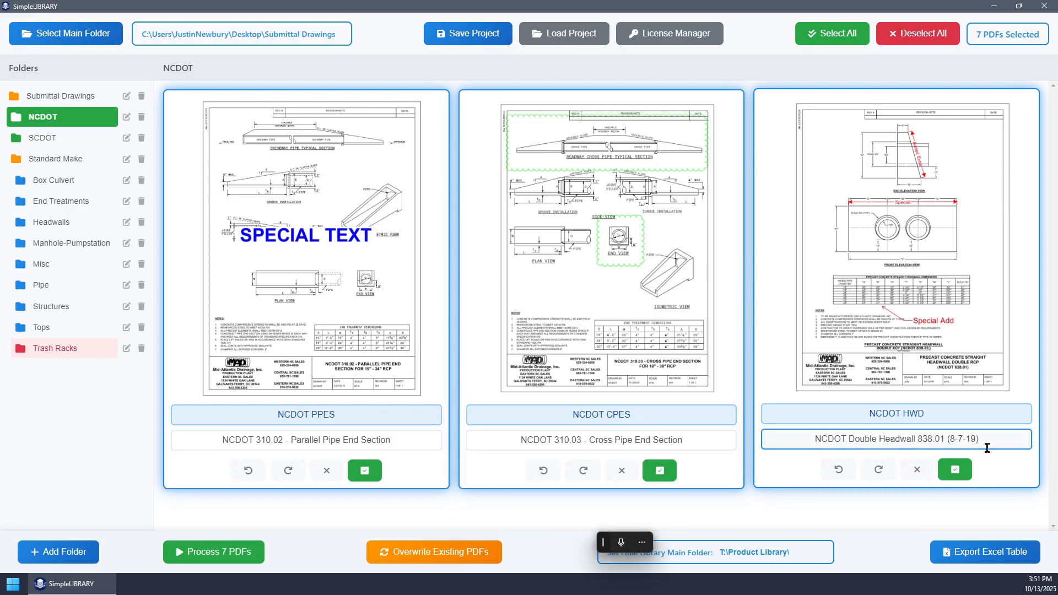
- Cut the double headwall's file name back to NCDOT Double Headwall 83 and reset it to the original name
{"action": "key", "text": "BackSpace"}
{"action": "key", "text": "BackSpace"}
{"action": "key", "text": "BackSpace"}
{"action": "key", "text": "BackSpace"}
{"action": "key", "text": "BackSpace"}
{"action": "key", "text": "BackSpace"}
{"action": "key", "text": "BackSpace"}
{"action": "key", "text": "BackSpace"}
{"action": "key", "text": "BackSpace"}
{"action": "key", "text": "BackSpace"}
{"action": "key", "text": "BackSpace"}
{"action": "key", "text": "BackSpace"}
{"action": "key", "text": "BackSpace"}
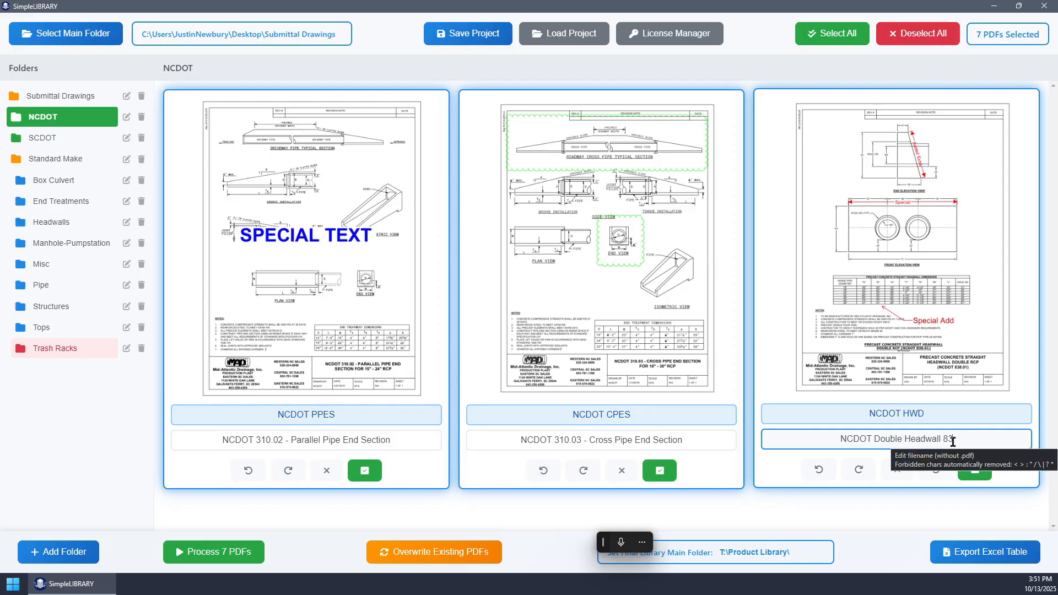
{"action": "left_click", "coordinate": [934, 475]}
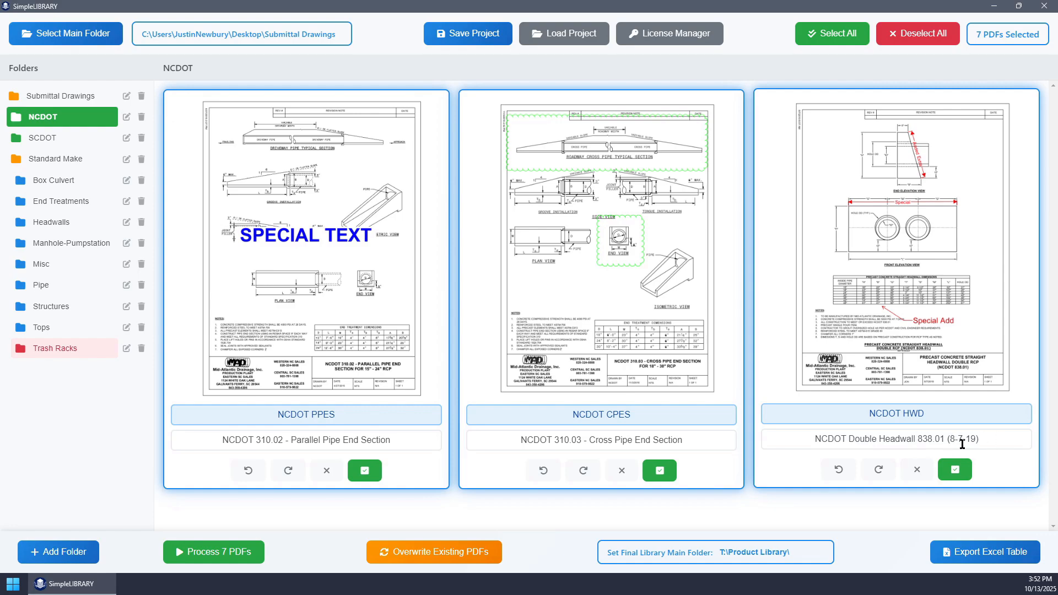
- Rename the double headwall file as NCDOT Double Headwall 838.01 by dropping its date
{"action": "left_click", "coordinate": [990, 440]}
{"action": "key", "text": "BackSpace"}
{"action": "key", "text": "BackSpace"}
{"action": "key", "text": "BackSpace"}
{"action": "key", "text": "BackSpace"}
{"action": "key", "text": "BackSpace"}
{"action": "key", "text": "BackSpace"}
{"action": "key", "text": "BackSpace"}
{"action": "key", "text": "BackSpace"}
{"action": "key", "text": "BackSpace"}
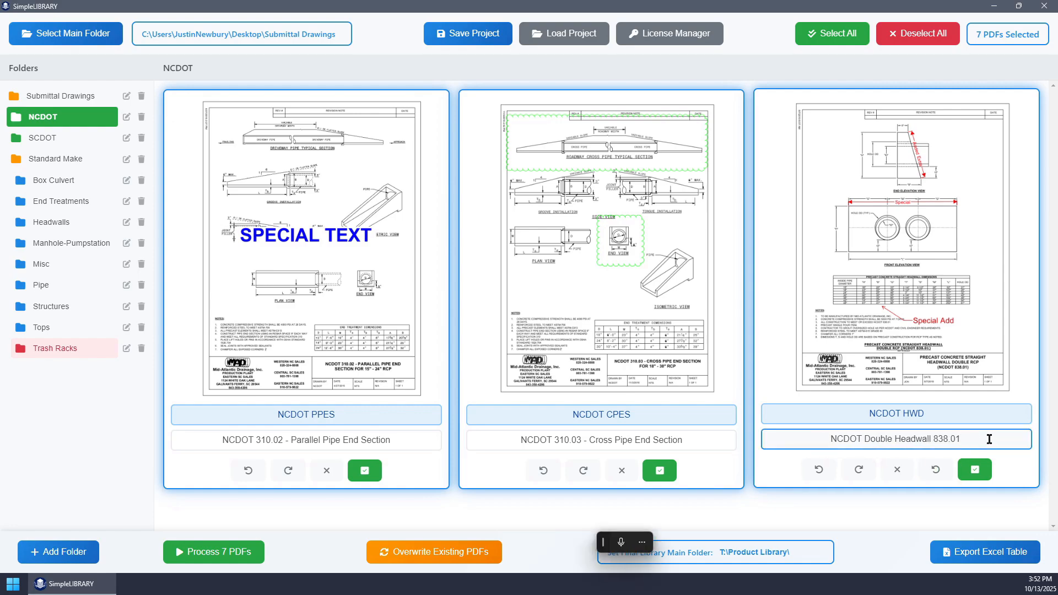
{"action": "key", "text": "shift+Tab"}
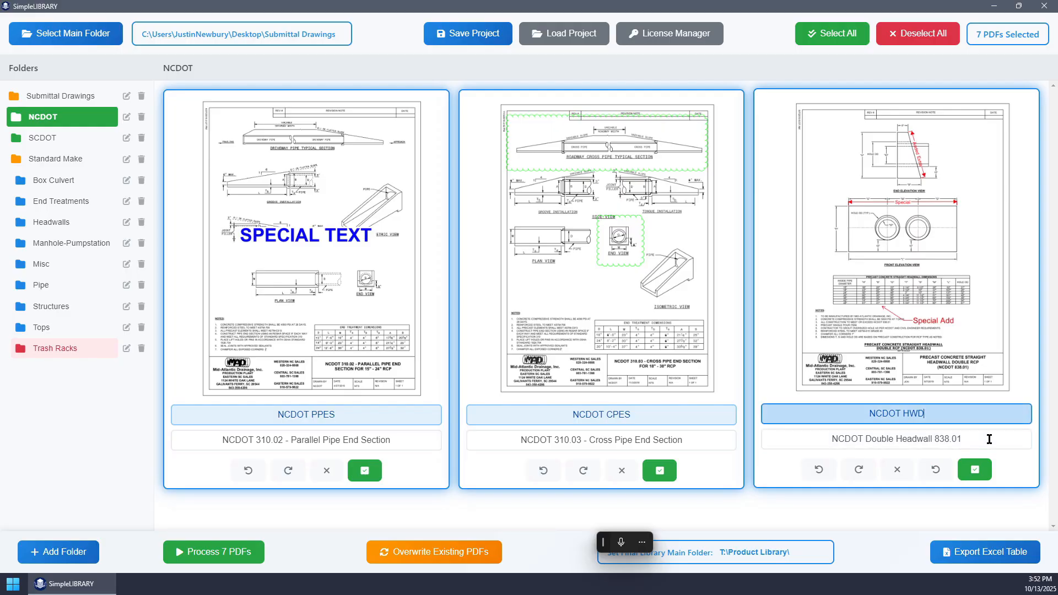
{"action": "key", "text": "Tab"}
{"action": "key", "text": "shift+Tab"}
{"action": "key", "text": "Tab"}
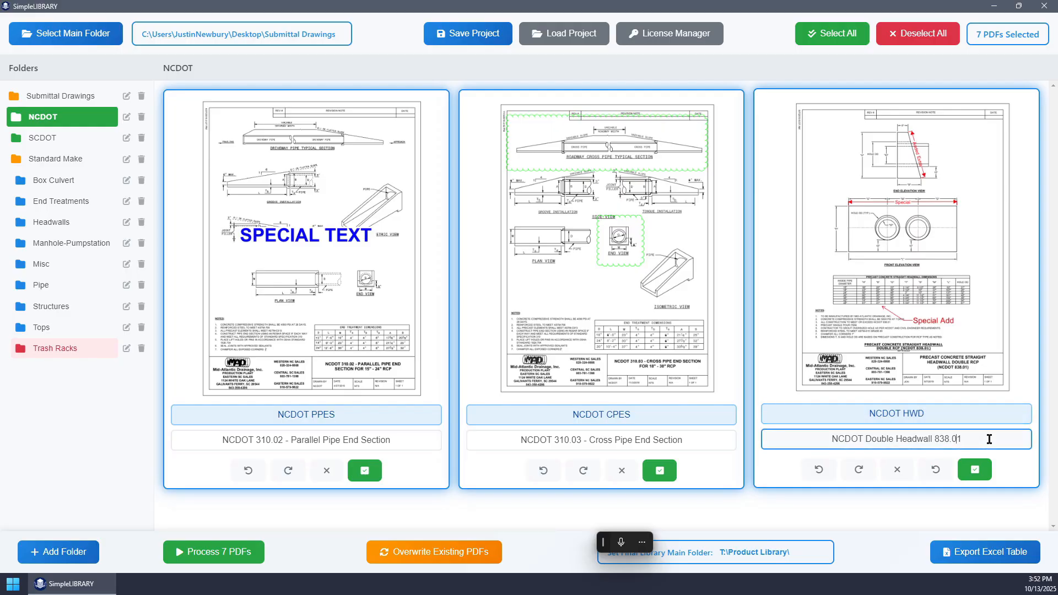
{"action": "key", "text": "shift+Tab"}
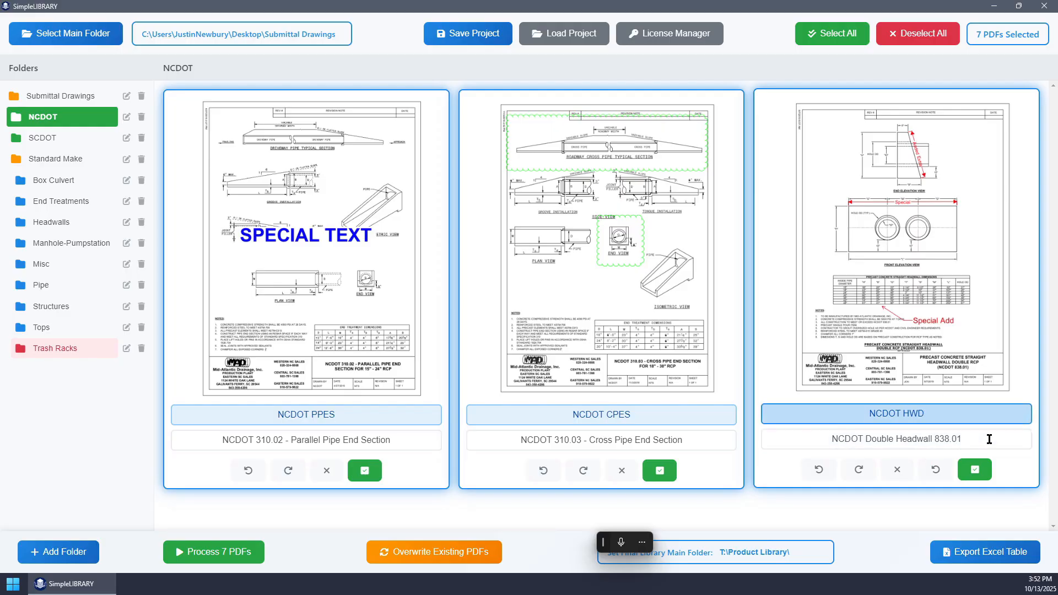
{"action": "key", "text": "Tab"}
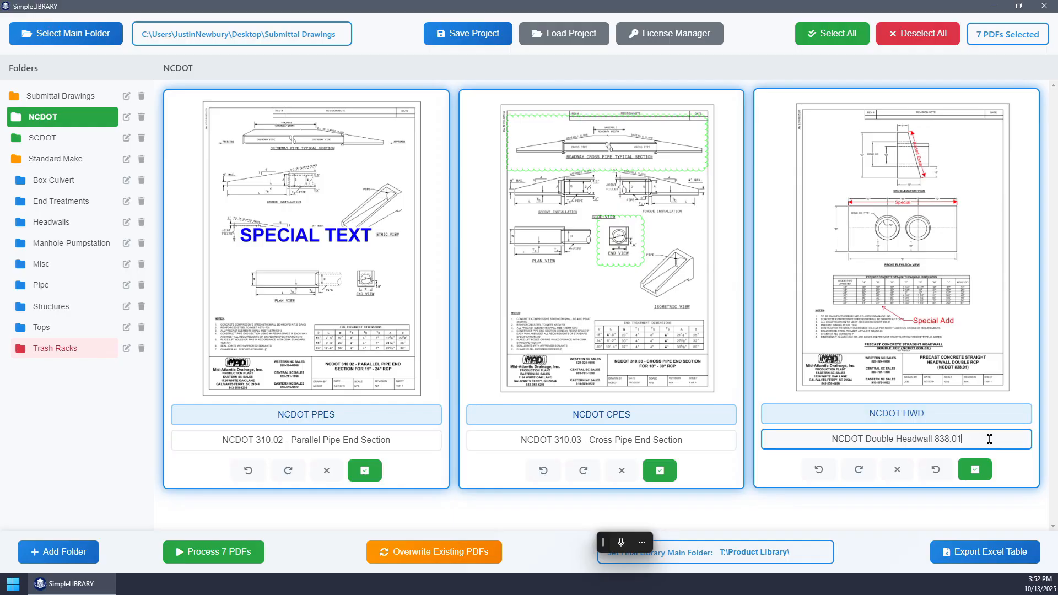
{"action": "key", "text": "shift+Tab"}
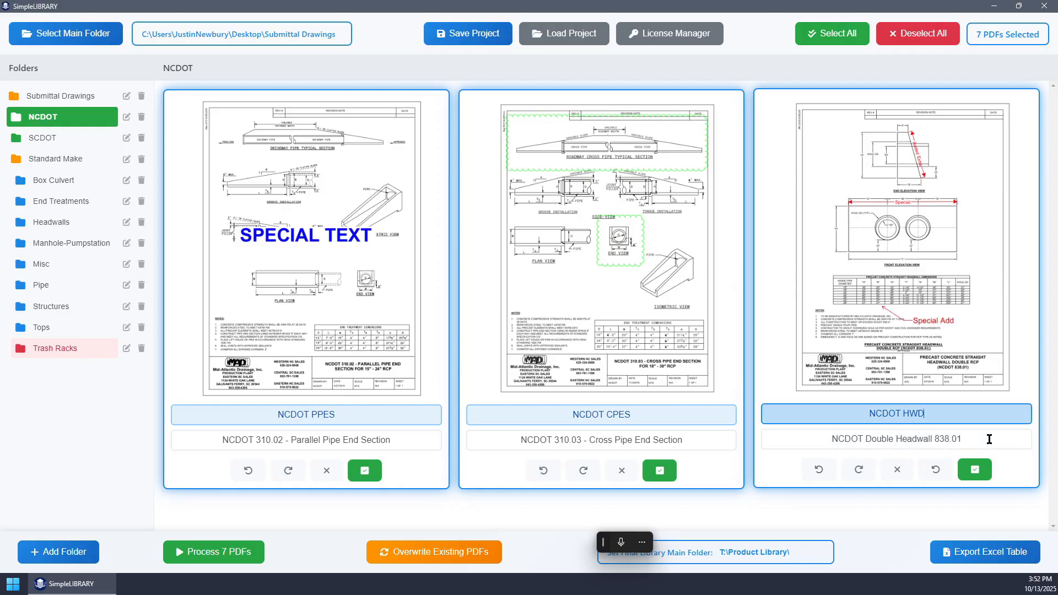
{"action": "left_click", "coordinate": [396, 415]}
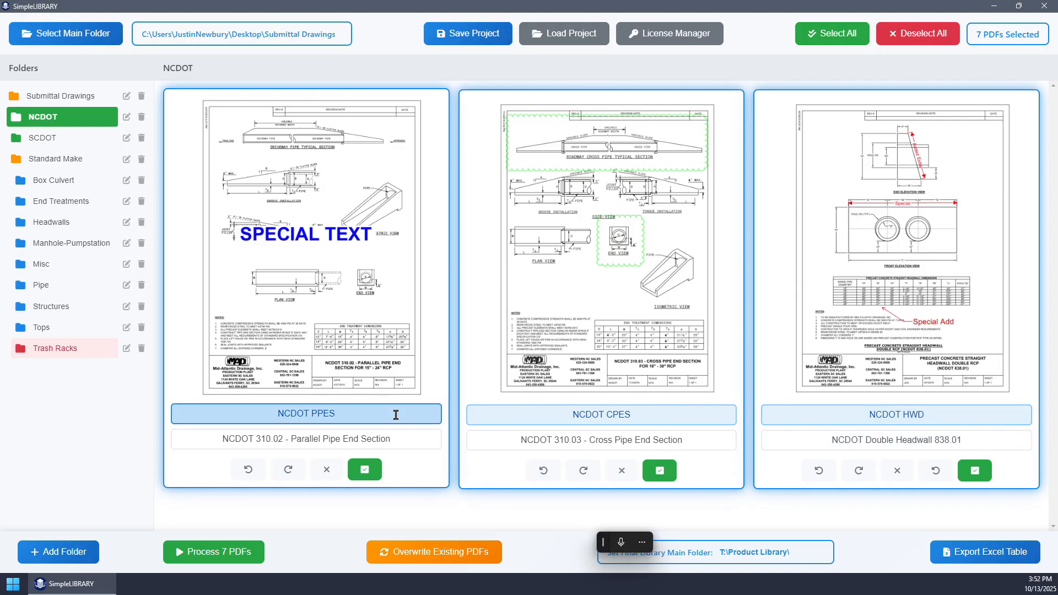
{"action": "key", "text": "Right"}
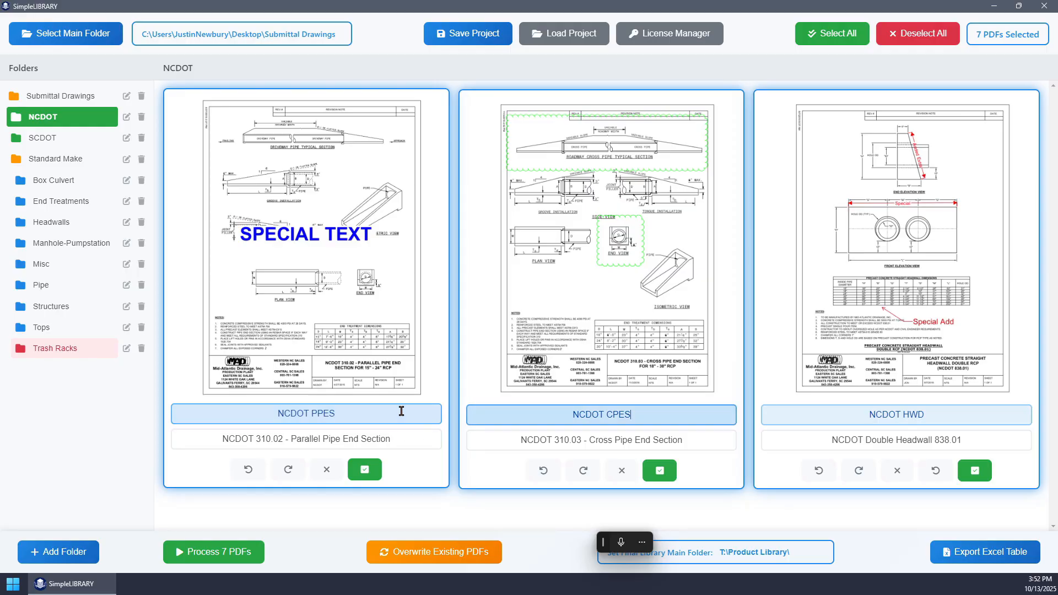
{"action": "key", "text": "Right"}
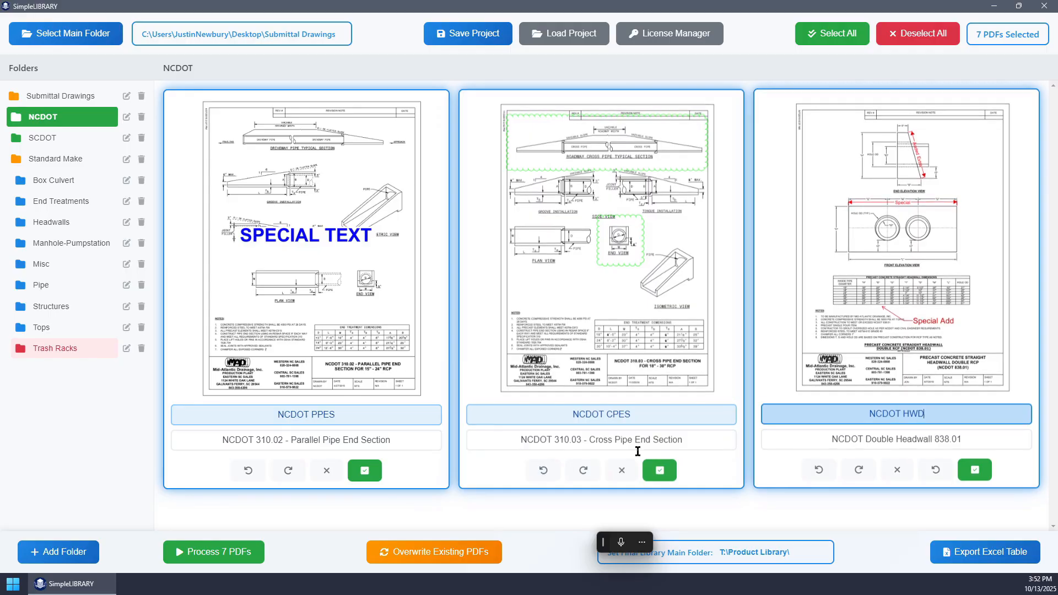
{"action": "left_click", "coordinate": [424, 437]}
{"action": "key", "text": "Right"}
{"action": "key", "text": "Right"}
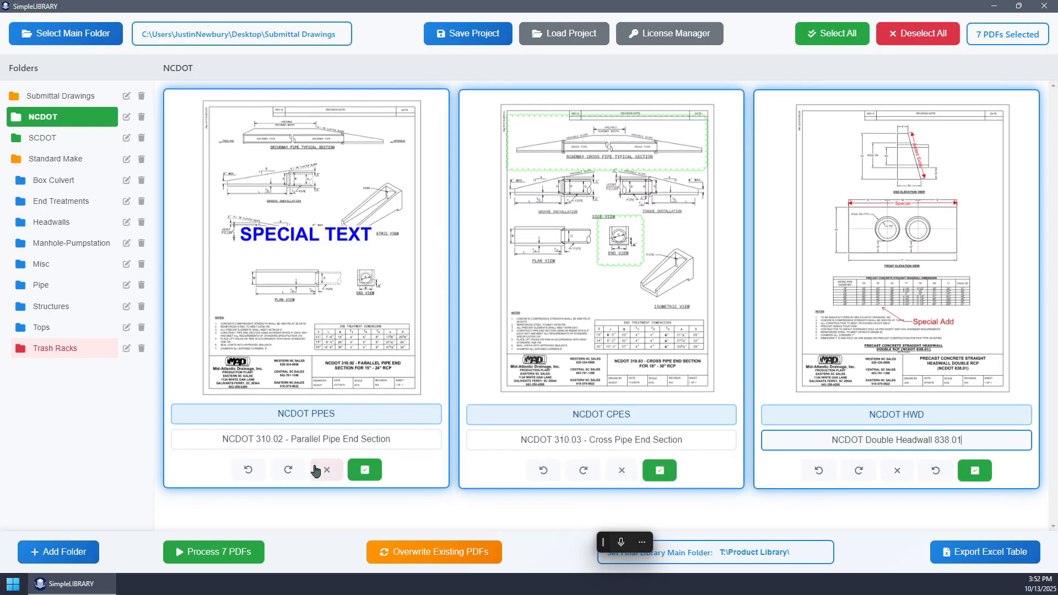
- Select all PDFs in the Submittal Drawings library and check the Standard Make subfolders from Box Culvert to Pipe
{"action": "left_click", "coordinate": [59, 96]}
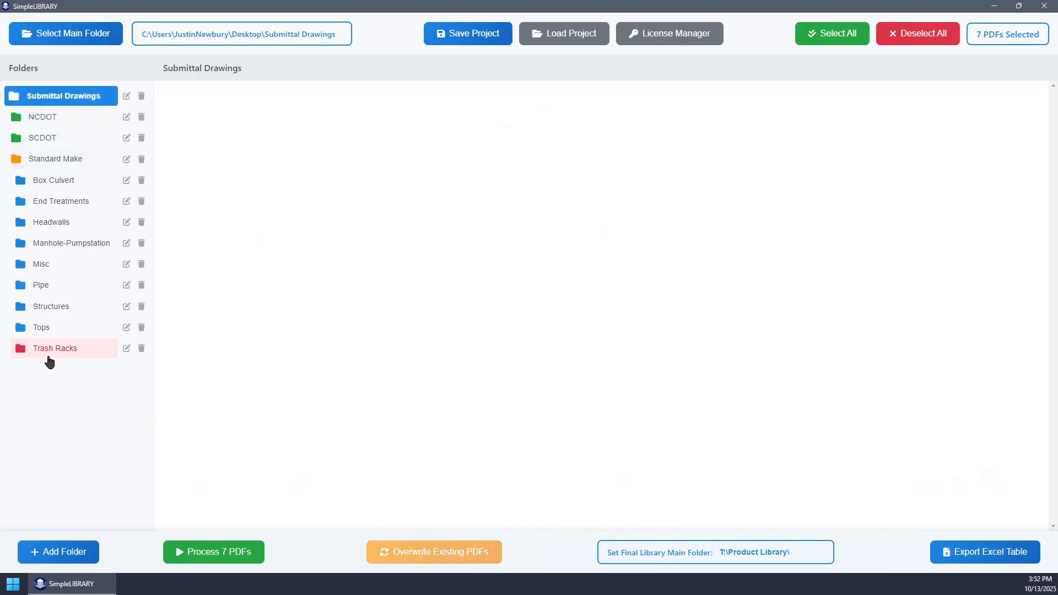
{"action": "left_click", "coordinate": [832, 34]}
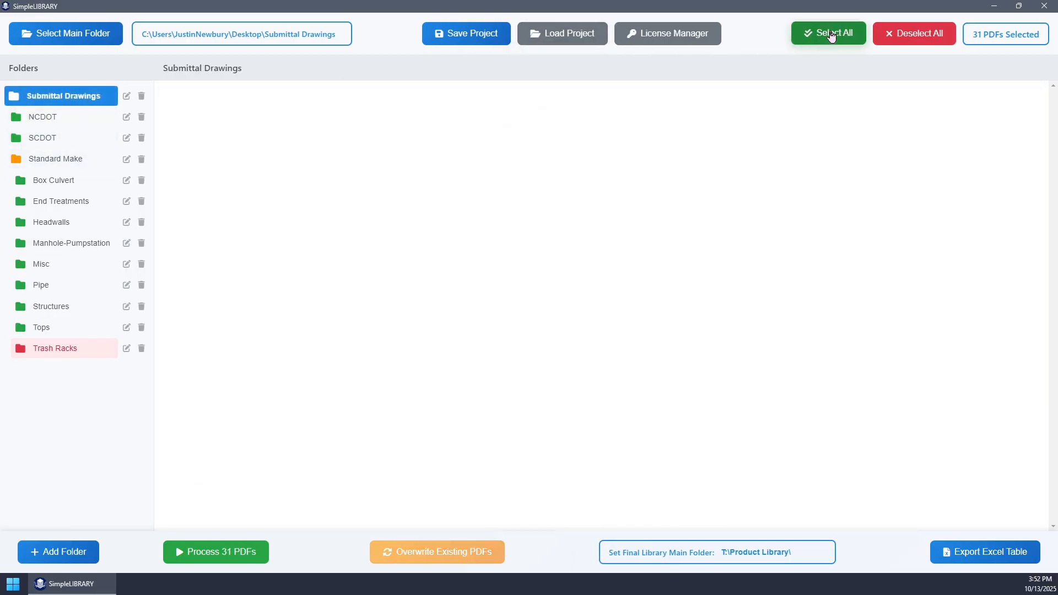
{"action": "left_click", "coordinate": [53, 181]}
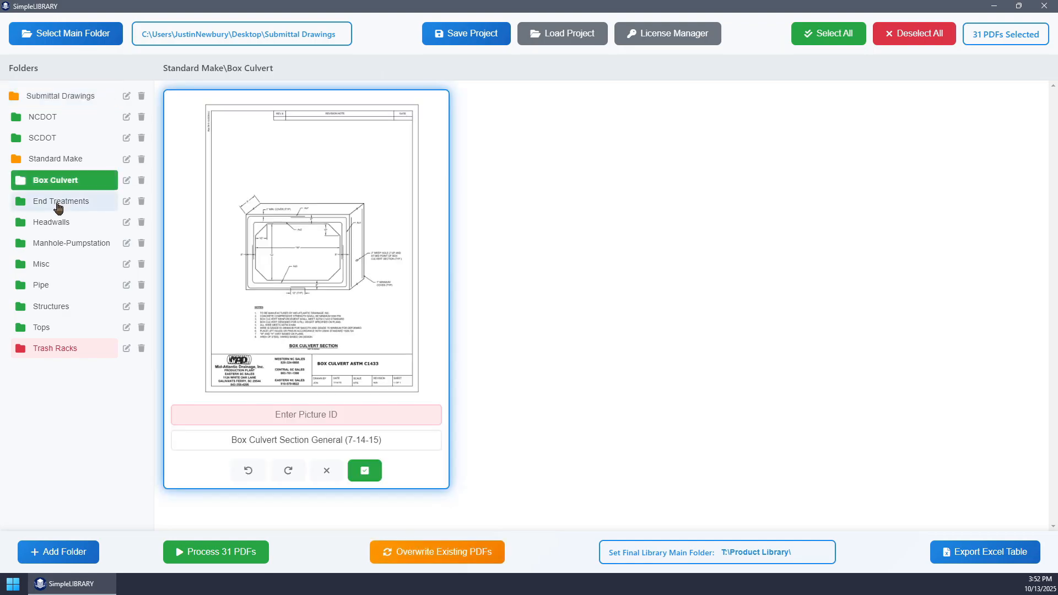
{"action": "left_click", "coordinate": [54, 201]}
{"action": "left_click", "coordinate": [54, 222]}
{"action": "left_click", "coordinate": [54, 243]}
{"action": "left_click", "coordinate": [53, 271]}
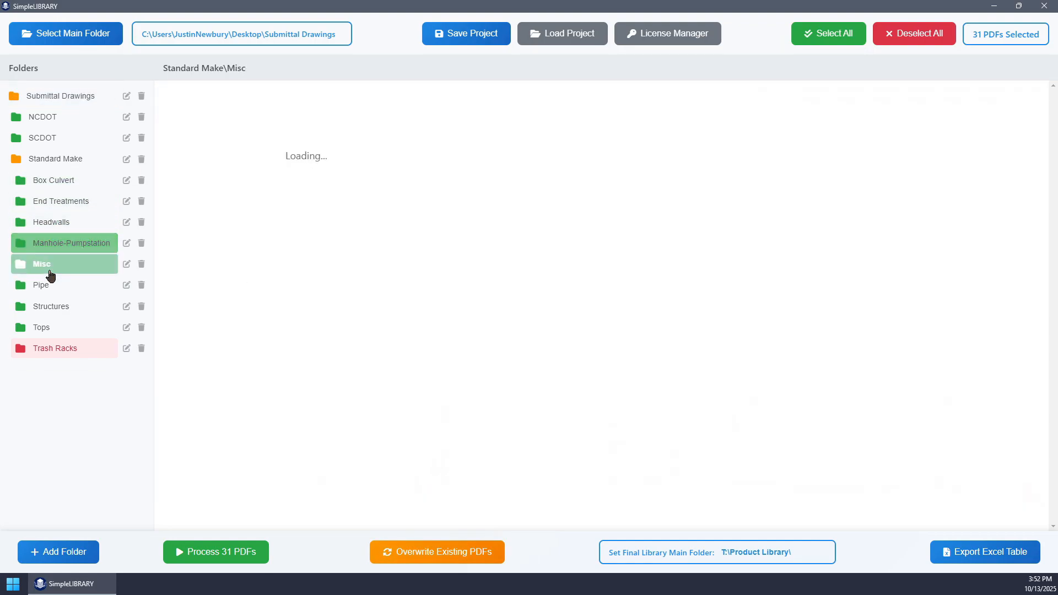
{"action": "left_click", "coordinate": [52, 285]}
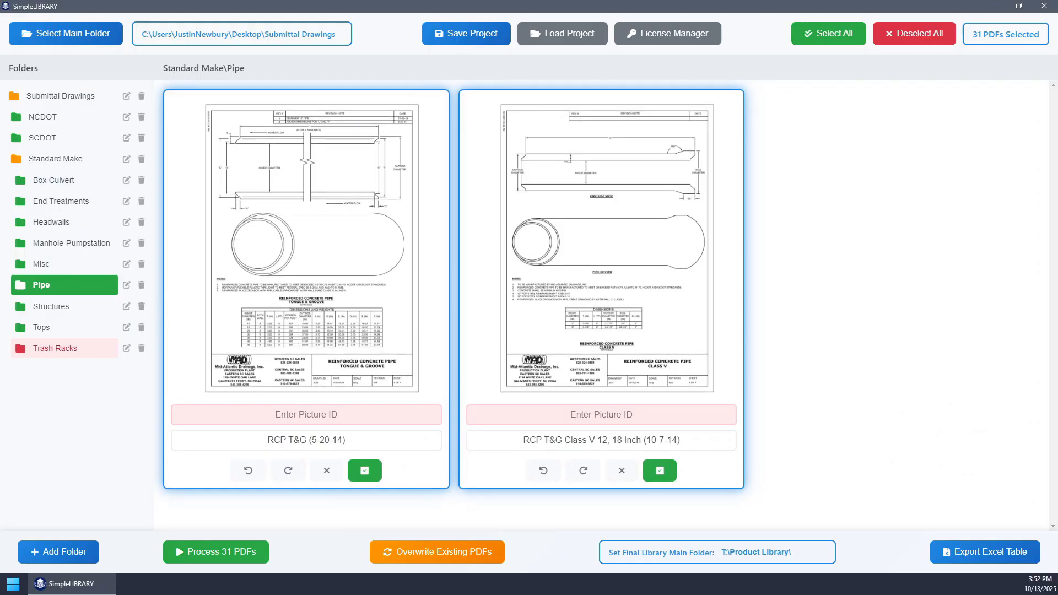
- Rename the first SCDOT file as SCDOT 719-016 Type 16 Catch Basin by dropping its date, and set its Picture ID to 1
{"action": "left_click", "coordinate": [40, 138]}
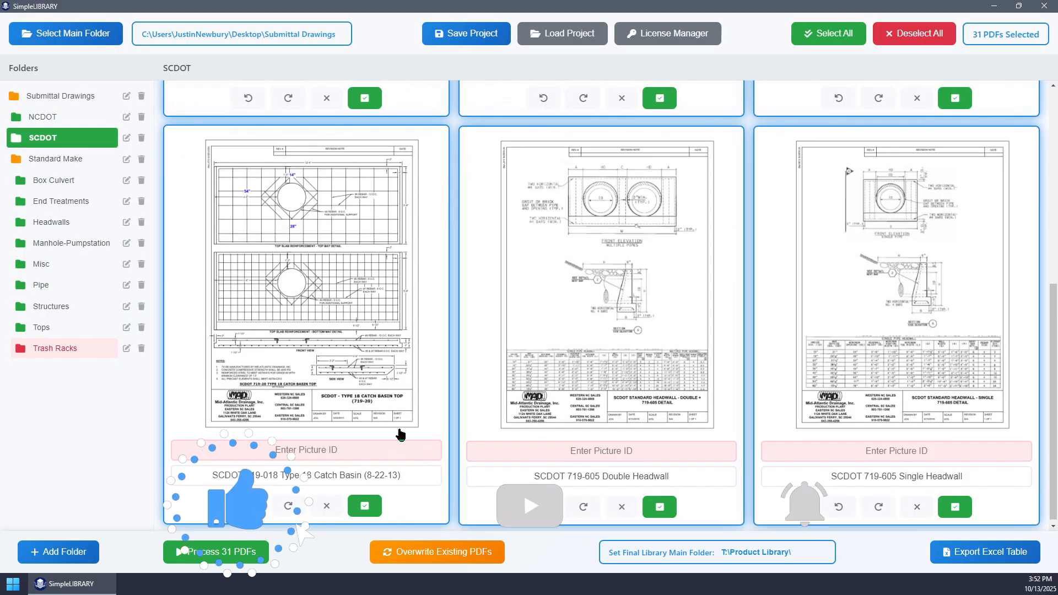
{"action": "scroll", "coordinate": [375, 446], "scroll_direction": "up", "scroll_amount": 5}
{"action": "left_click_drag", "start_coordinate": [367, 438], "coordinate": [399, 439]}
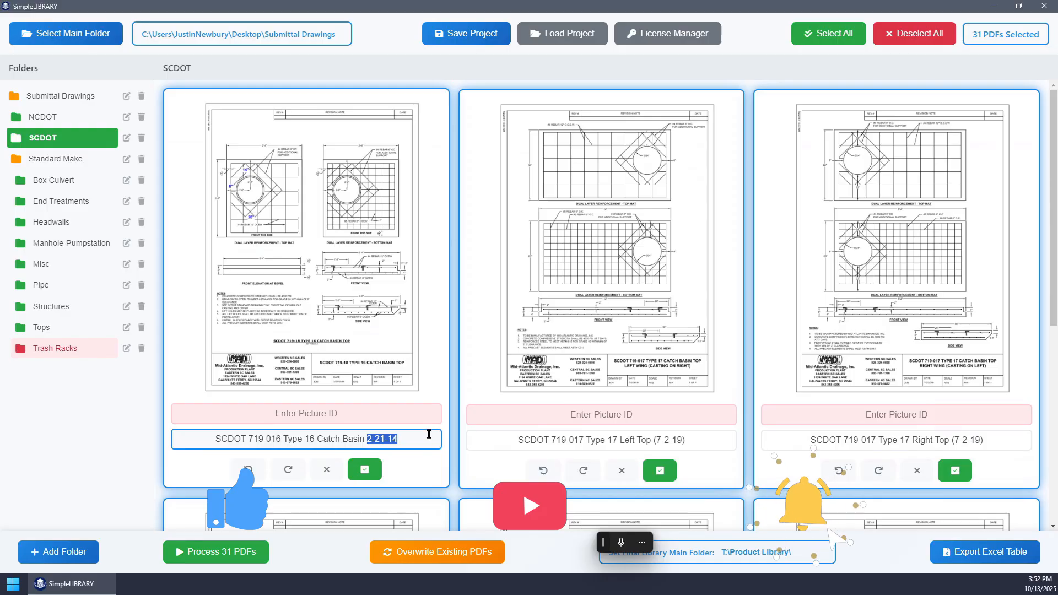
{"action": "key", "text": "BackSpace"}
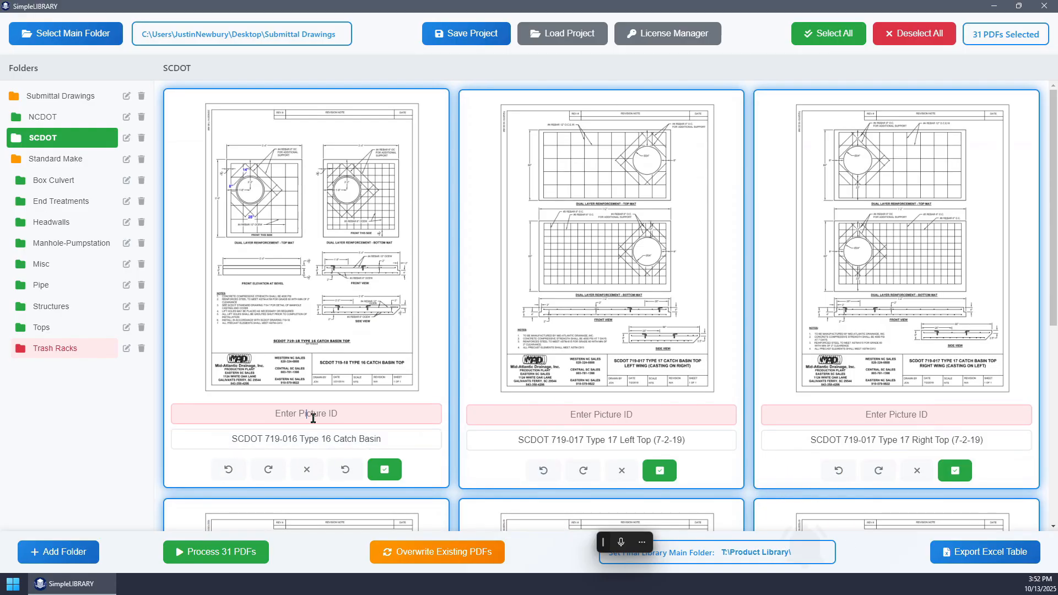
{"action": "left_click", "coordinate": [371, 417]}
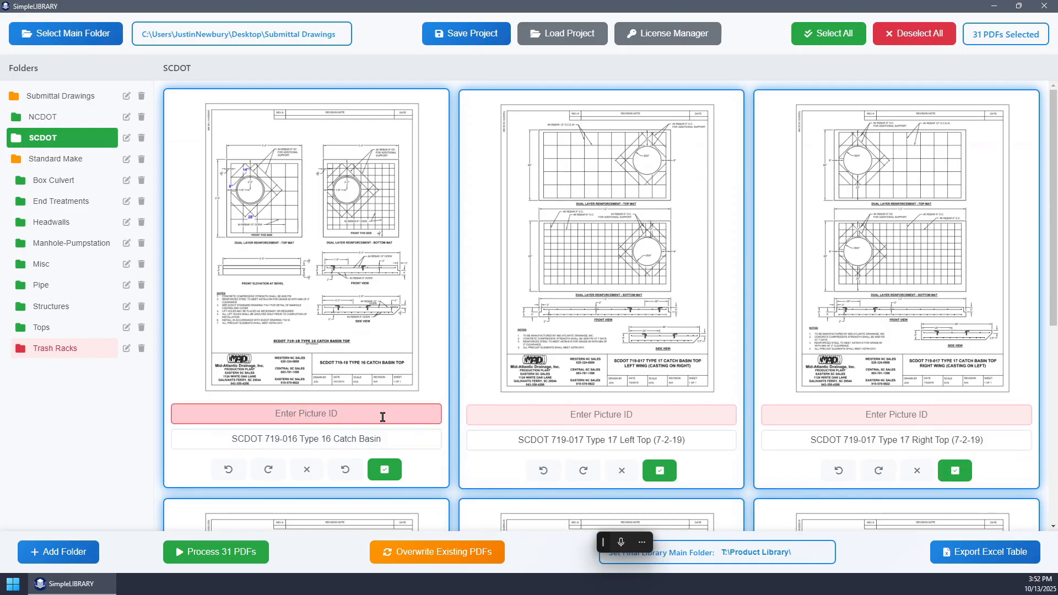
{"action": "type", "text": "1"}
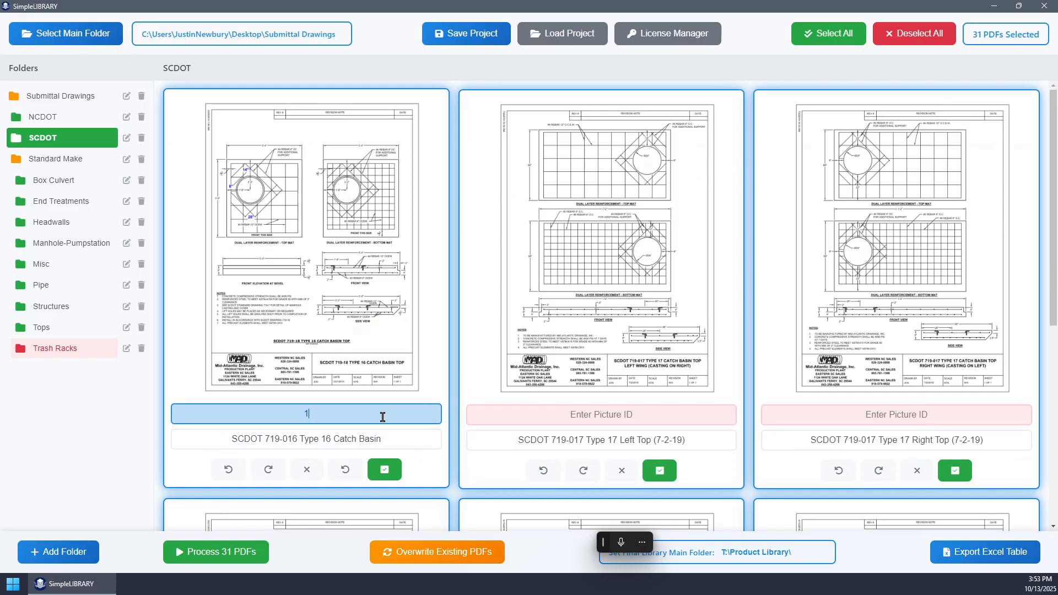
- Try Picture ID 1 on the SCDOT Type 17 Left Top drawing and clear the entry again
{"action": "left_click", "coordinate": [612, 418]}
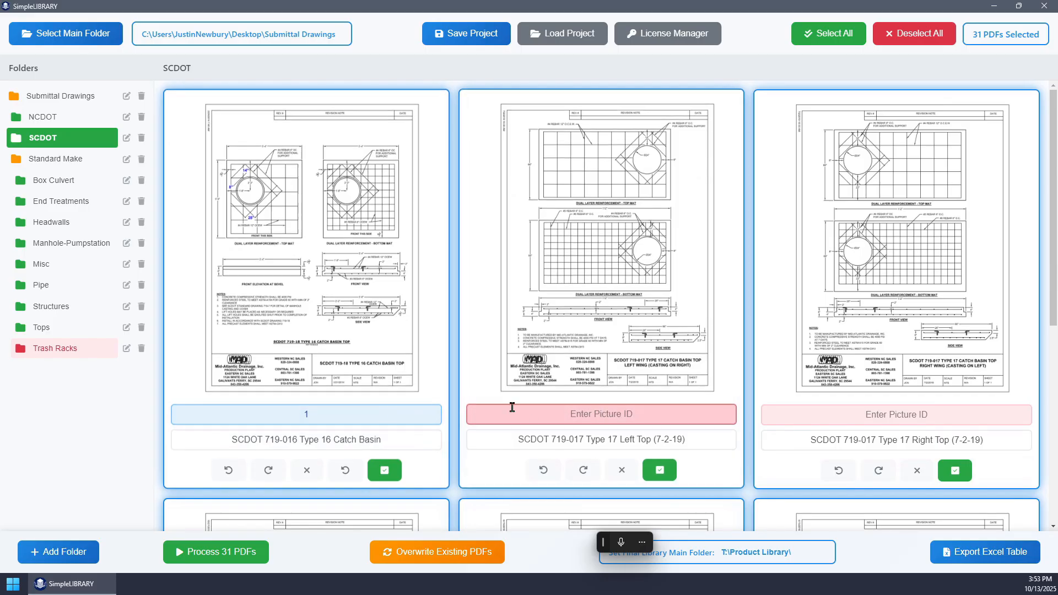
{"action": "type", "text": "1"}
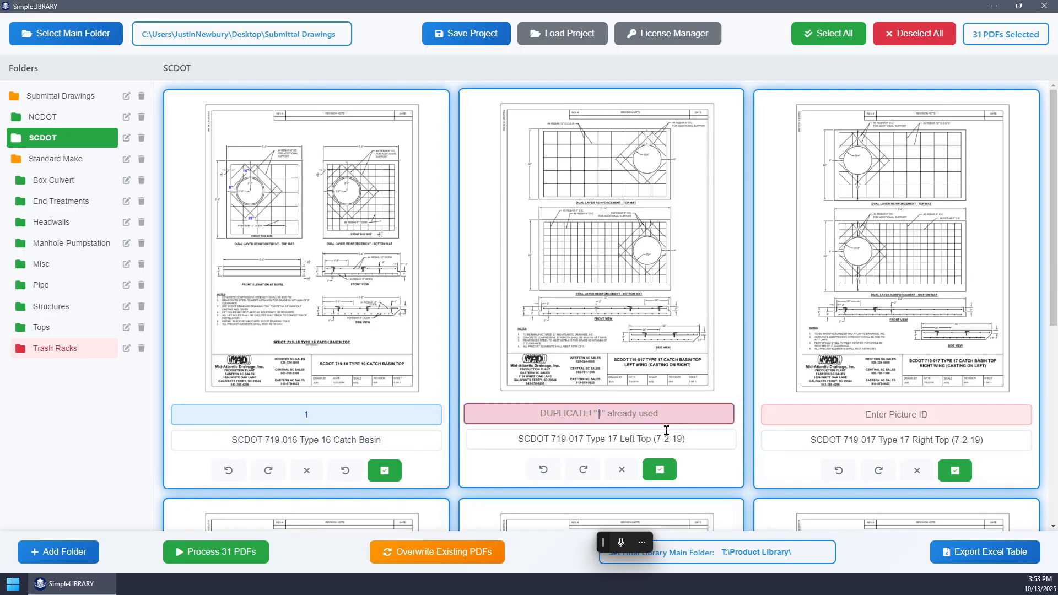
{"action": "key", "text": "BackSpace"}
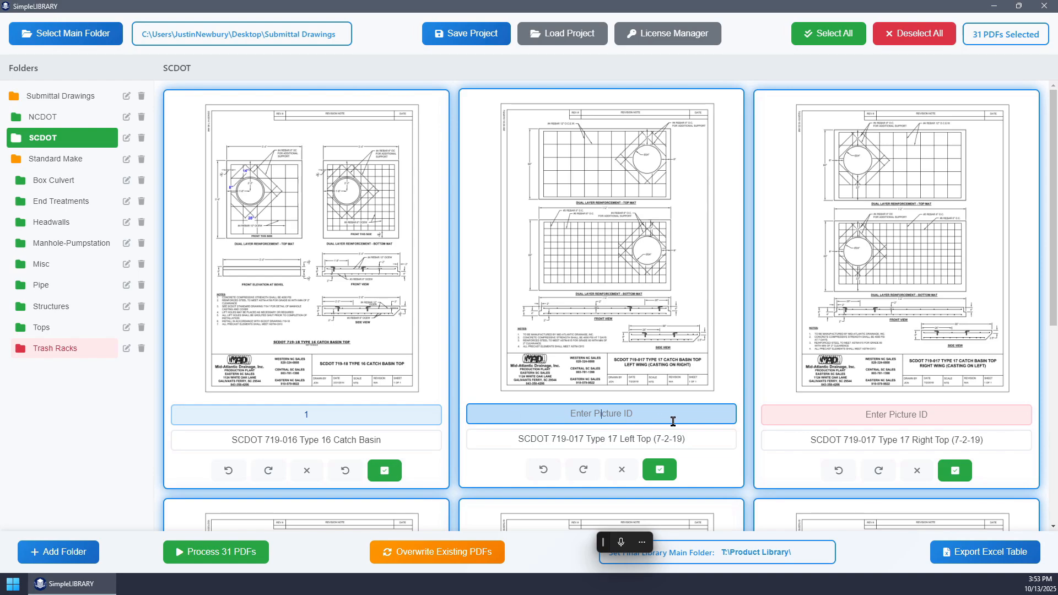
- Rename the Manhole-Pumpstation folder under Standard Make as Manholes and open it
{"action": "left_click", "coordinate": [65, 243]}
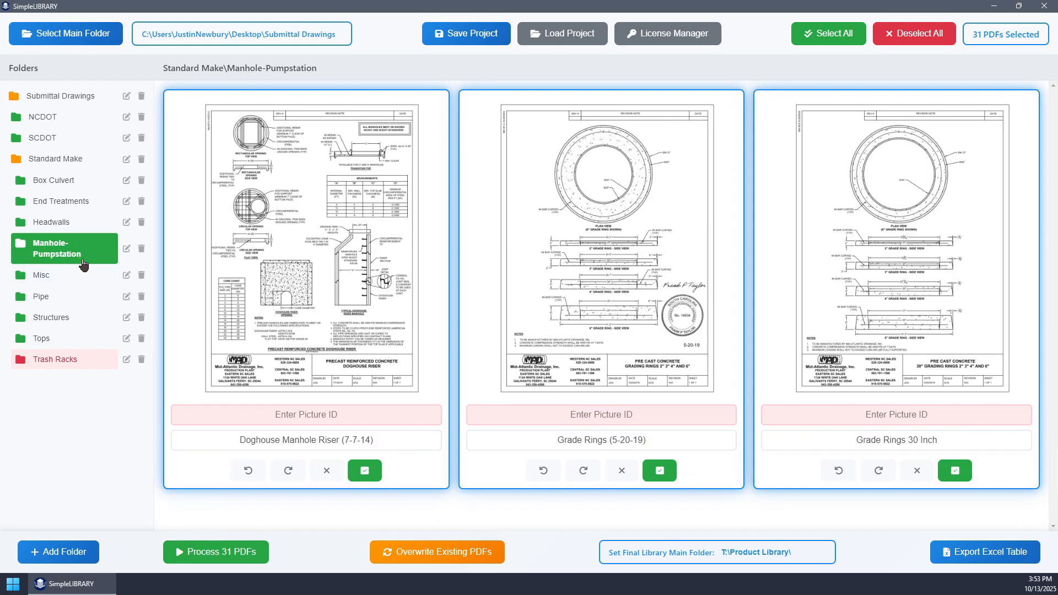
{"action": "left_click", "coordinate": [126, 248]}
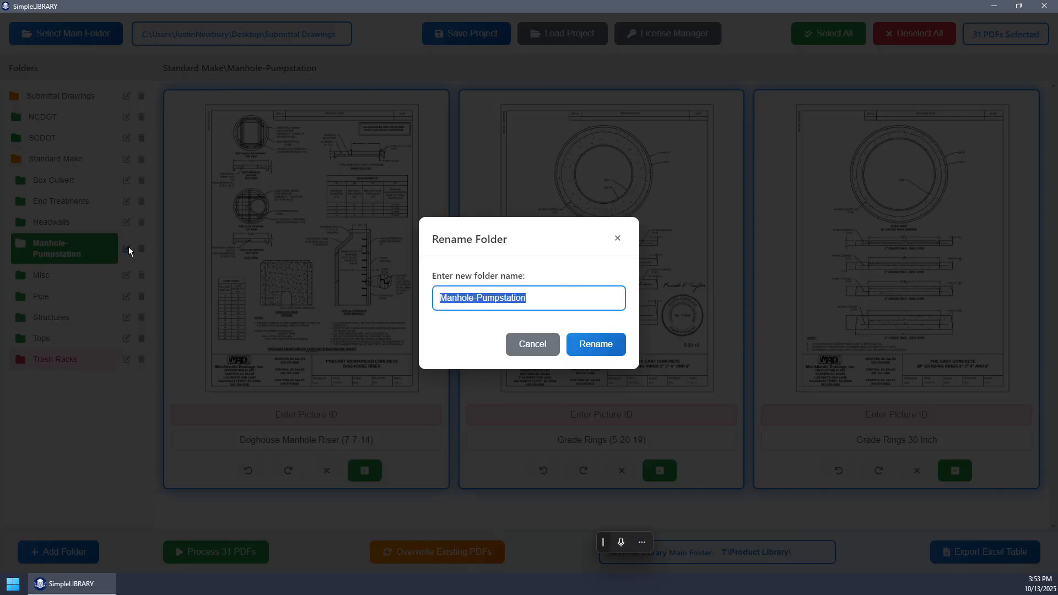
{"action": "left_click", "coordinate": [576, 298]}
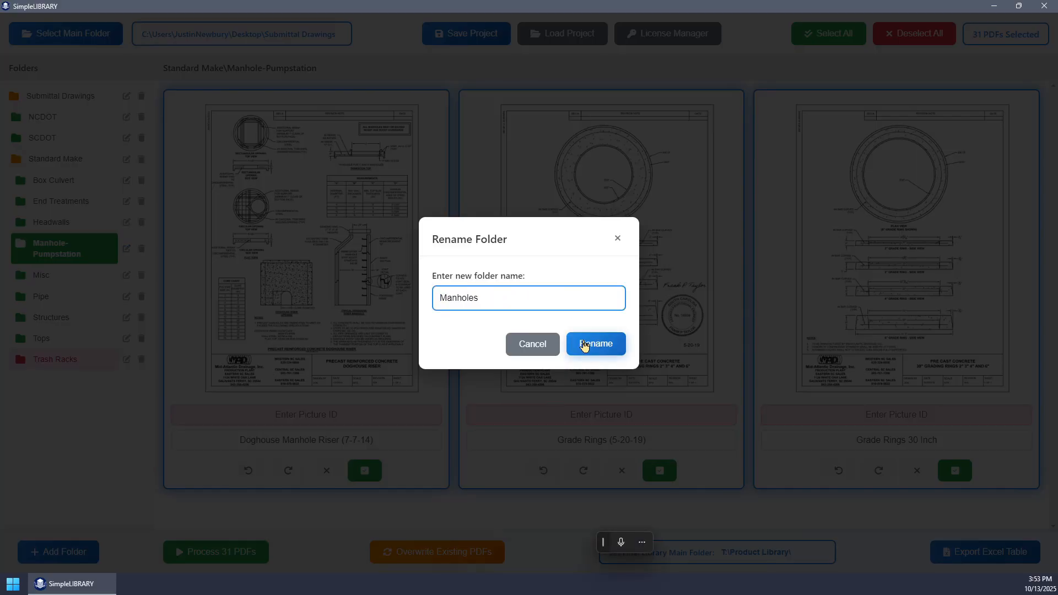
{"action": "left_click", "coordinate": [595, 344]}
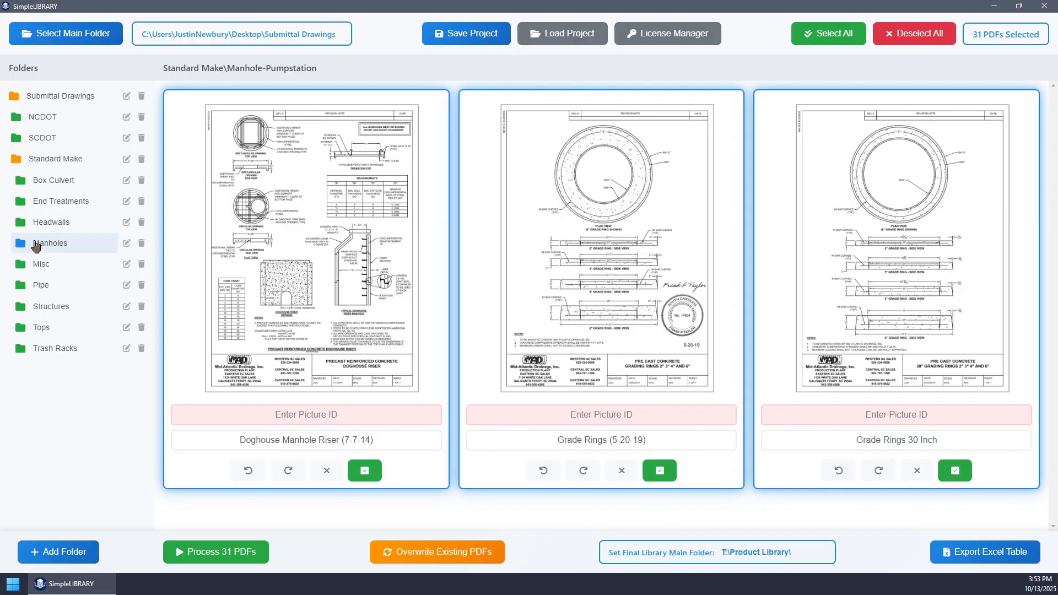
{"action": "left_click", "coordinate": [55, 249]}
{"action": "left_click", "coordinate": [56, 249]}
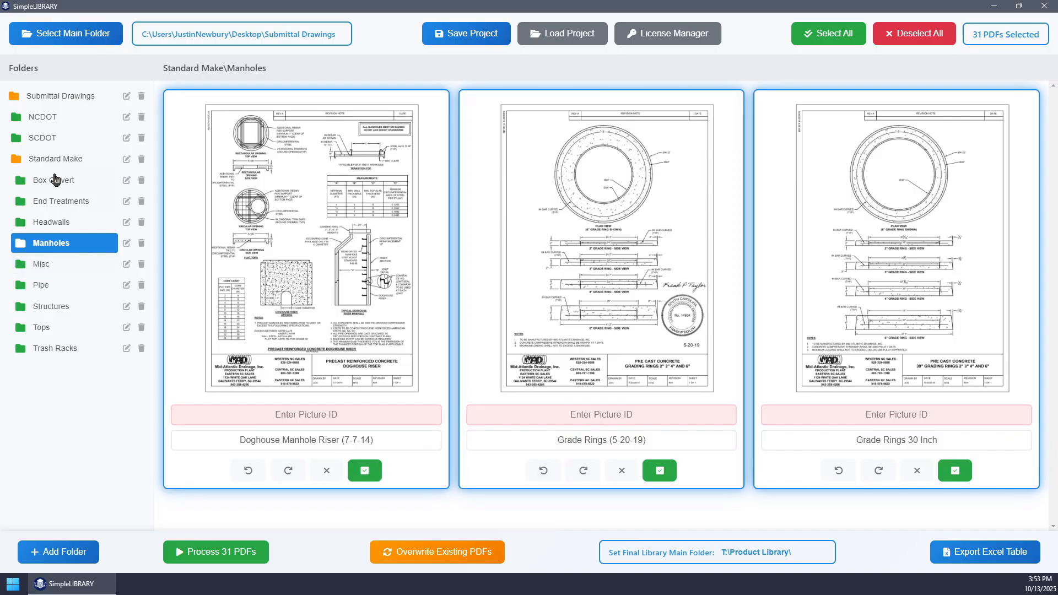
- Create a folder named Grade Rings and move it into the Standard Make folder
{"action": "left_click", "coordinate": [62, 552]}
{"action": "type", "text": "Grade Rings"}
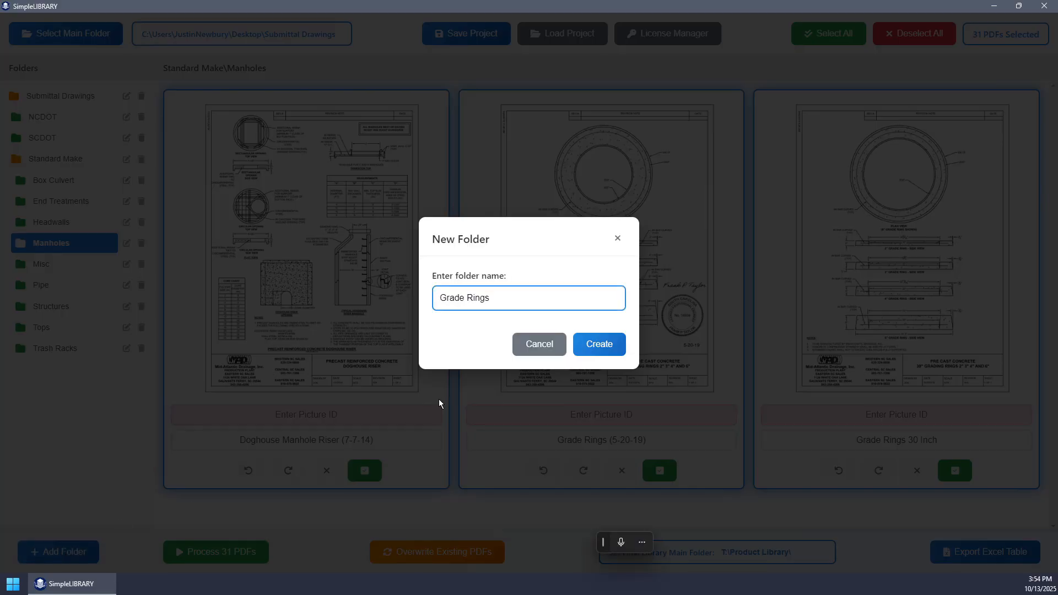
{"action": "left_click", "coordinate": [606, 349]}
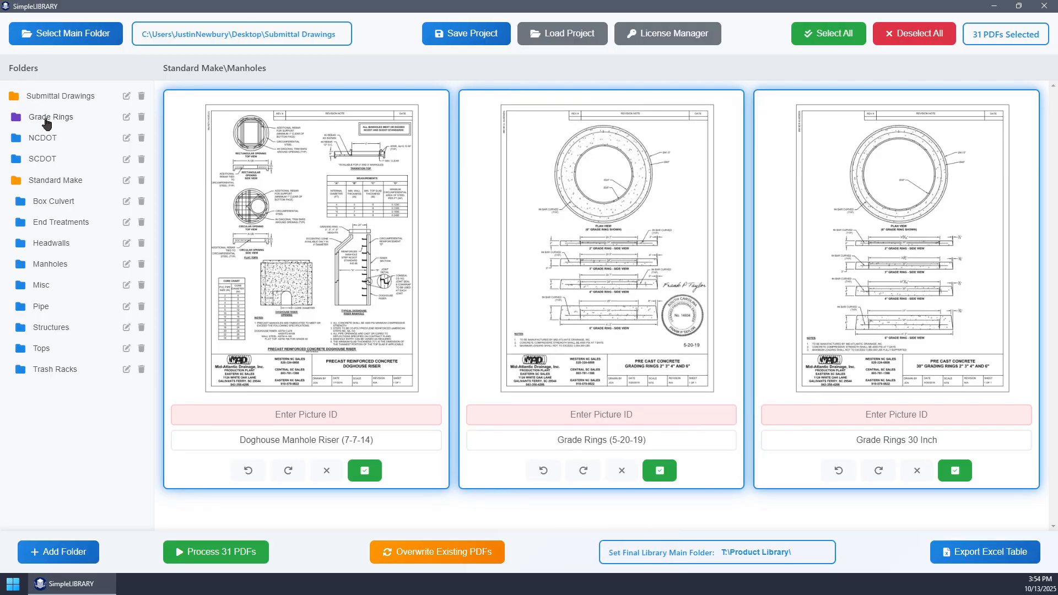
{"action": "left_click_drag", "start_coordinate": [50, 120], "coordinate": [53, 177]}
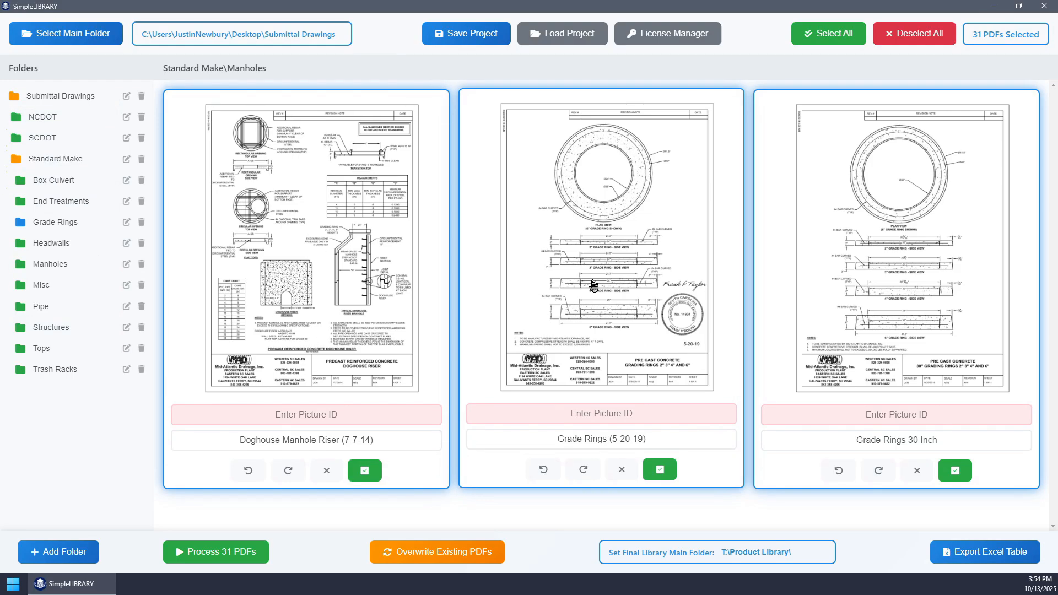
- Move the Grade Rings (5-20-19) and Grade Rings 30 Inch PDFs from Manholes into the Grade Rings folder and open that folder
{"action": "left_click_drag", "start_coordinate": [608, 241], "coordinate": [85, 229]}
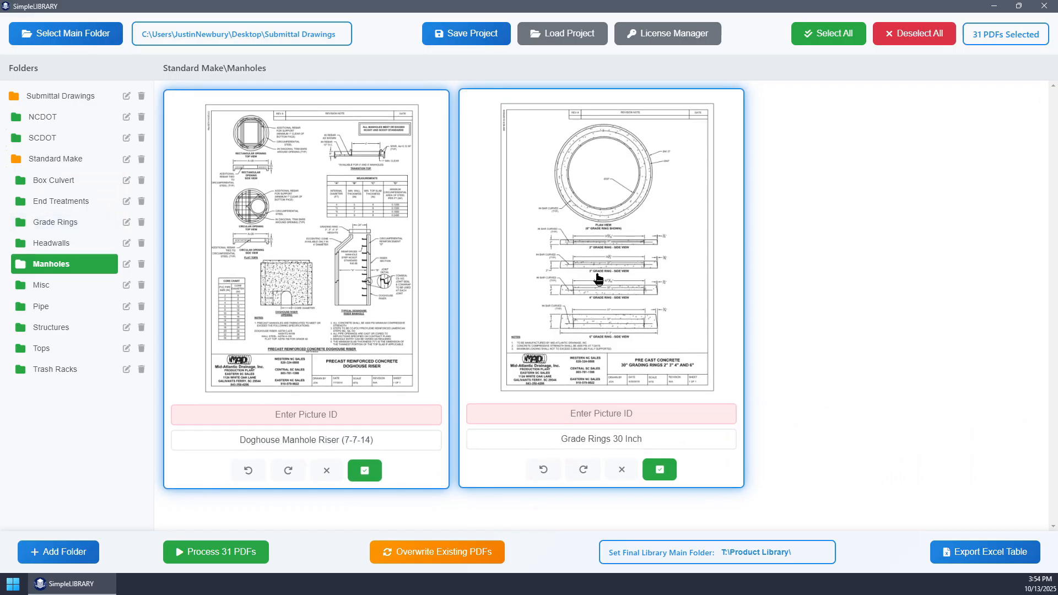
{"action": "left_click_drag", "start_coordinate": [600, 276], "coordinate": [62, 223]}
{"action": "left_click", "coordinate": [52, 221]}
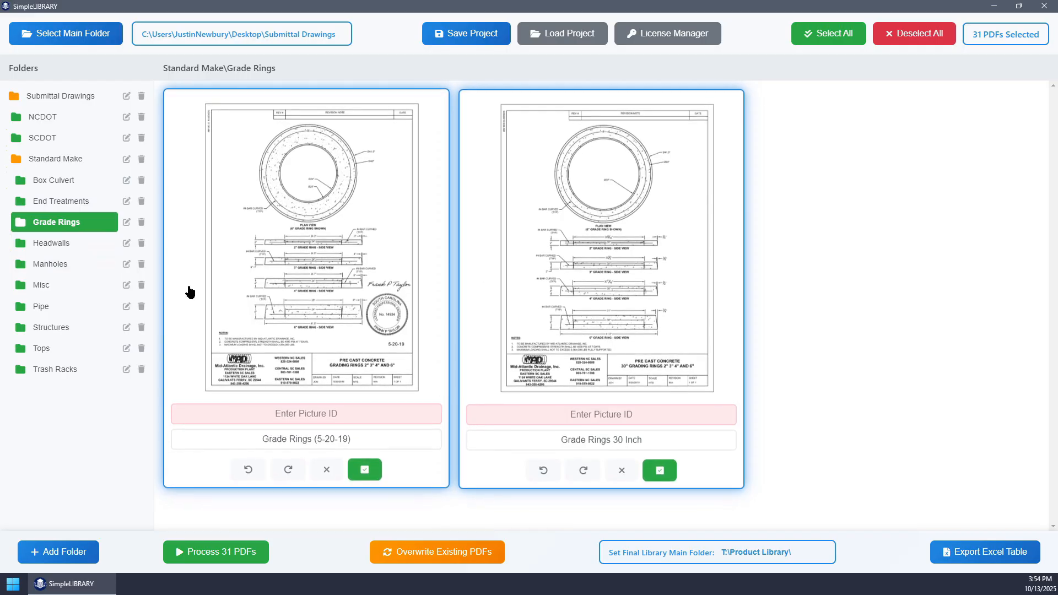
- Examine the final library main folder path and the drawings in the Headwalls, Manholes, Trash Racks and Structures folders
{"action": "left_click", "coordinate": [55, 243]}
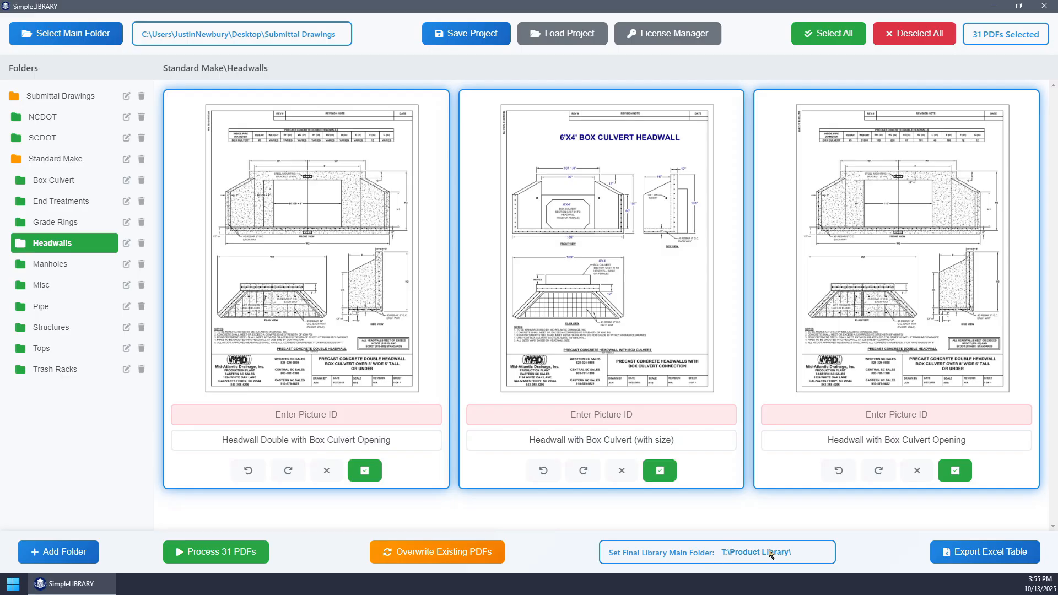
{"action": "left_click_drag", "start_coordinate": [722, 551], "coordinate": [802, 551]}
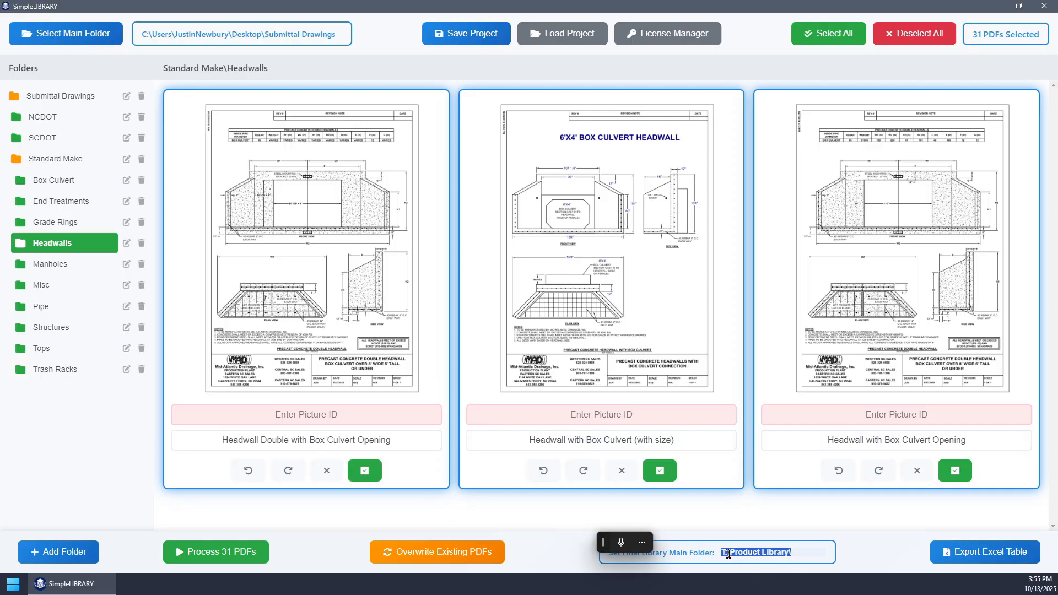
{"action": "left_click", "coordinate": [794, 552]}
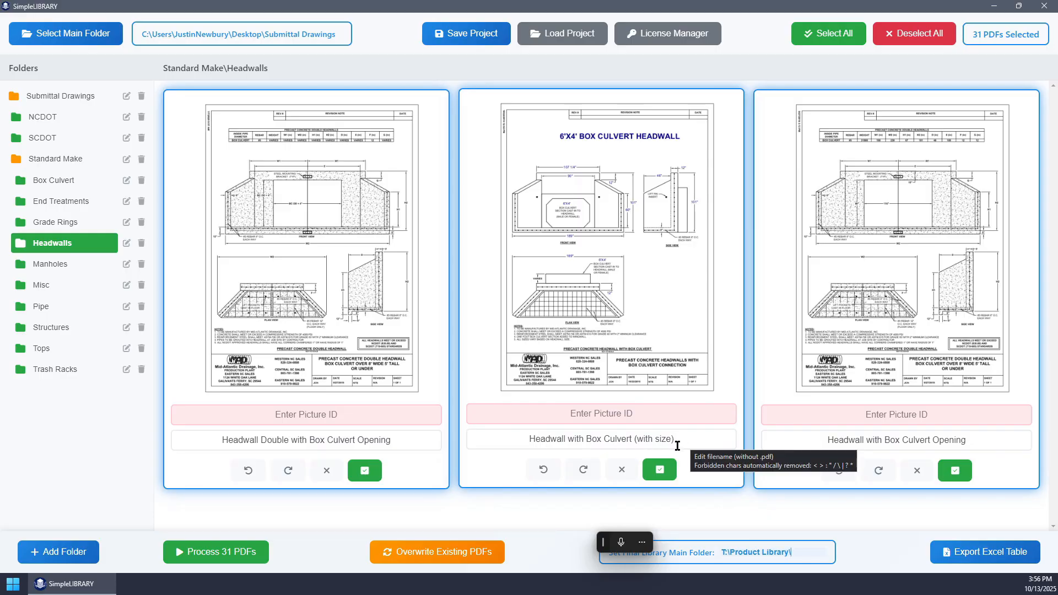
{"action": "left_click", "coordinate": [44, 264]}
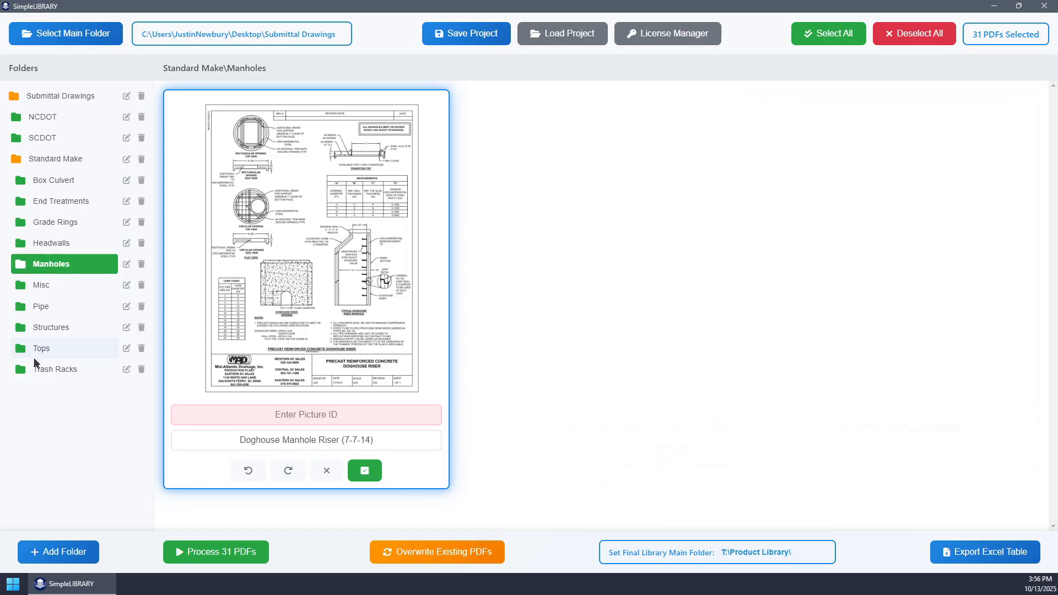
{"action": "left_click", "coordinate": [38, 370]}
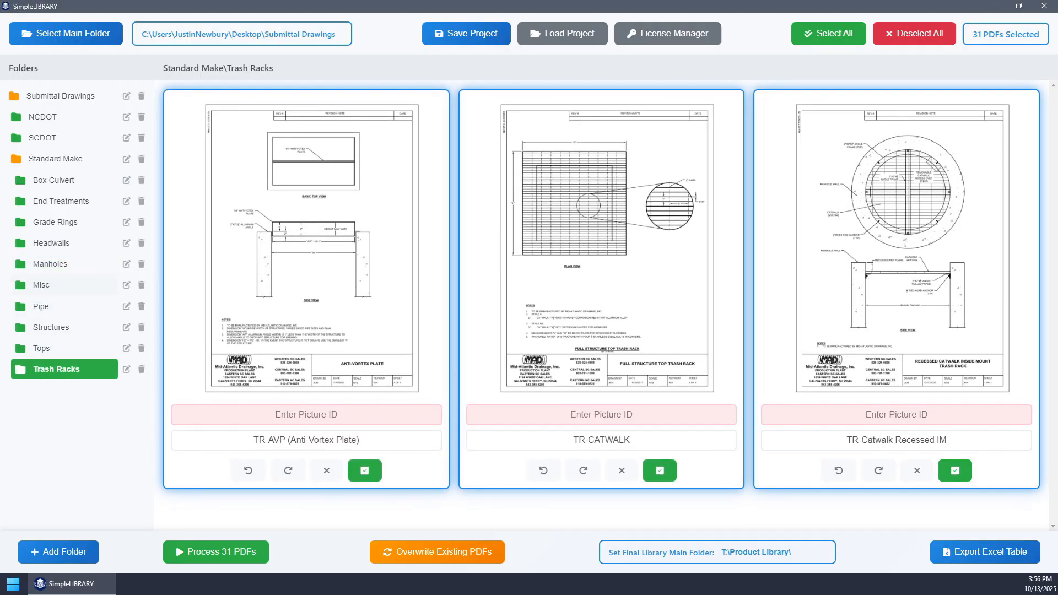
{"action": "left_click", "coordinate": [62, 327]}
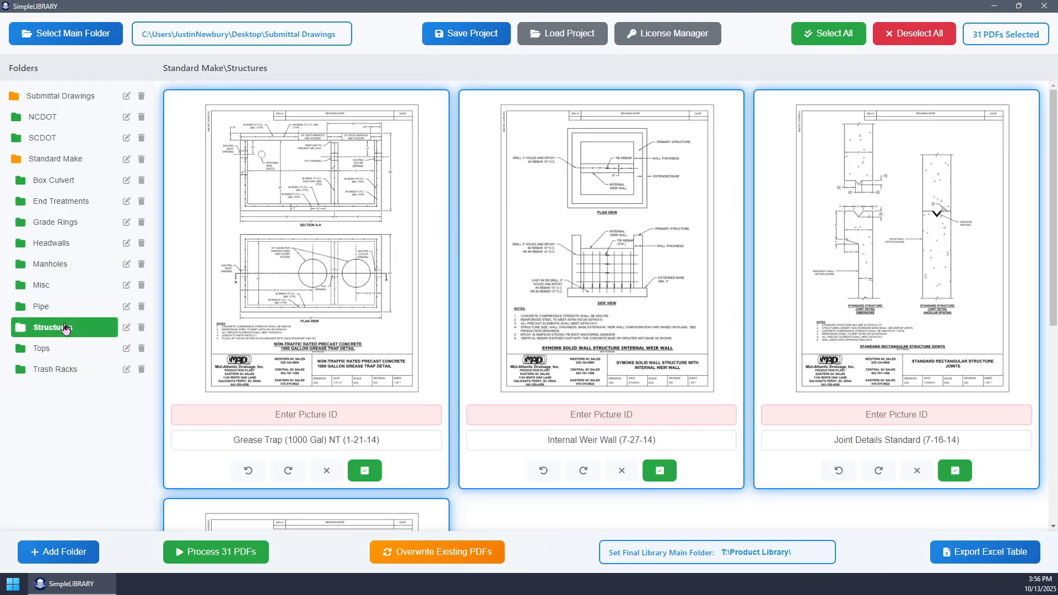
{"action": "left_click", "coordinate": [49, 201]}
{"action": "left_click", "coordinate": [48, 181]}
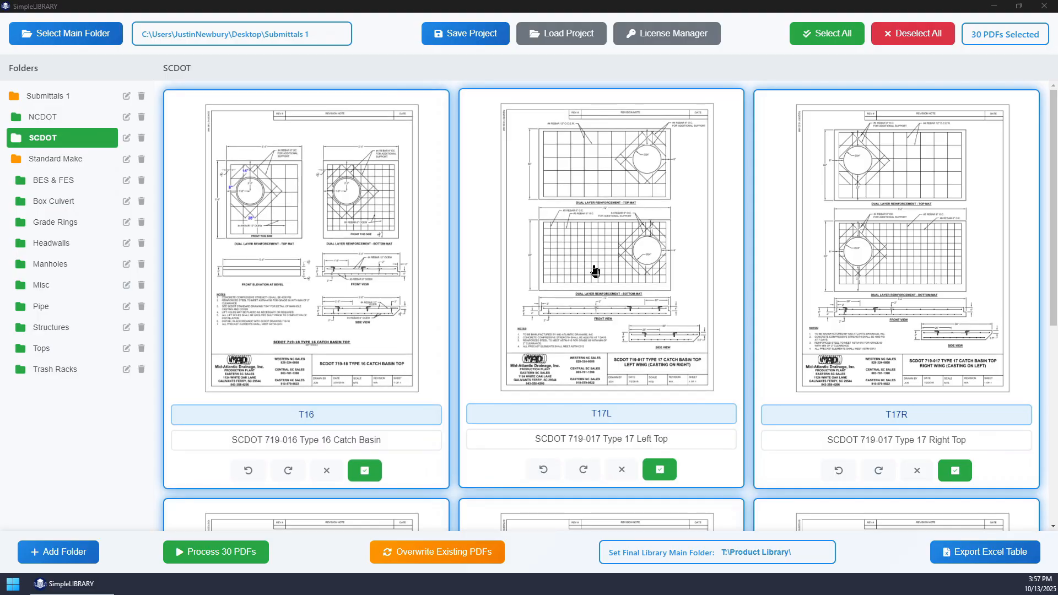
- Examine the drawings and Picture IDs in the SCDOT, BES & FES, Grade Rings, Headwalls, Manholes, Structures, Tops and Trash Racks folders
{"action": "scroll", "coordinate": [595, 267], "scroll_direction": "down", "scroll_amount": 6}
{"action": "scroll", "coordinate": [633, 373], "scroll_direction": "up", "scroll_amount": 6}
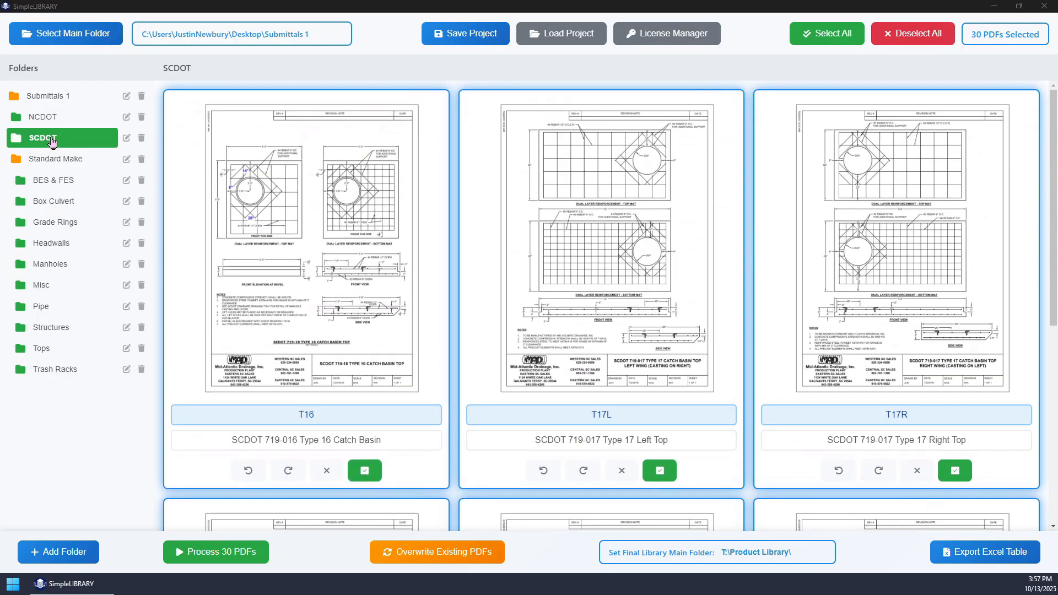
{"action": "scroll", "coordinate": [605, 343], "scroll_direction": "down", "scroll_amount": 6}
{"action": "scroll", "coordinate": [605, 343], "scroll_direction": "down", "scroll_amount": 1}
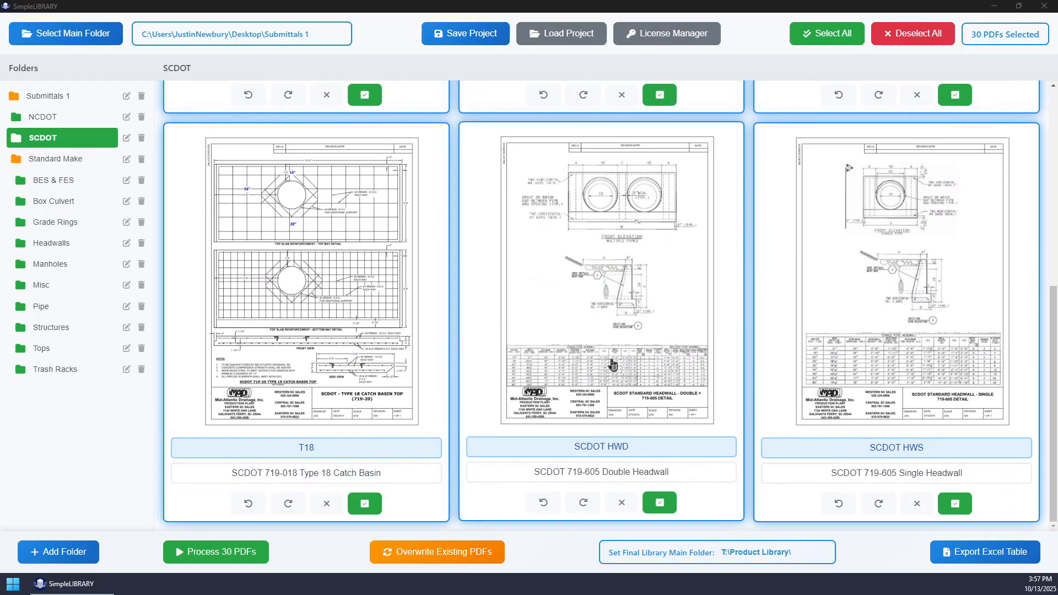
{"action": "left_click", "coordinate": [54, 181]}
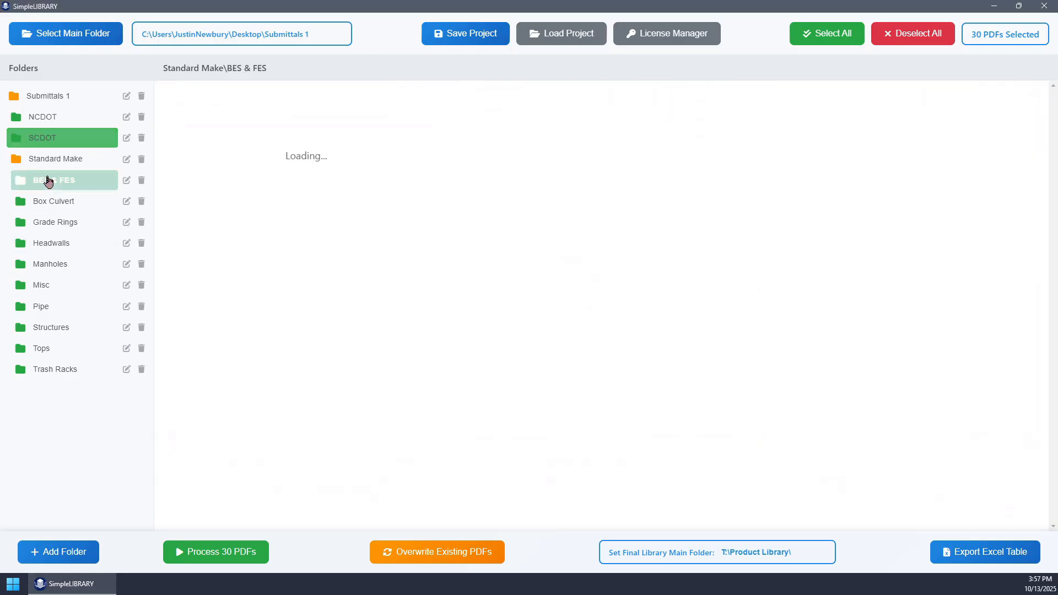
{"action": "left_click", "coordinate": [55, 222]}
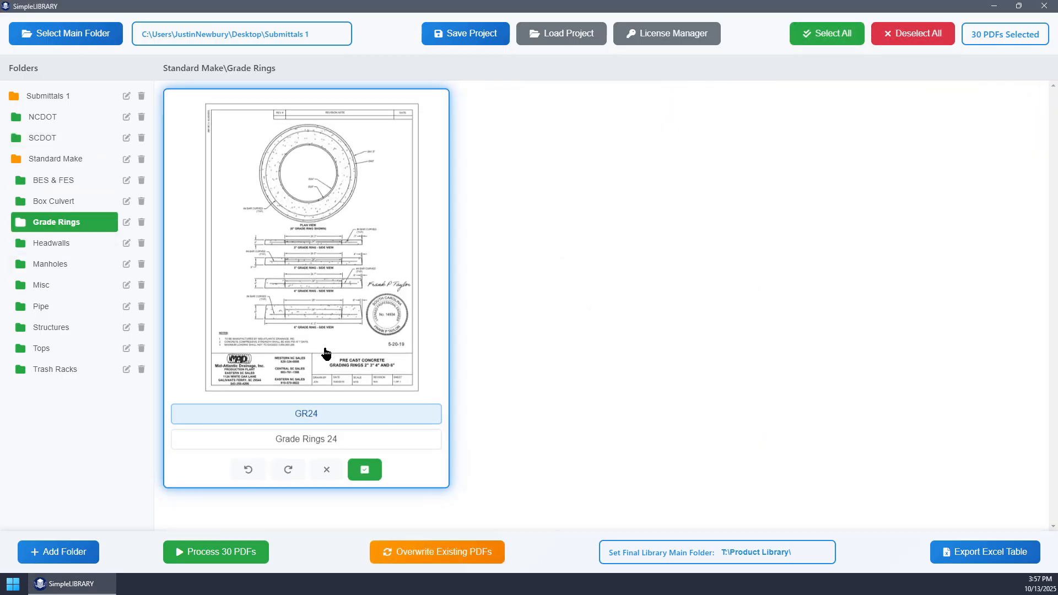
{"action": "left_click", "coordinate": [43, 246]}
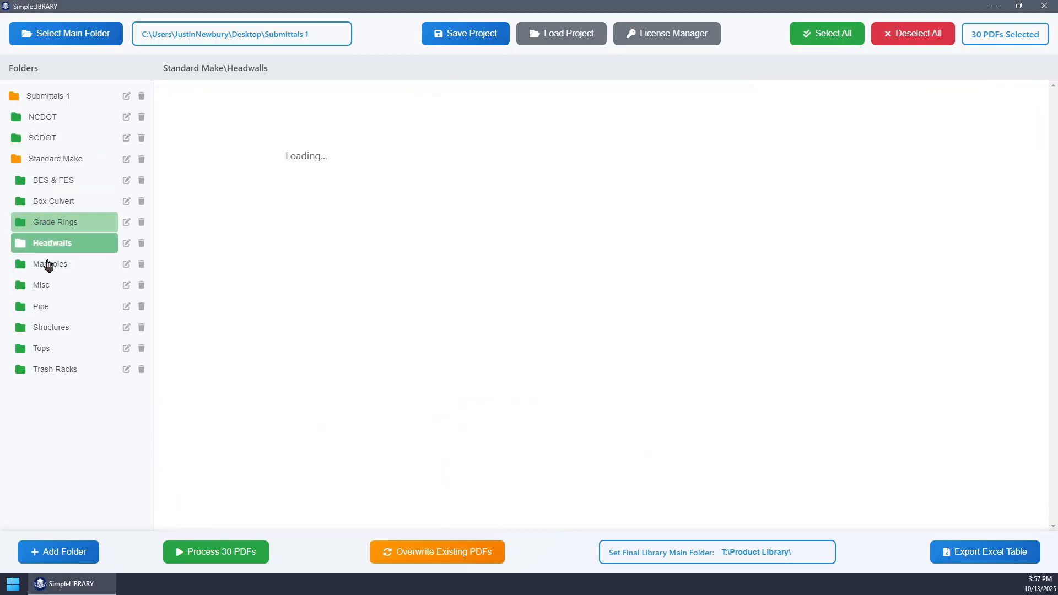
{"action": "left_click", "coordinate": [51, 265]}
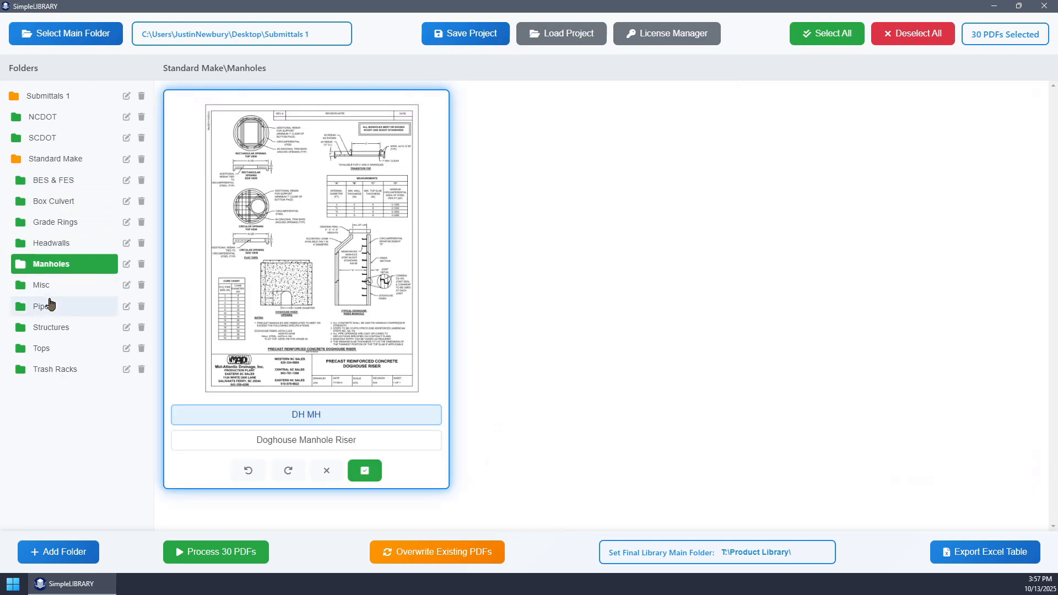
{"action": "left_click", "coordinate": [52, 329]}
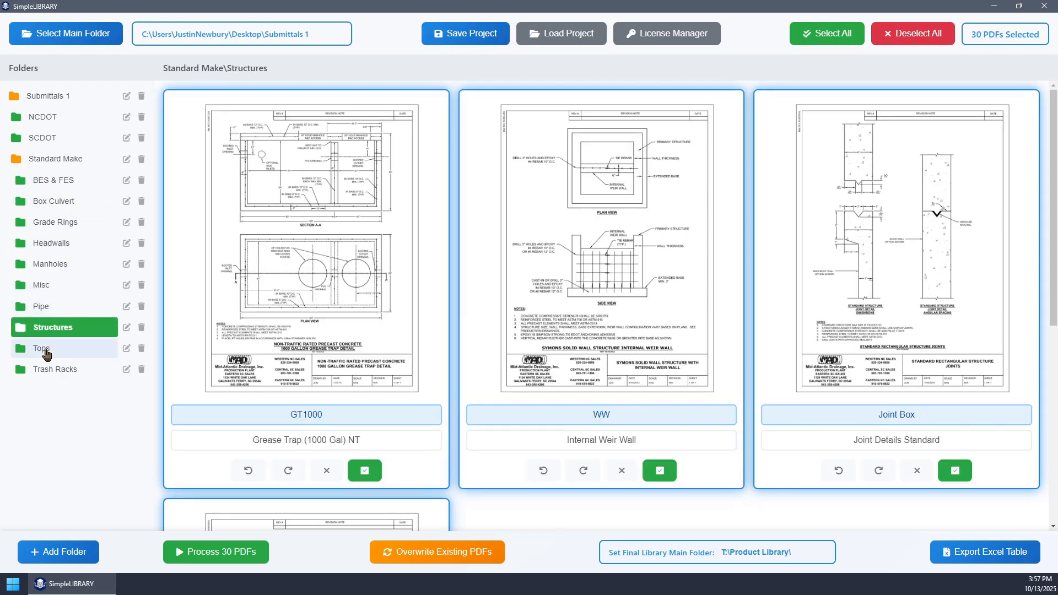
{"action": "left_click", "coordinate": [44, 350]}
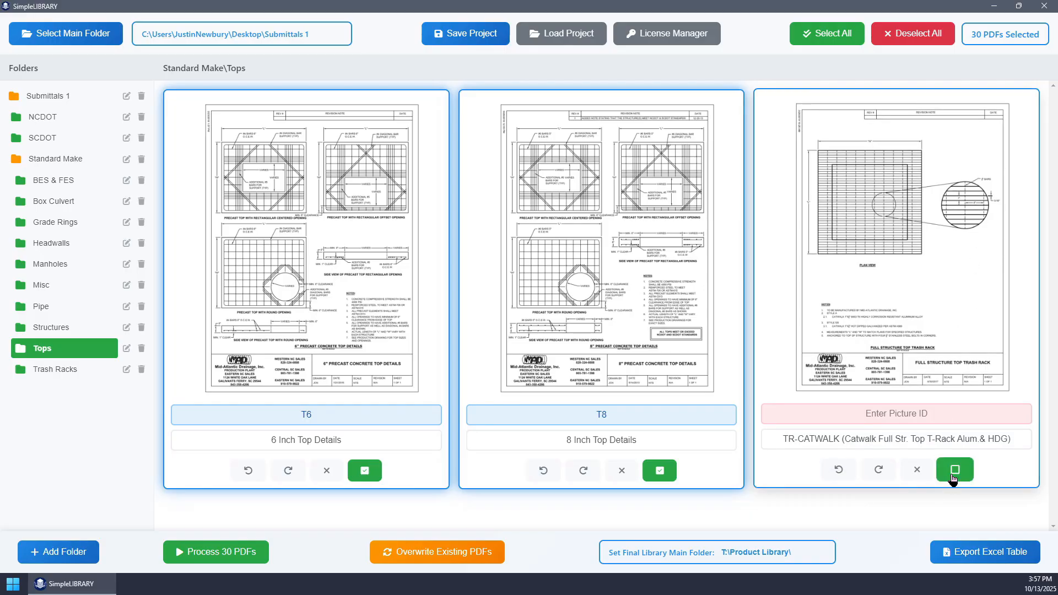
{"action": "left_click", "coordinate": [44, 369]}
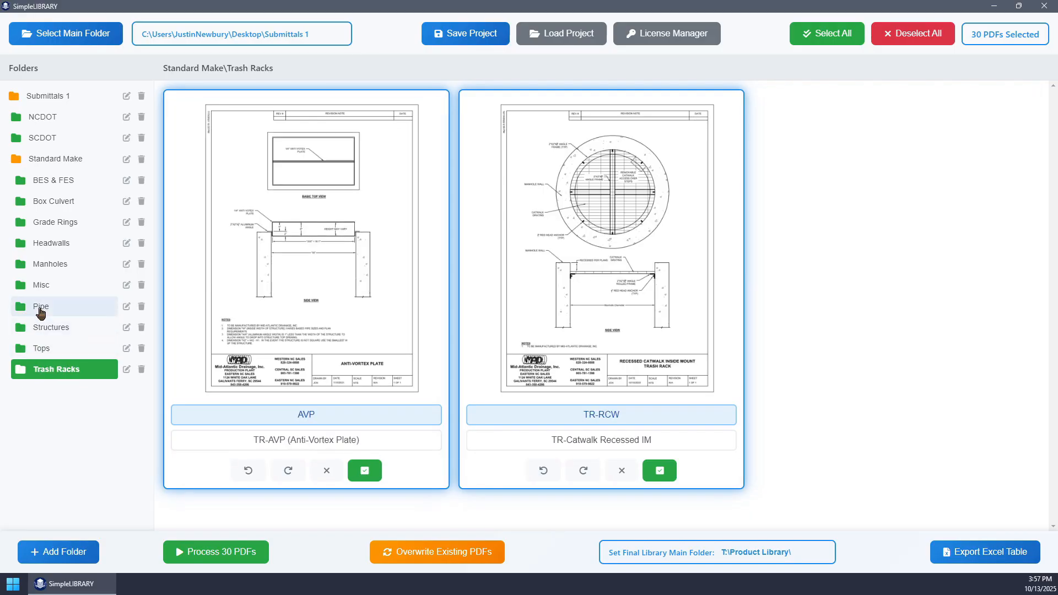
- Clear the Picture ID of the RCP T&G Class V 12, 18 Inch (10-7-14) PDF in the Pipe folder
{"action": "left_click", "coordinate": [41, 309]}
{"action": "left_click_drag", "start_coordinate": [629, 411], "coordinate": [525, 401]}
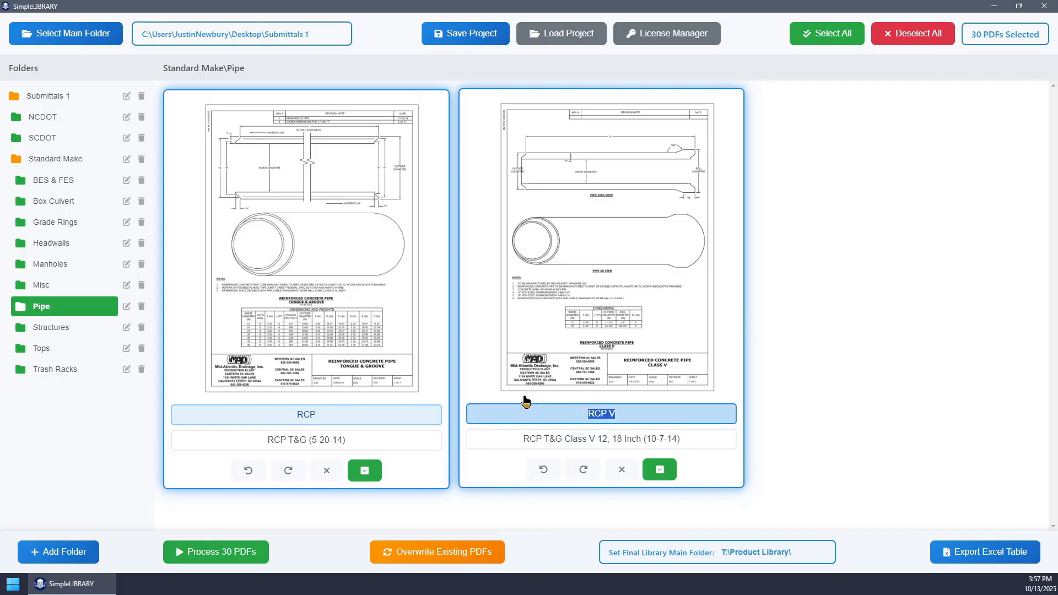
{"action": "key", "text": "BackSpace"}
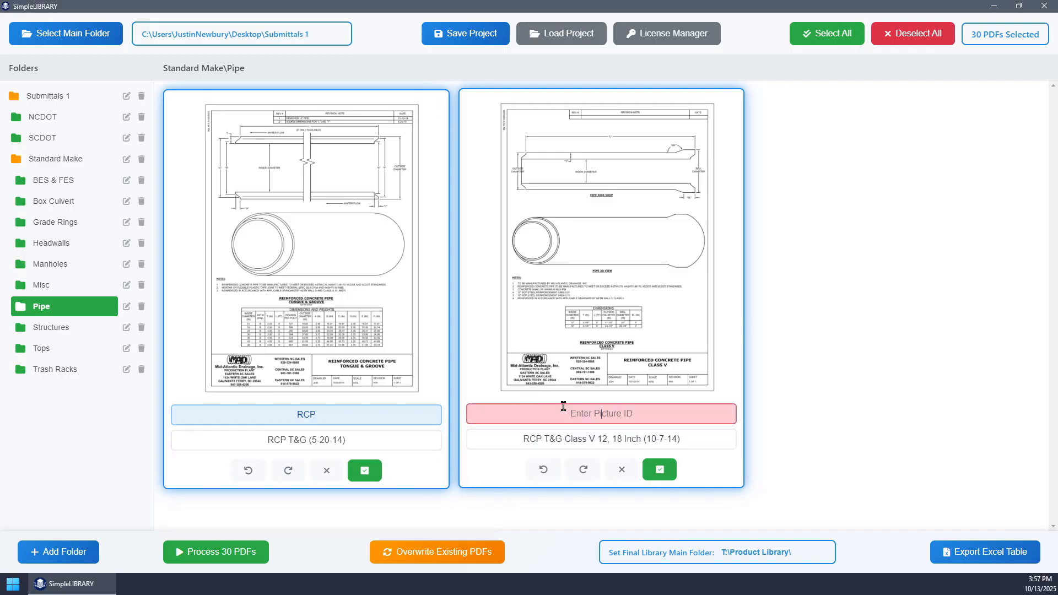
{"action": "left_click", "coordinate": [483, 366]}
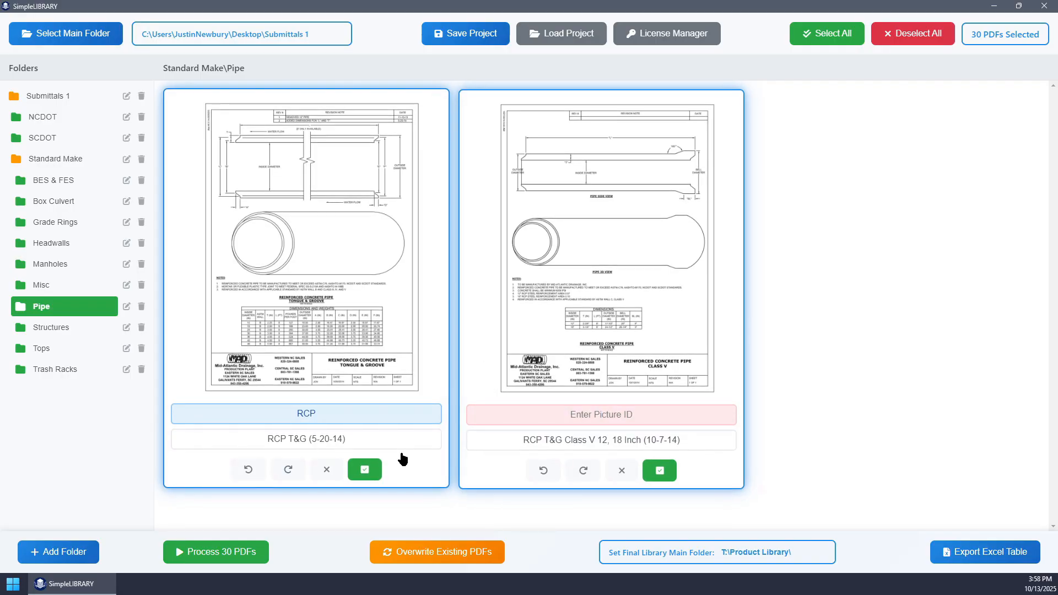
- Open the BES & FES folder and save the project as Library Export 10-13-25, overwriting the existing project file
{"action": "left_click", "coordinate": [54, 266]}
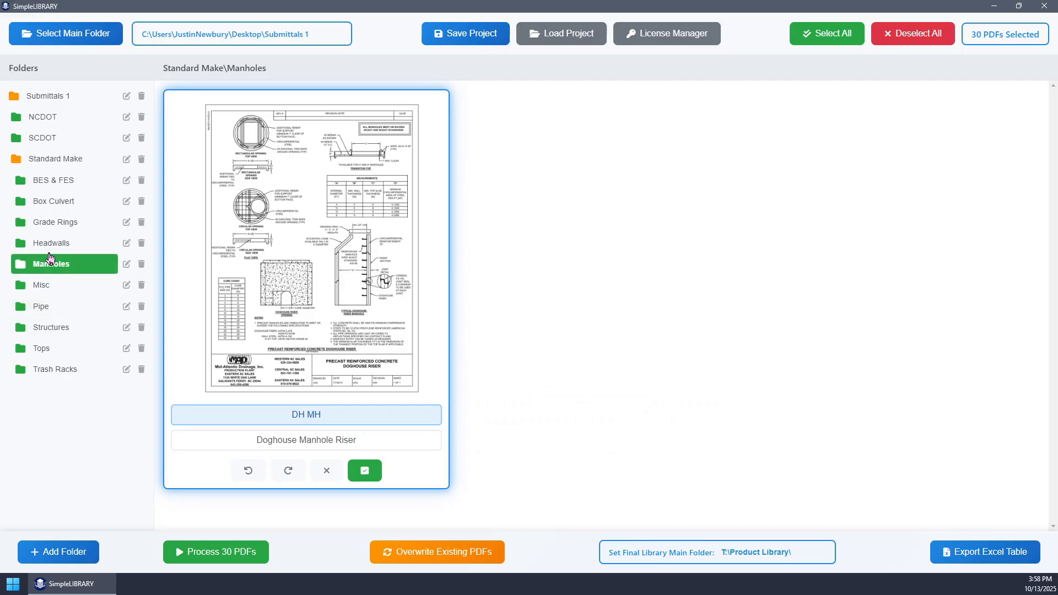
{"action": "left_click", "coordinate": [51, 243]}
{"action": "left_click", "coordinate": [54, 180]}
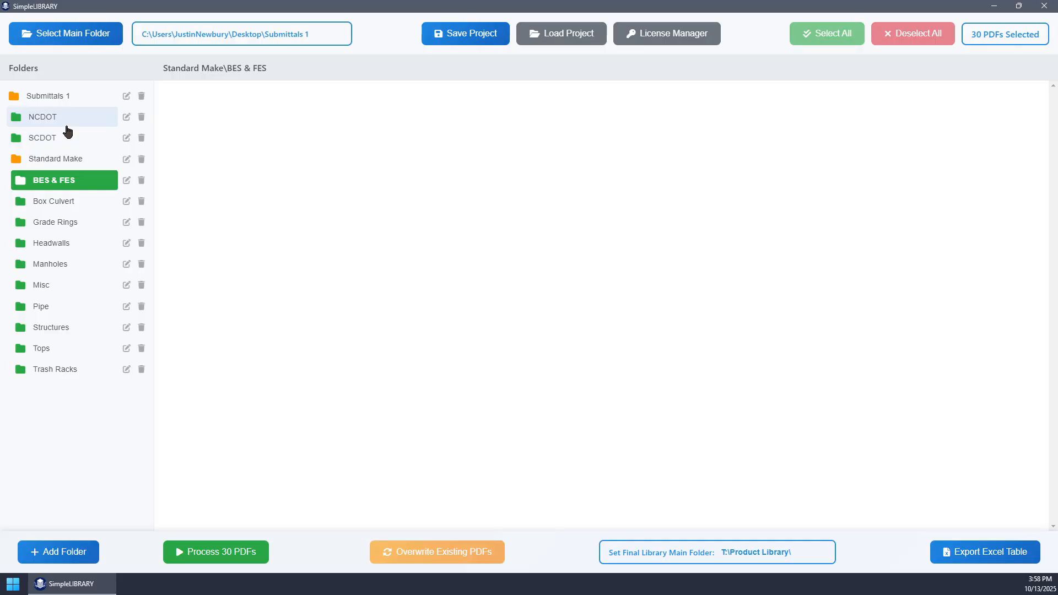
{"action": "left_click", "coordinate": [477, 37]}
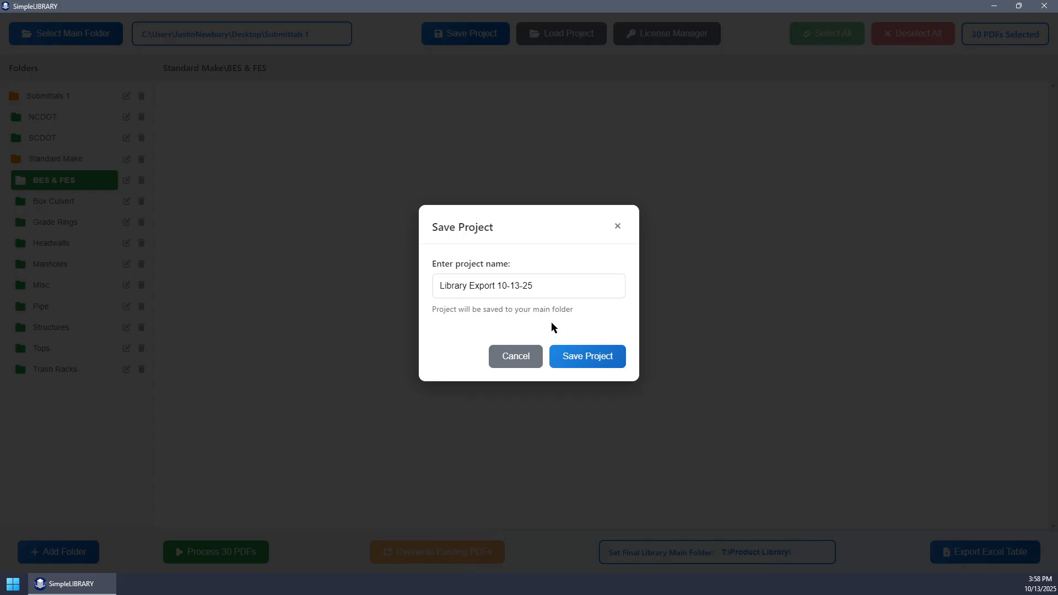
{"action": "left_click", "coordinate": [594, 360]}
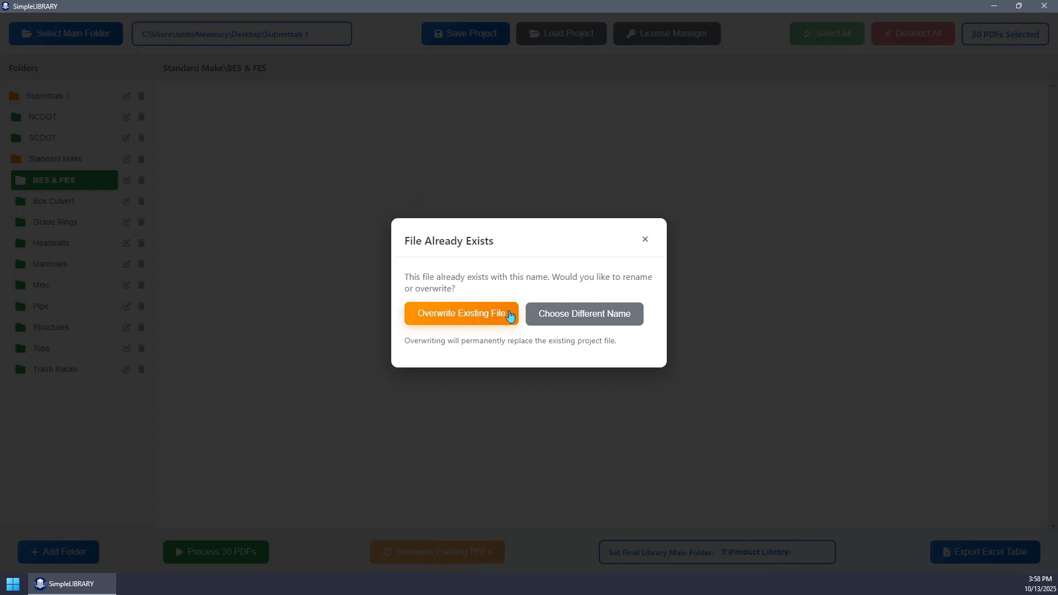
{"action": "left_click", "coordinate": [472, 319]}
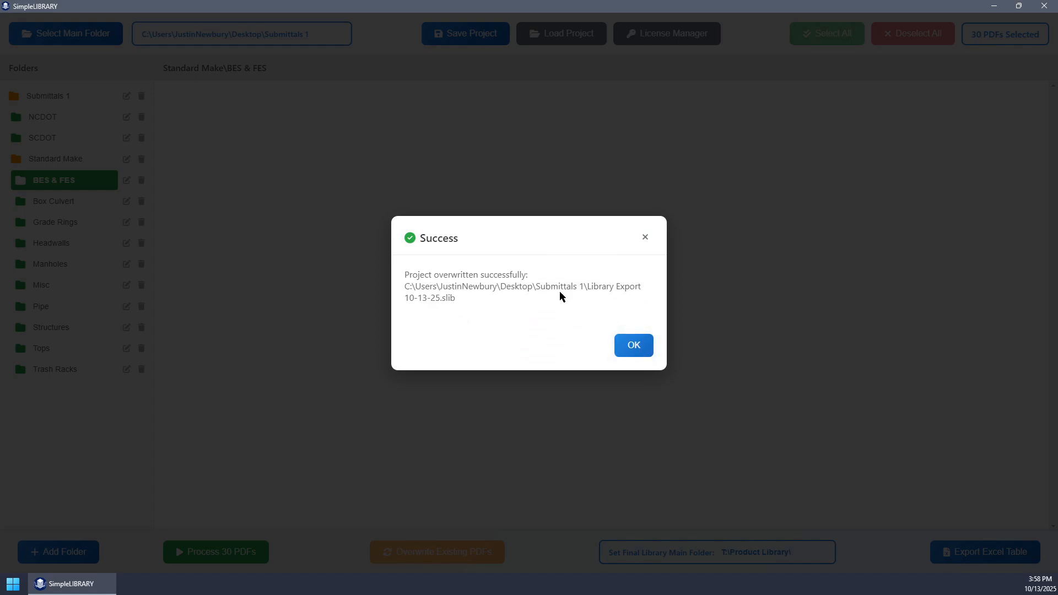
{"action": "left_click", "coordinate": [634, 345]}
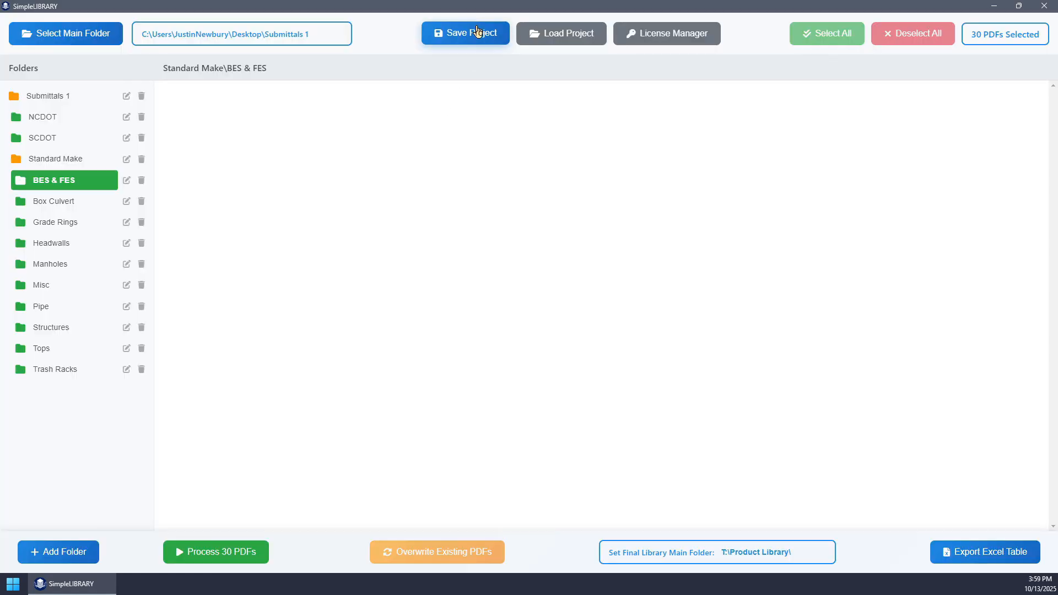
- Load the Library Export 10-13-25.slib project from the Submittals 1 folder
{"action": "left_click", "coordinate": [579, 35]}
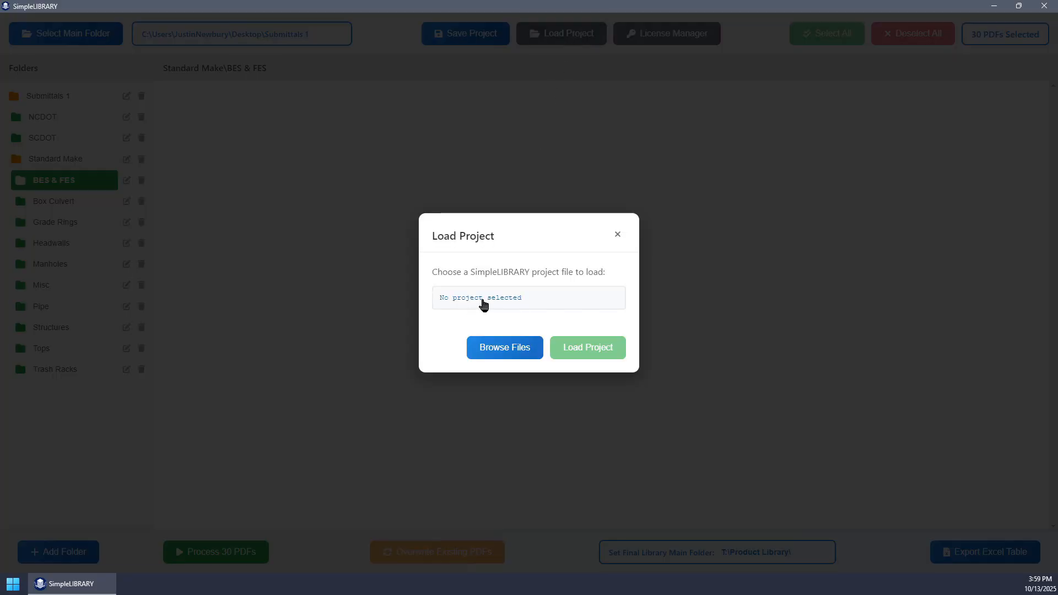
{"action": "left_click", "coordinate": [505, 348]}
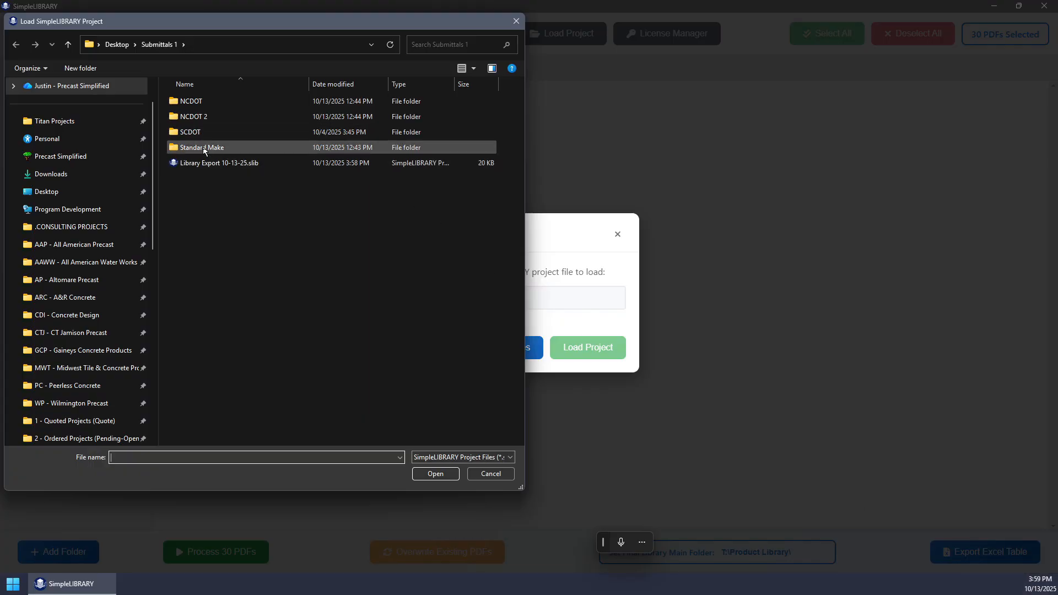
{"action": "left_click", "coordinate": [215, 163]}
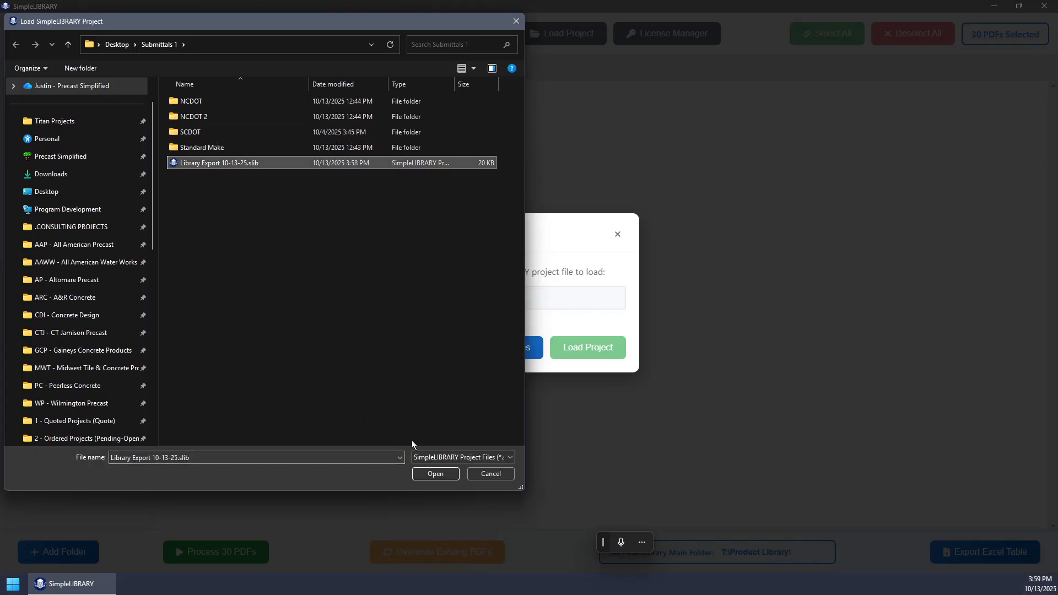
{"action": "key", "text": "Return"}
{"action": "left_click", "coordinate": [614, 356]}
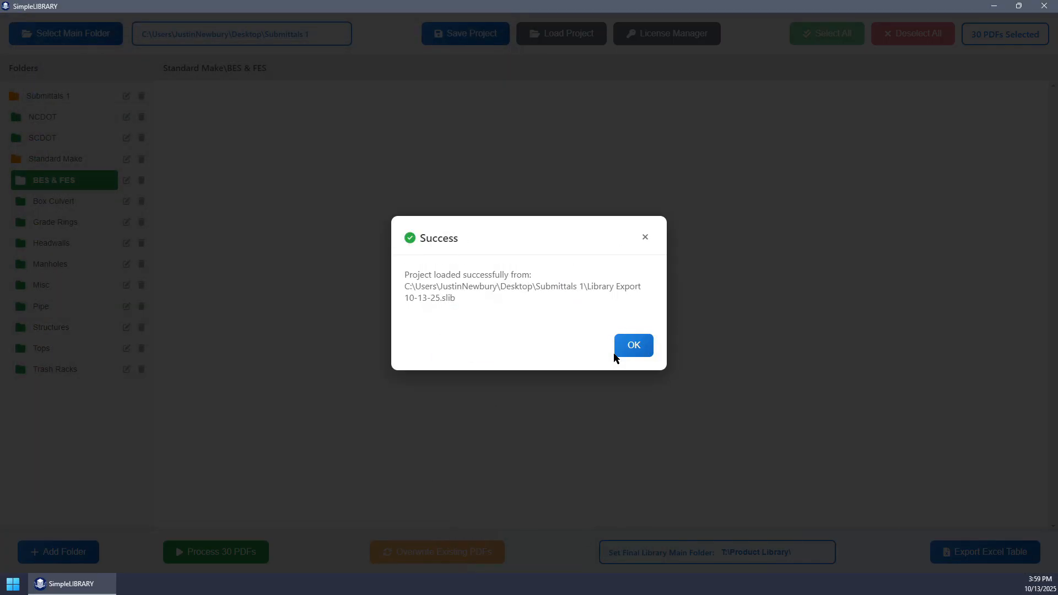
{"action": "left_click", "coordinate": [615, 355]}
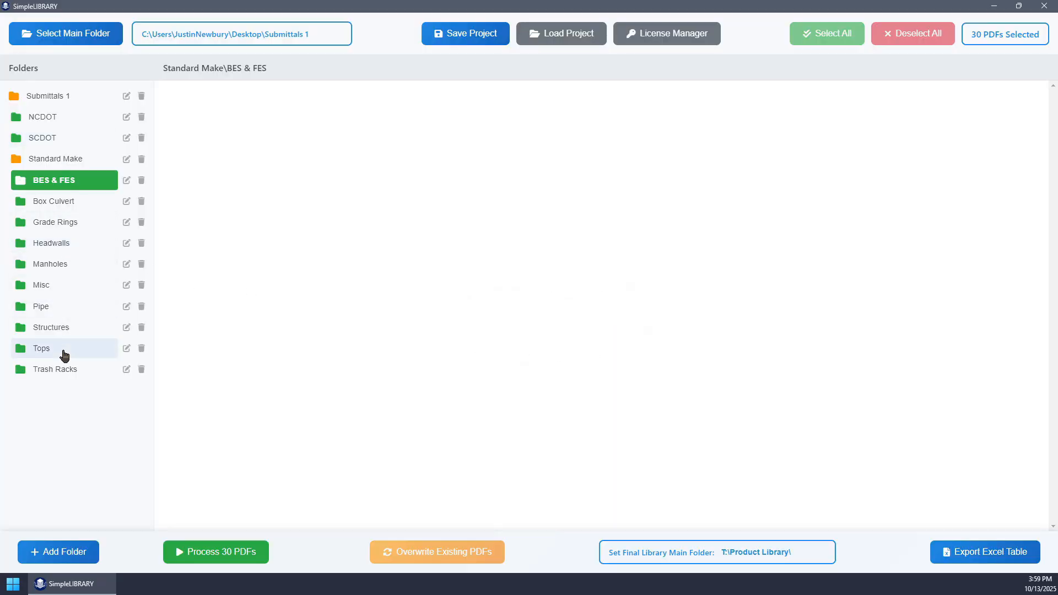
- Examine the loaded drawings and Picture IDs in the Box Culvert, Grade Rings, NCDOT and SCDOT folders
{"action": "left_click", "coordinate": [54, 203]}
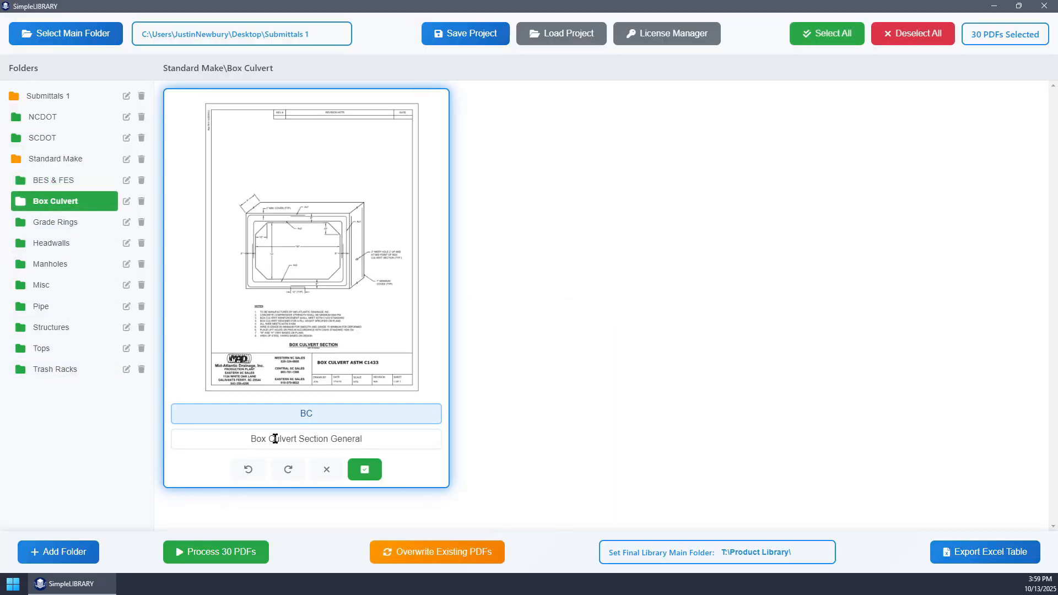
{"action": "left_click", "coordinate": [52, 224]}
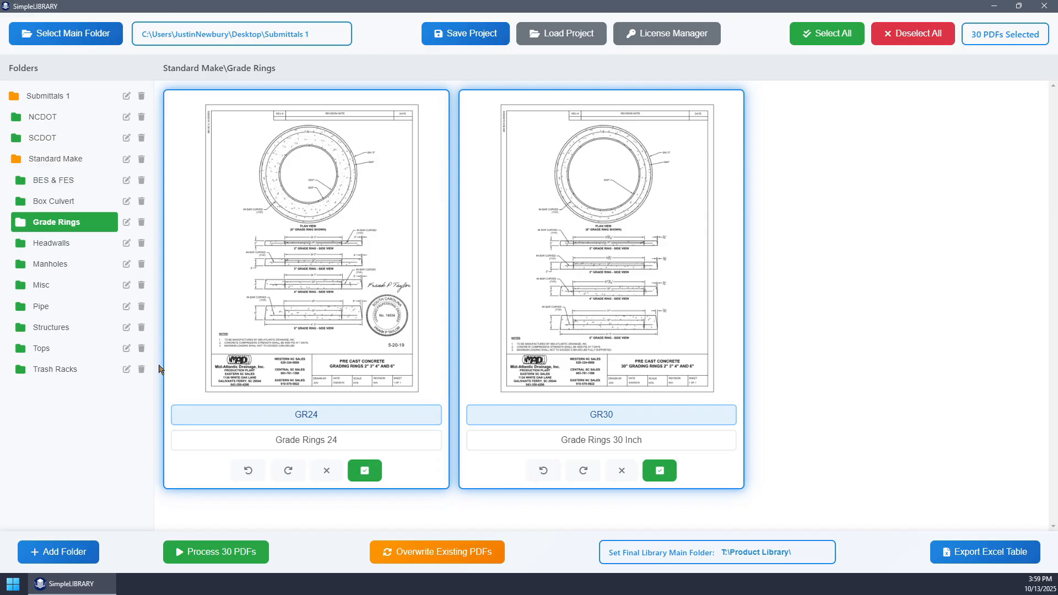
{"action": "left_click", "coordinate": [38, 115]}
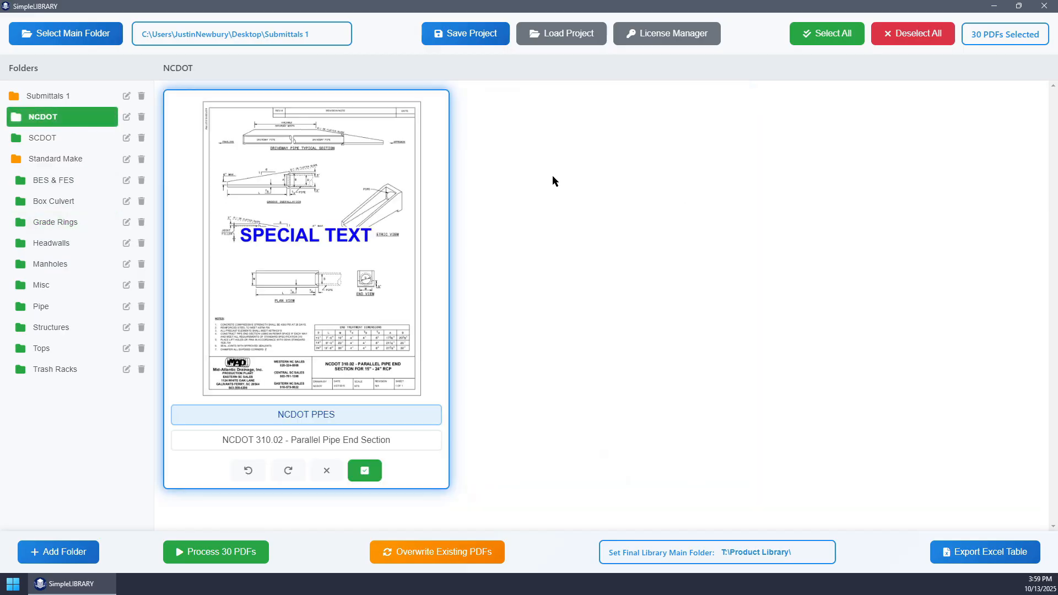
{"action": "left_click", "coordinate": [42, 139]}
{"action": "scroll", "coordinate": [639, 353], "scroll_direction": "down", "scroll_amount": 5}
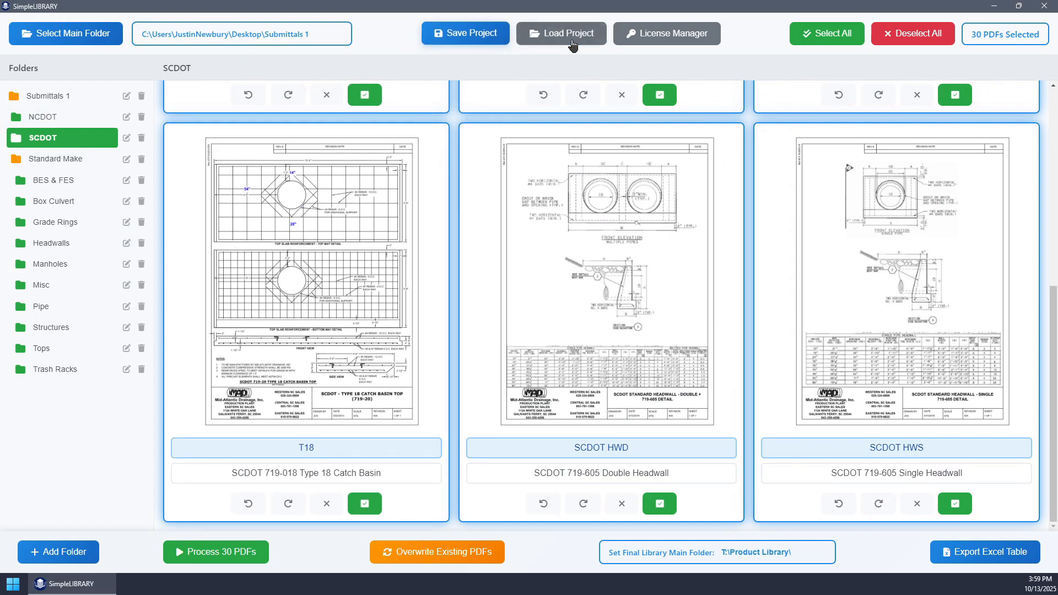
- Try to process the selected PDFs and set the missing Picture ID of RCP T&G Class V 12, 18 Inch (10-7-14) in Pipe to RCP V
{"action": "left_click", "coordinate": [236, 558]}
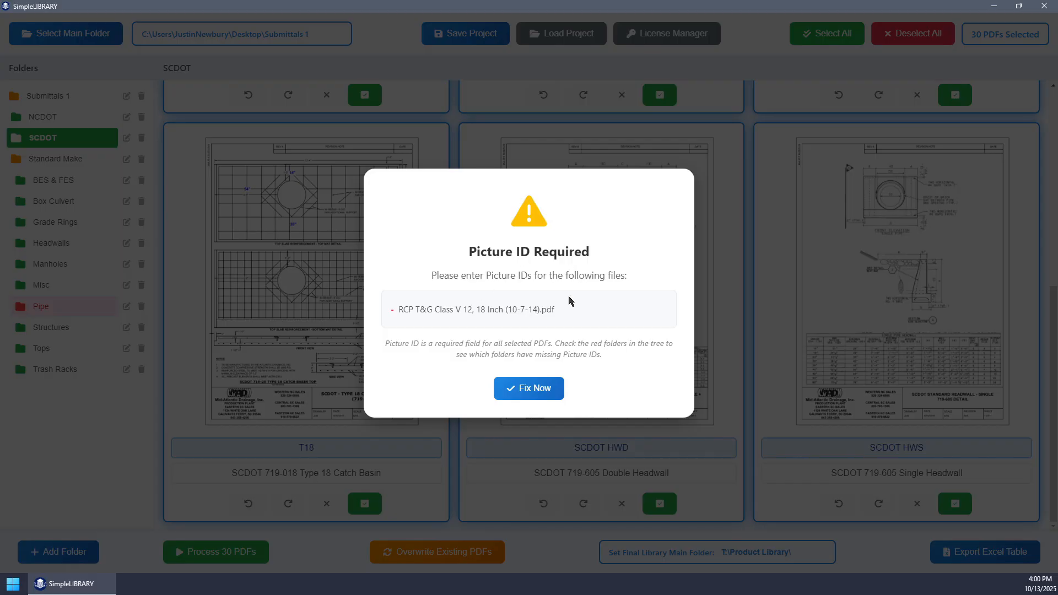
{"action": "left_click", "coordinate": [533, 390]}
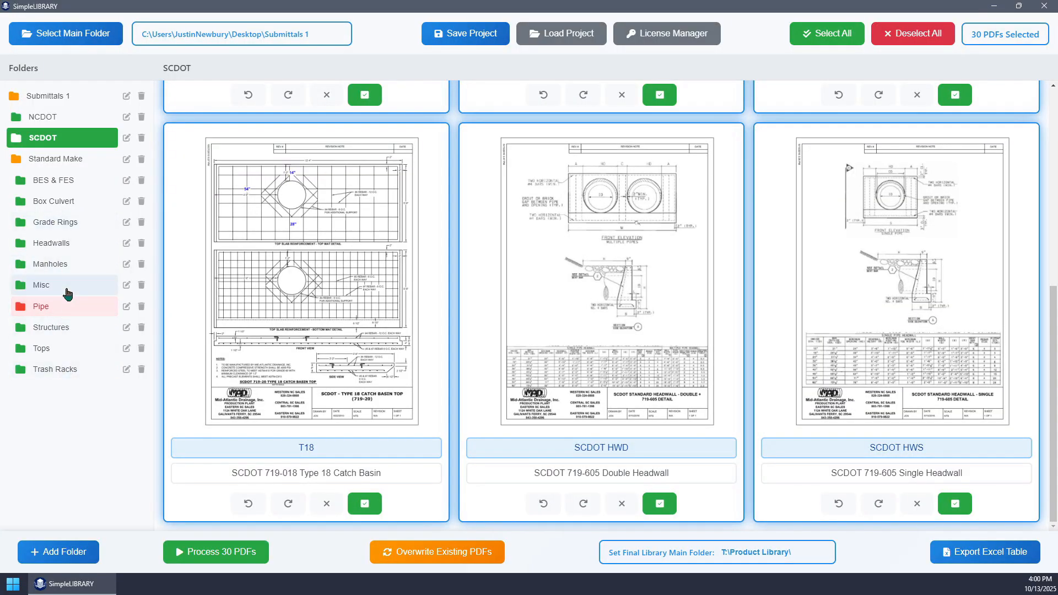
{"action": "left_click", "coordinate": [45, 309]}
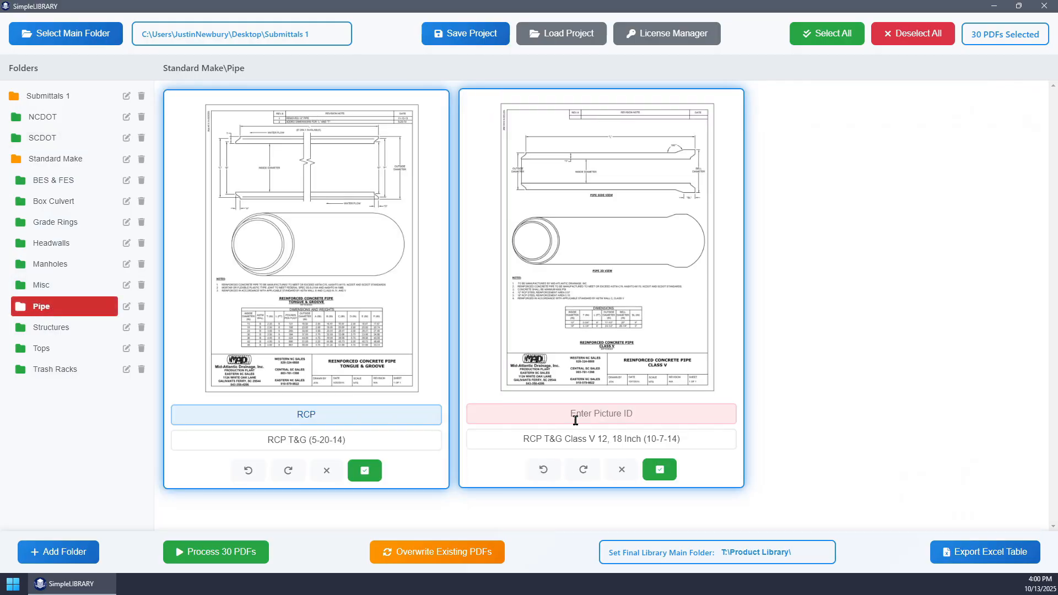
{"action": "left_click", "coordinate": [598, 414]}
{"action": "type", "text": "RCP V"}
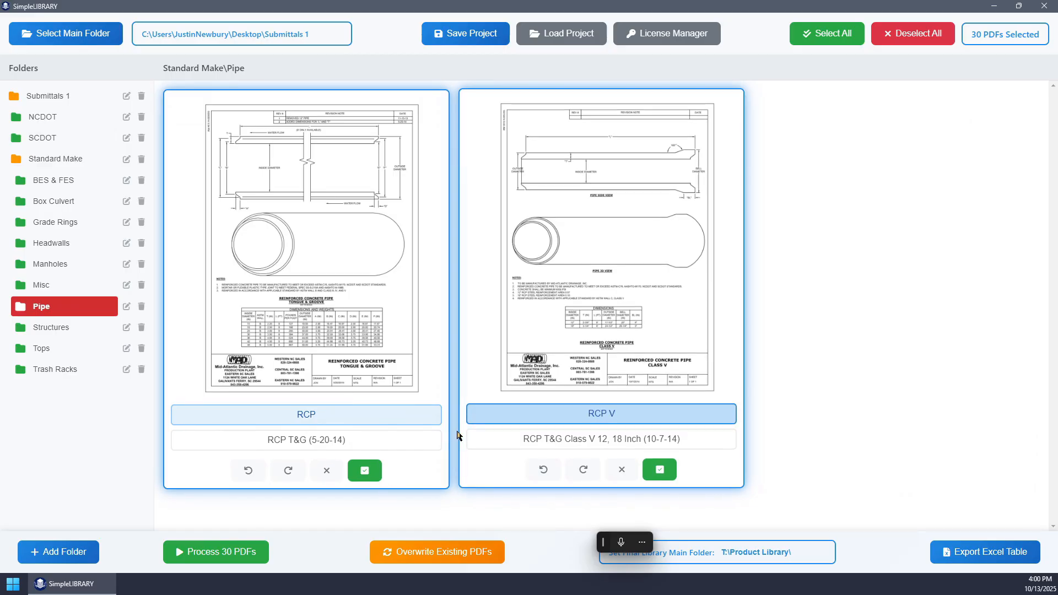
{"action": "left_click", "coordinate": [388, 417]}
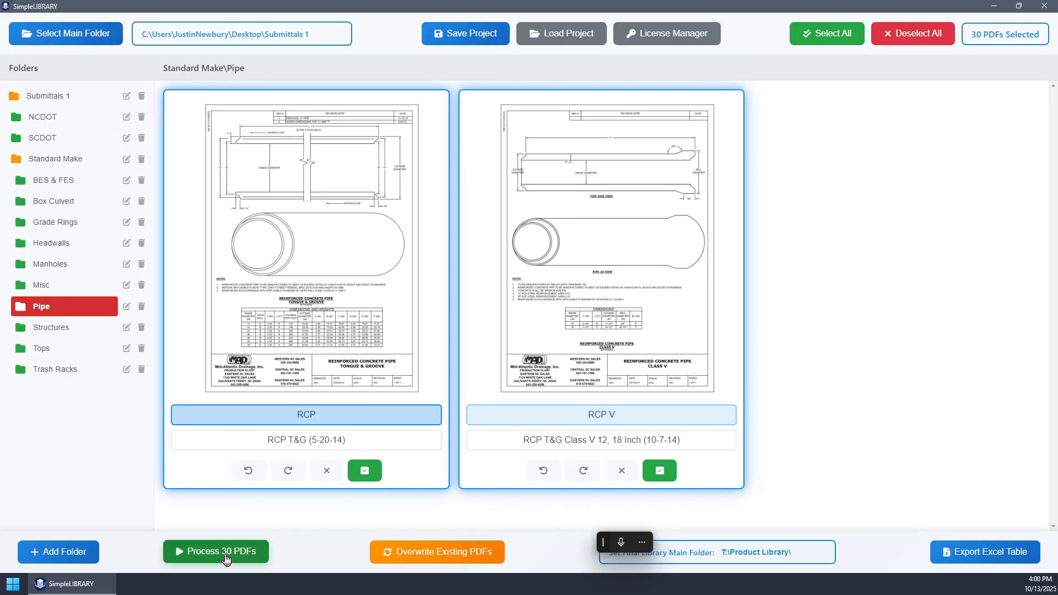
- Process the 30 selected PDFs into a new export folder named Final Test on the Desktop
{"action": "left_click", "coordinate": [225, 551]}
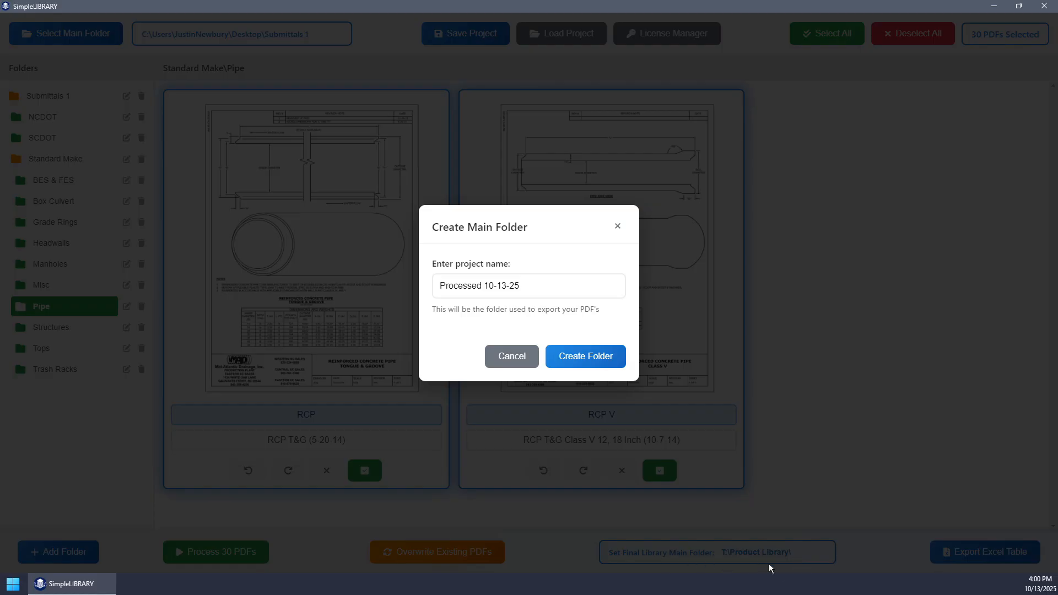
{"action": "type", "text": "Final Test"}
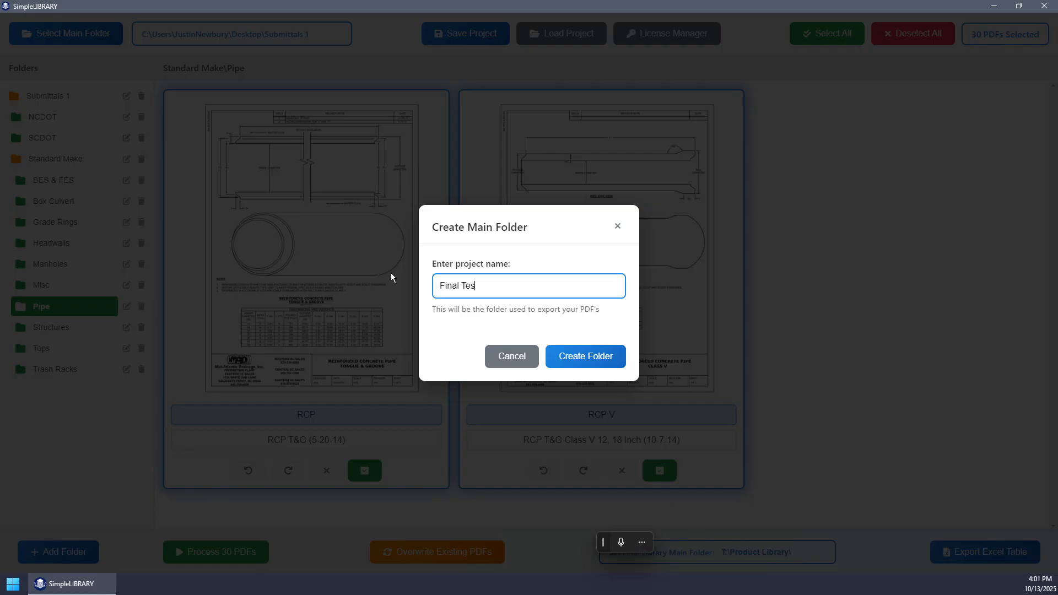
{"action": "left_click", "coordinate": [586, 356]}
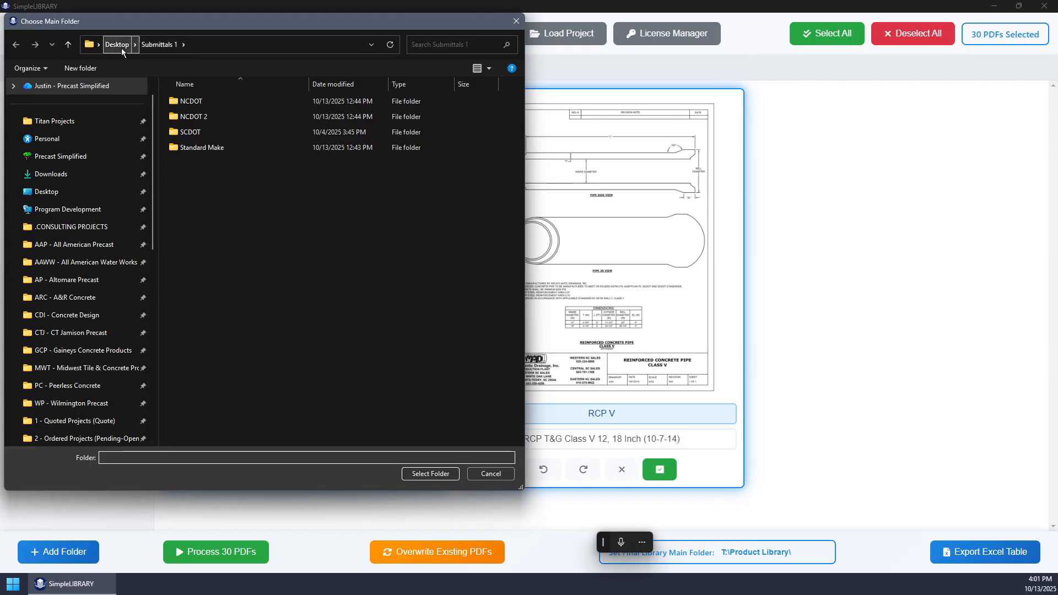
{"action": "left_click", "coordinate": [117, 45]}
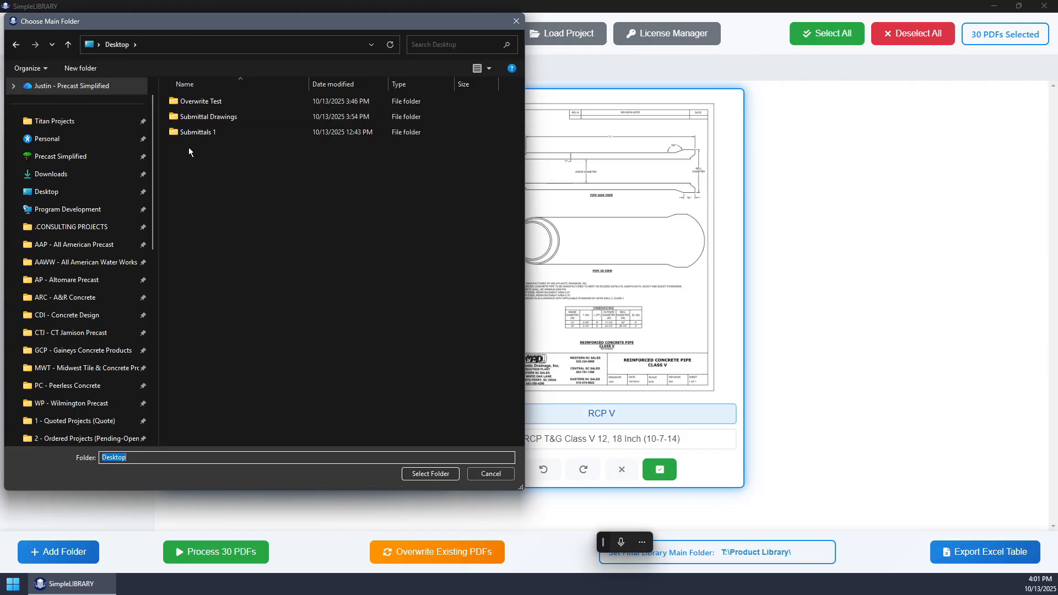
{"action": "left_click", "coordinate": [425, 474]}
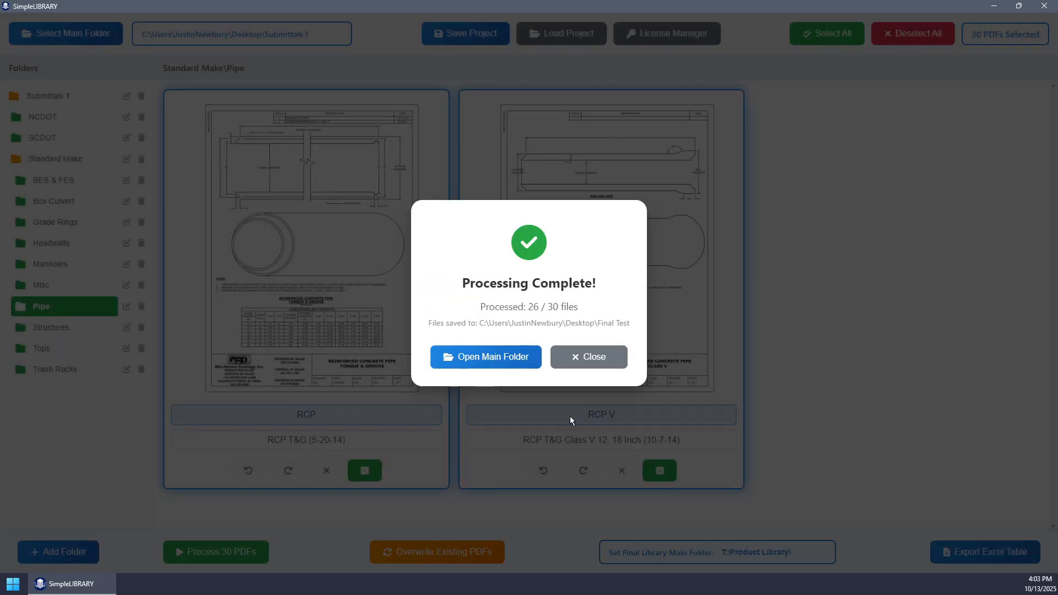
- Open the exported Final Test folder and preview the JPG and PDF drawings in its NCDOT folder
{"action": "left_click", "coordinate": [491, 358]}
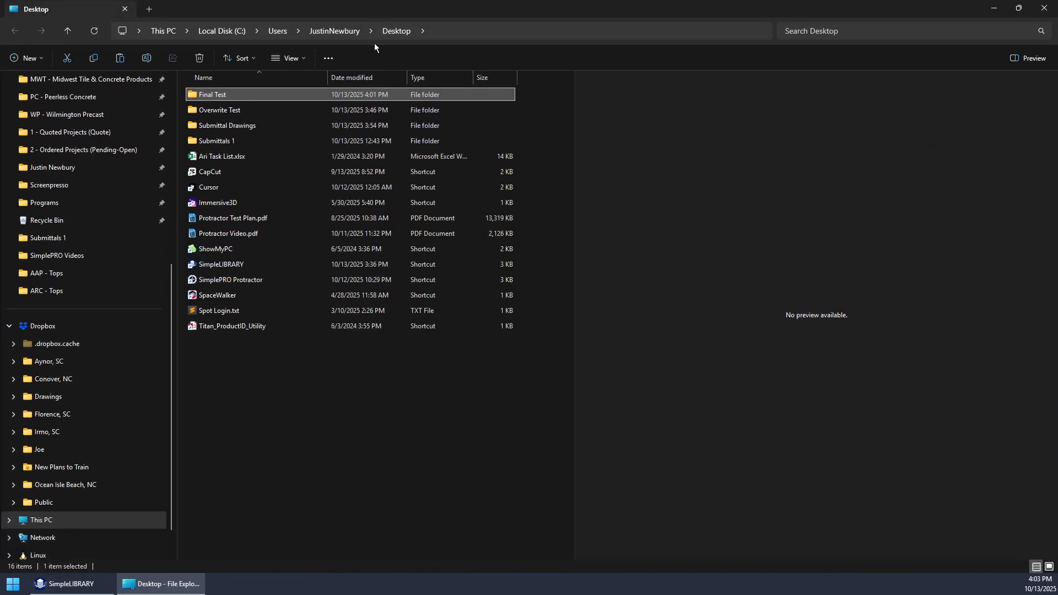
{"action": "double_click", "coordinate": [200, 95]}
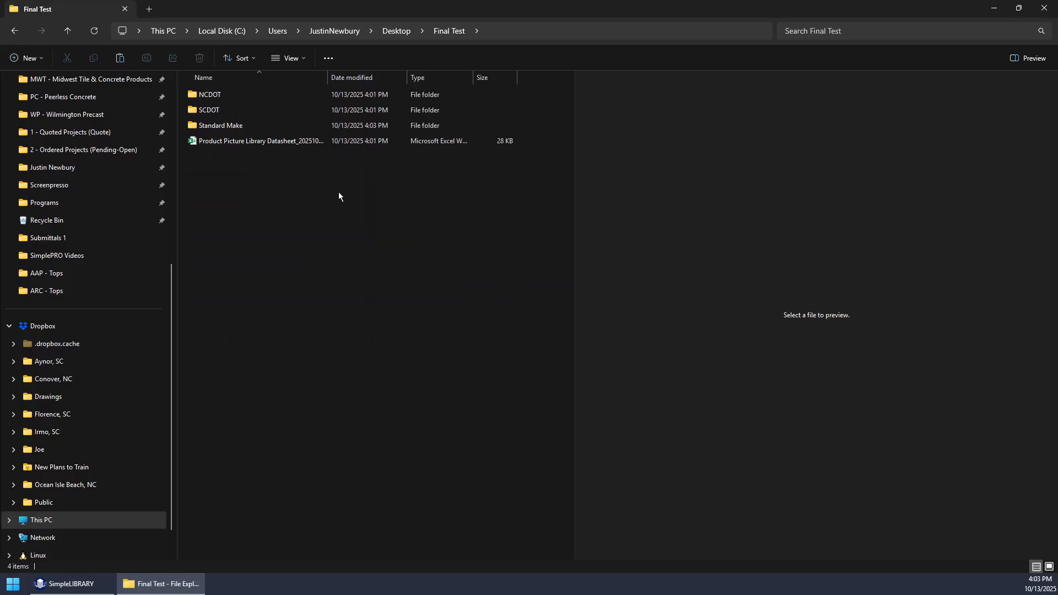
{"action": "double_click", "coordinate": [208, 95]}
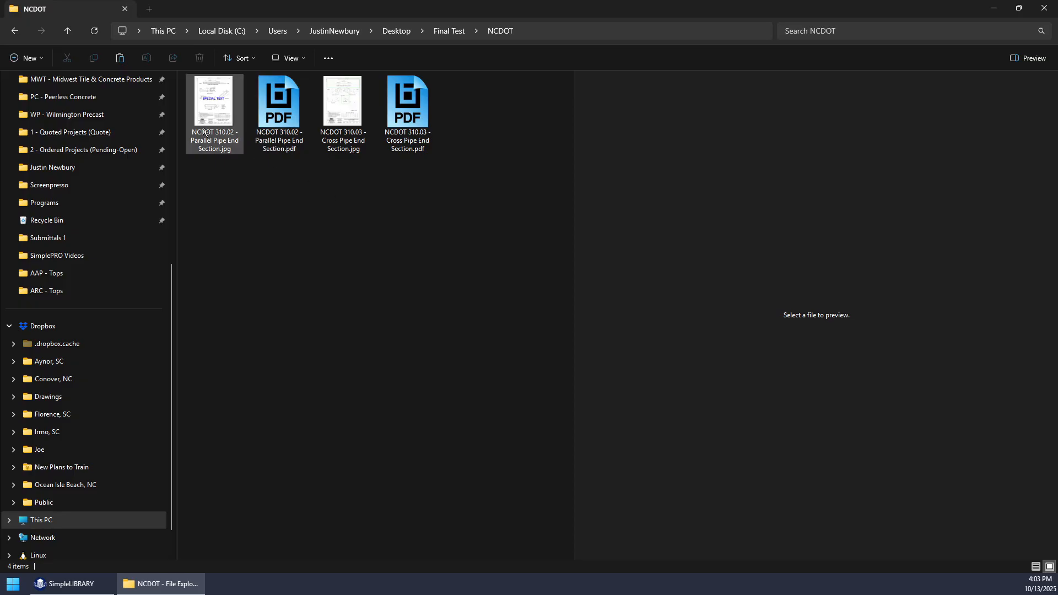
{"action": "left_click", "coordinate": [207, 117]}
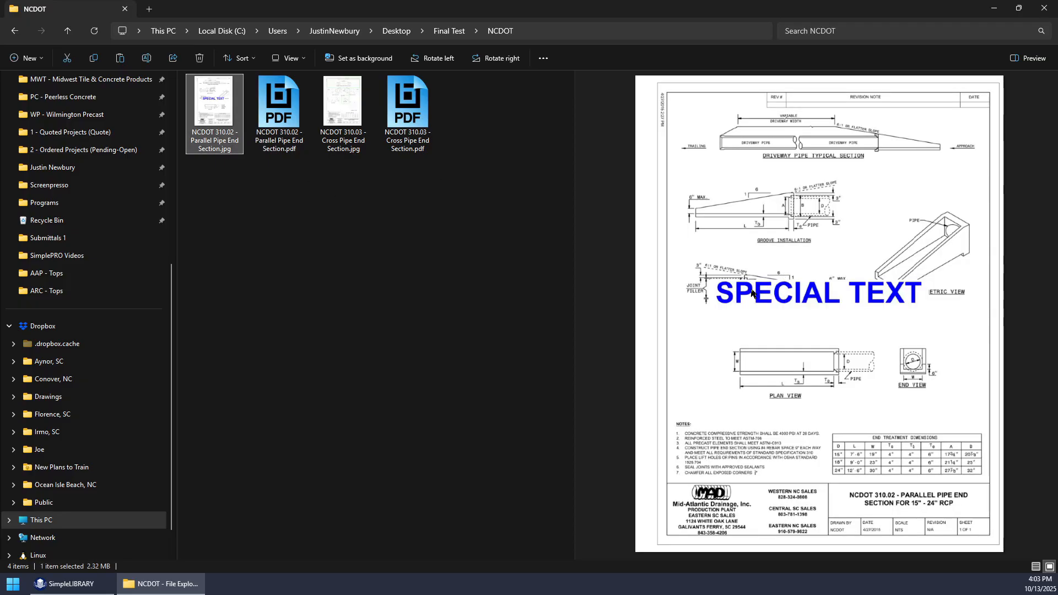
{"action": "key", "text": "Right"}
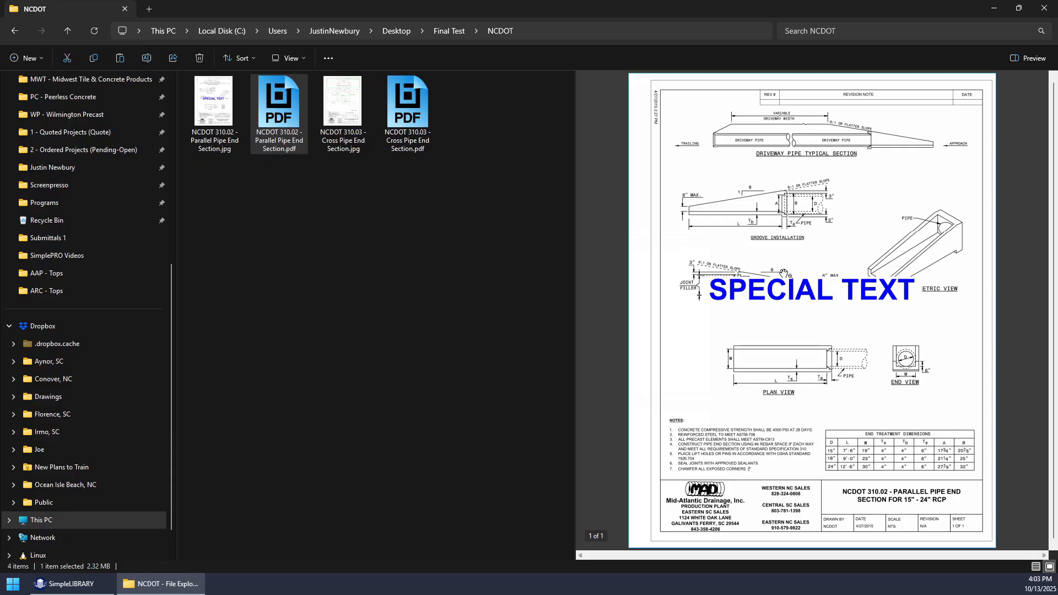
{"action": "left_click", "coordinate": [341, 116]}
{"action": "left_click", "coordinate": [224, 105]}
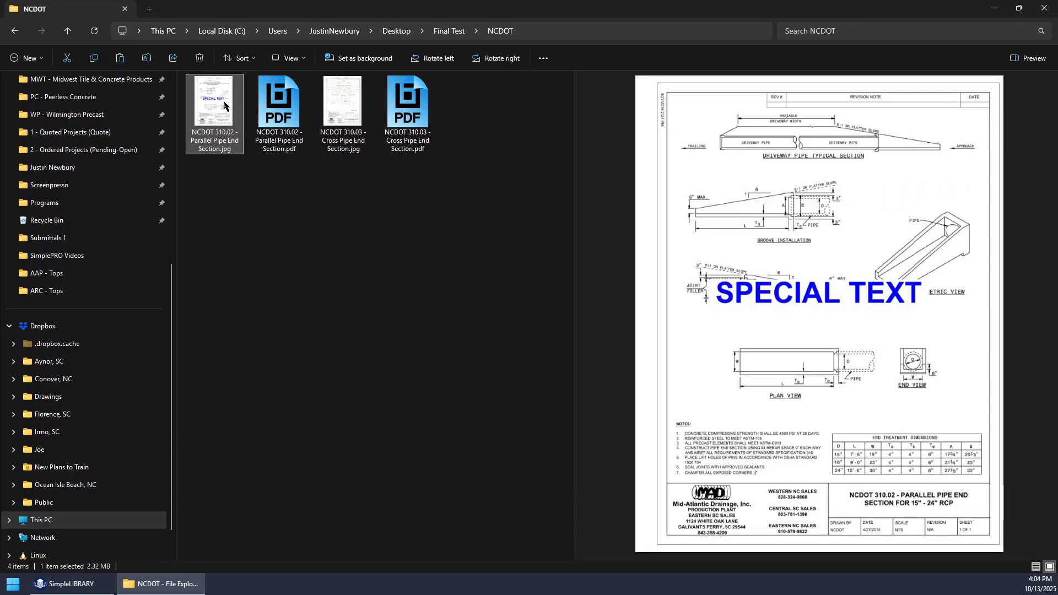
- Examine the exported SCDOT files and preview the Box Culvert Section General drawing in the Standard Make folder
{"action": "left_click", "coordinate": [448, 32]}
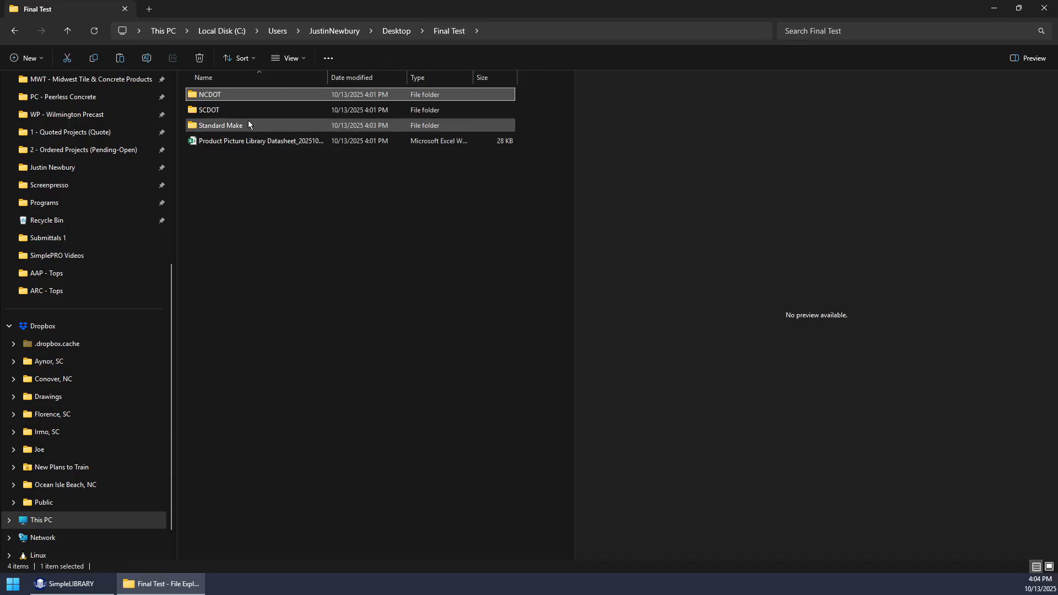
{"action": "double_click", "coordinate": [207, 111]}
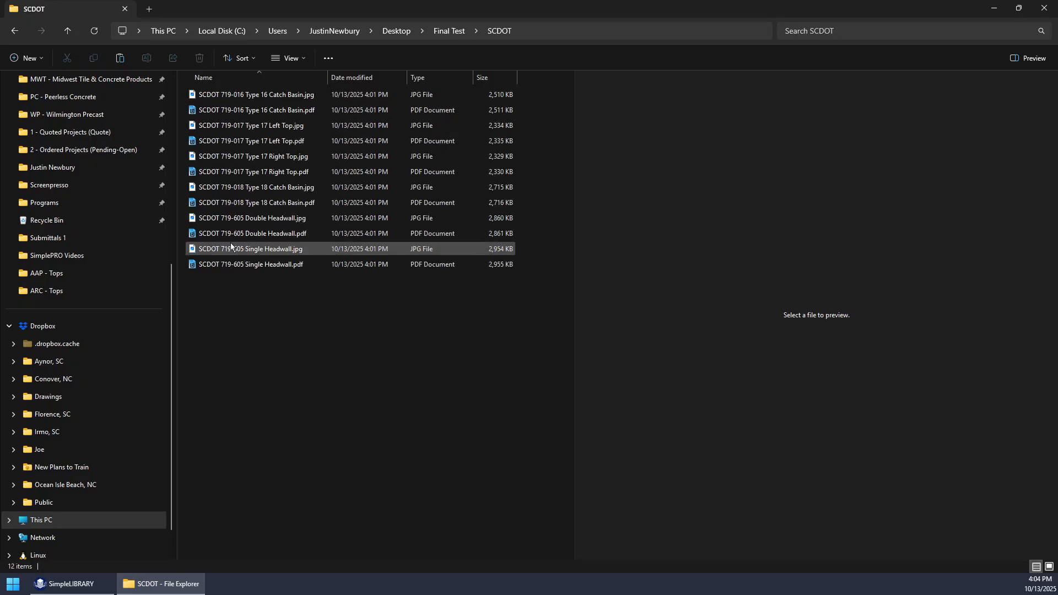
{"action": "left_click", "coordinate": [449, 31]}
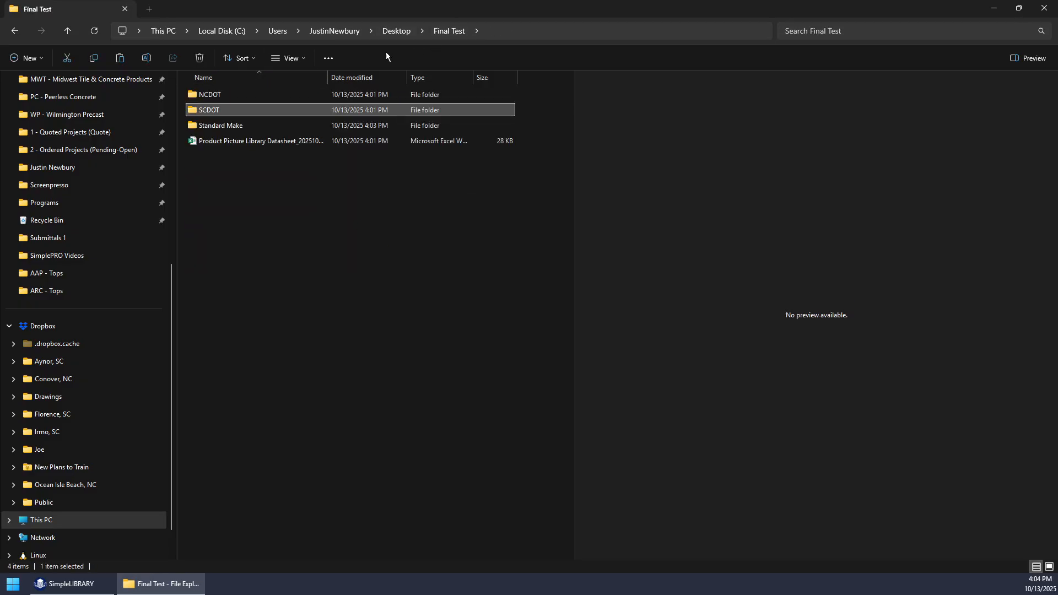
{"action": "double_click", "coordinate": [216, 125]}
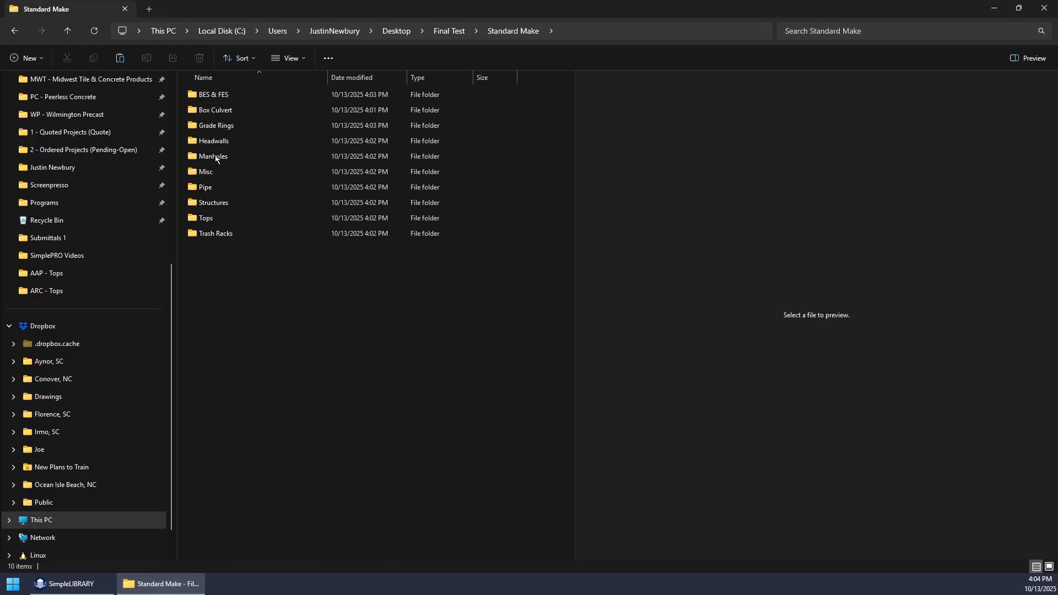
{"action": "double_click", "coordinate": [213, 113]}
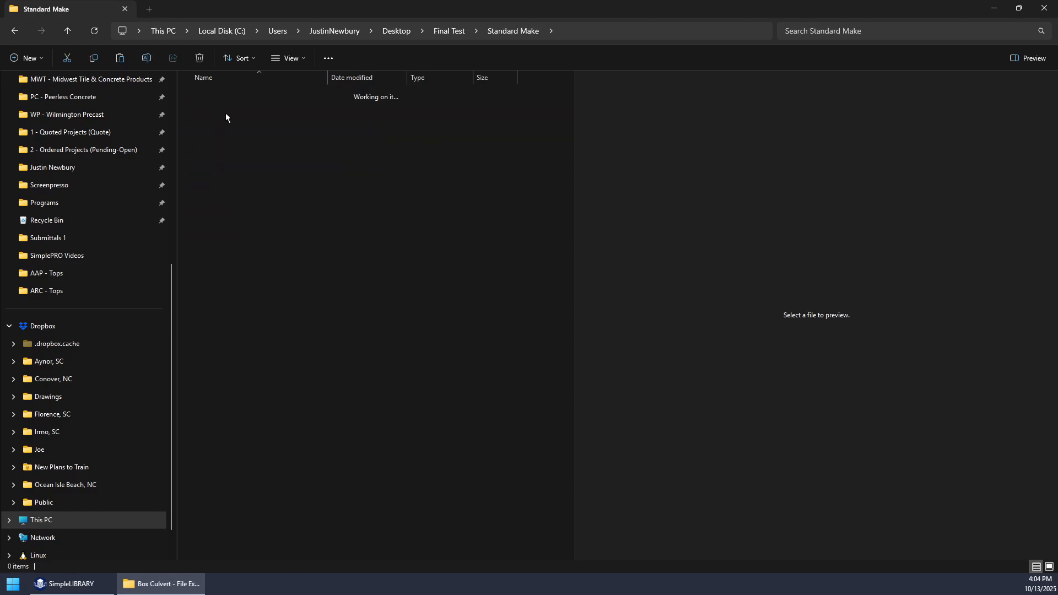
{"action": "left_click", "coordinate": [202, 116]}
{"action": "left_click", "coordinate": [272, 110]}
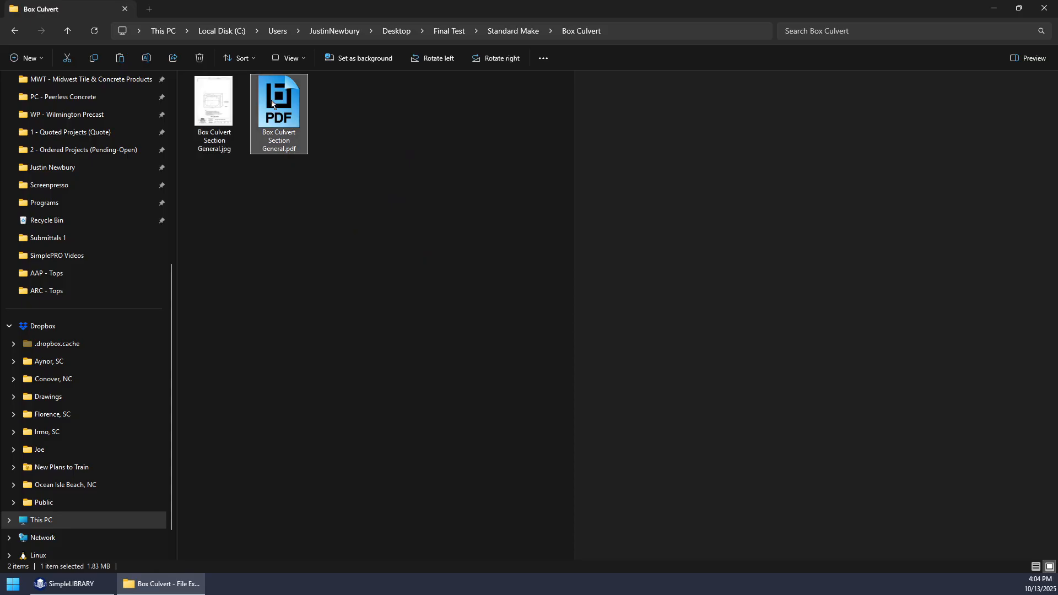
{"action": "left_click", "coordinate": [225, 104]}
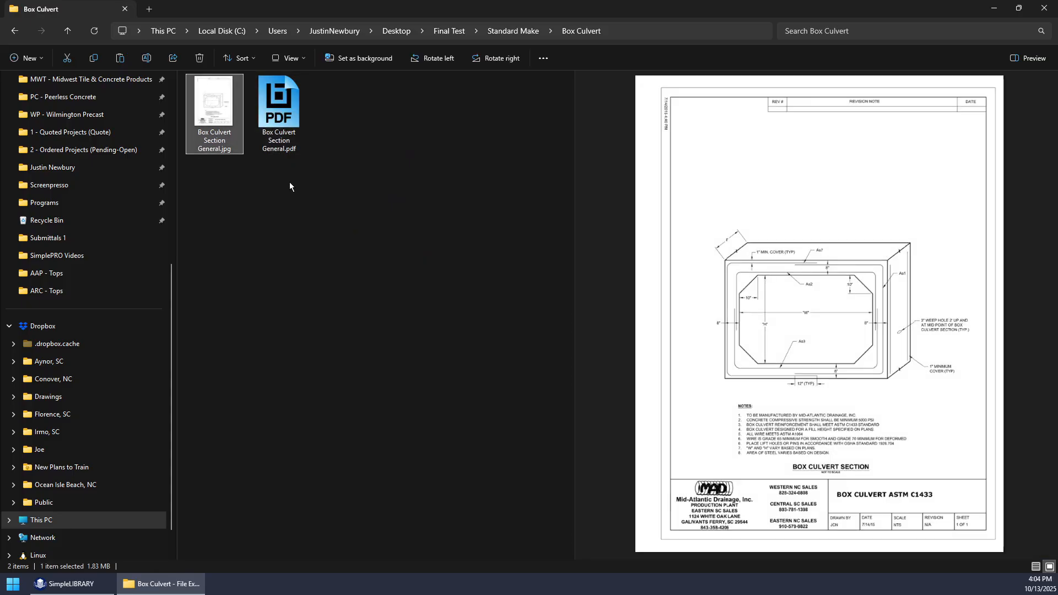
- Open the Product Picture Library Datasheet from Final Test in Excel and examine its PictureID and BMP file path columns
{"action": "left_click", "coordinate": [451, 32]}
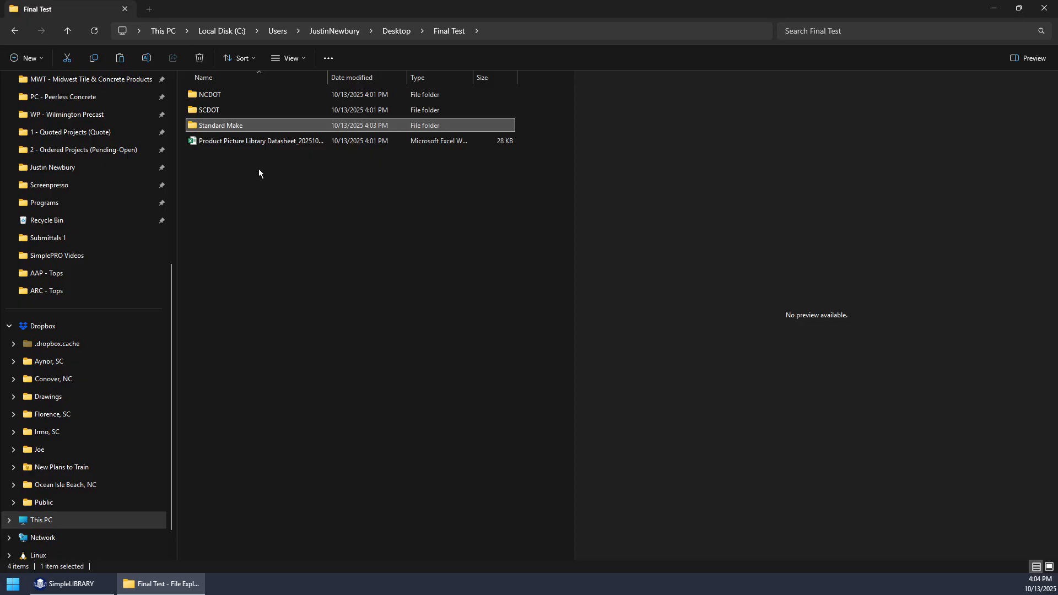
{"action": "left_click", "coordinate": [256, 141]}
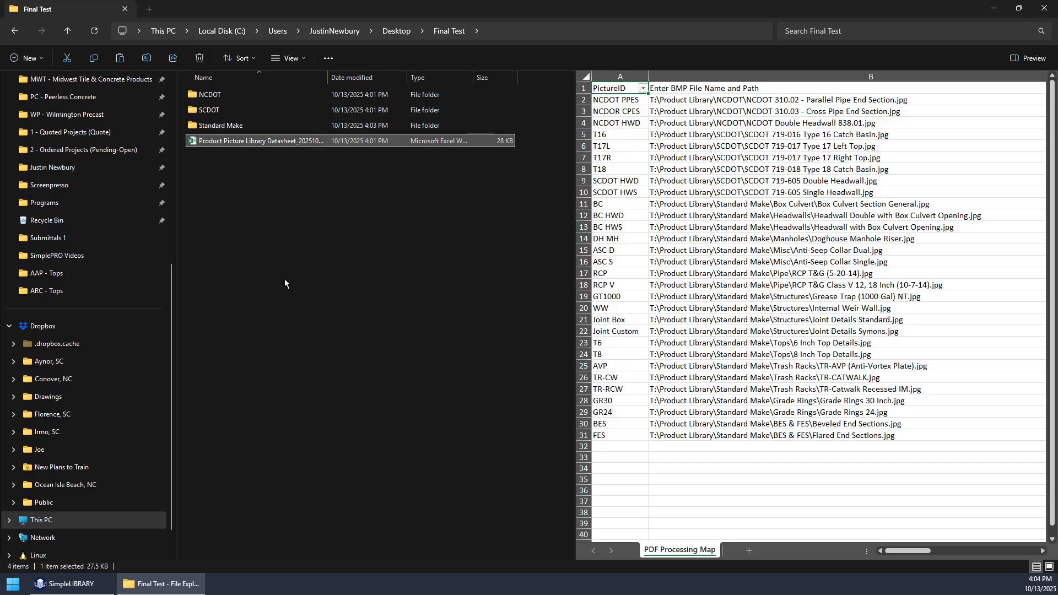
{"action": "key", "text": "Return"}
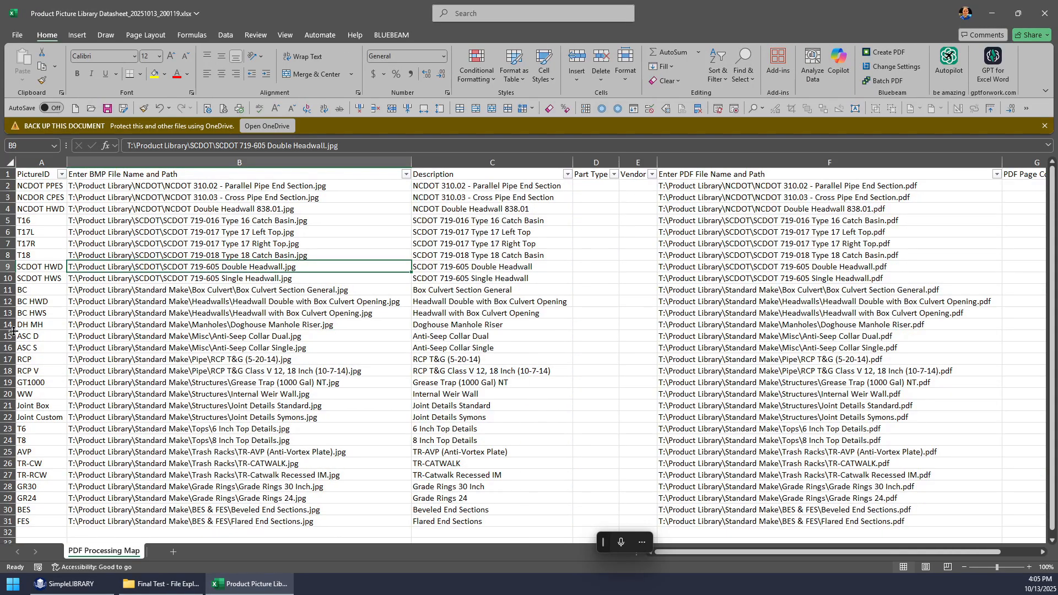
{"action": "left_click", "coordinate": [39, 162]}
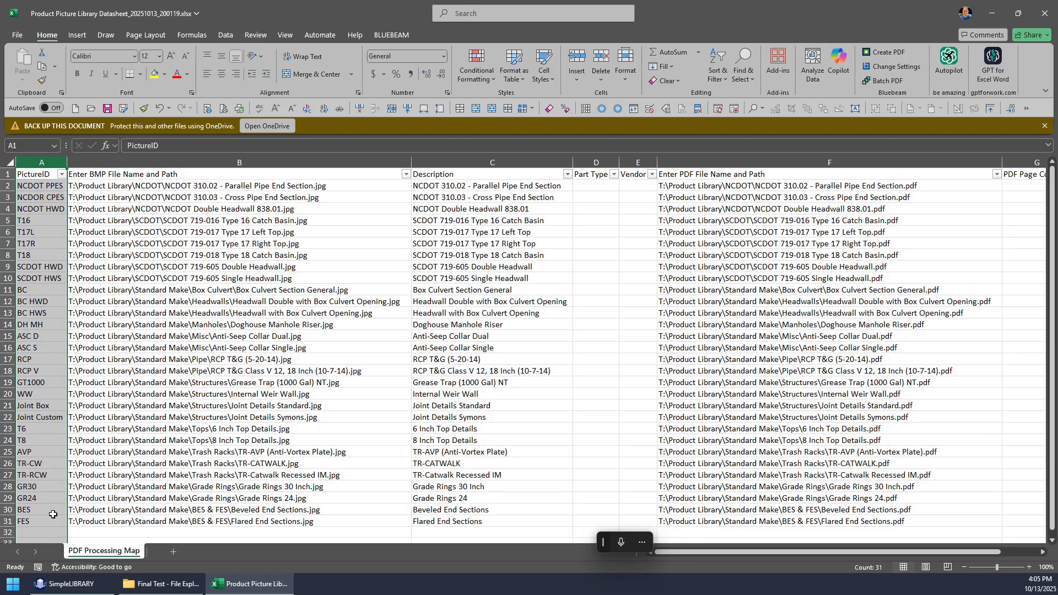
{"action": "left_click", "coordinate": [149, 161]}
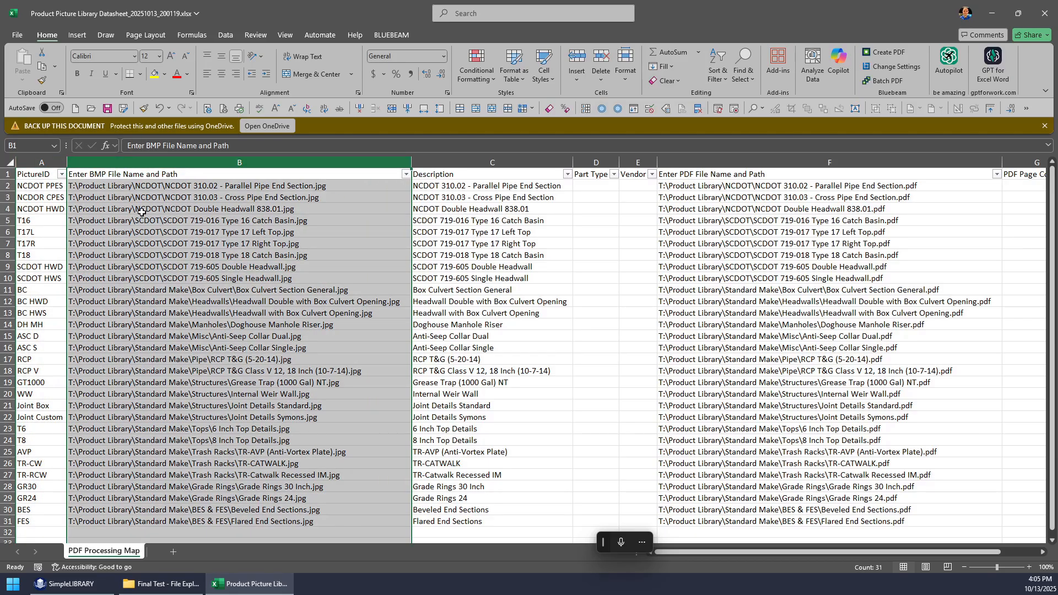
- Compare the folder prefix of the first BMP path with the Final Library Main Folder setting in SimpleLIBRARY, returning to the datasheet
{"action": "double_click", "coordinate": [135, 186]}
{"action": "left_click_drag", "start_coordinate": [135, 186], "coordinate": [46, 177]}
{"action": "left_click", "coordinate": [68, 583]}
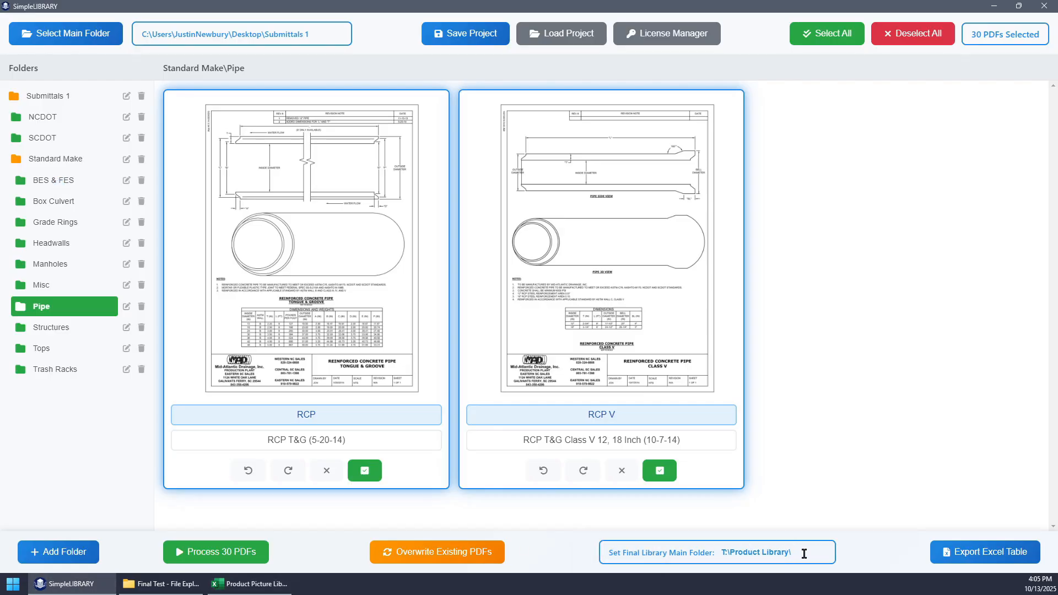
{"action": "left_click", "coordinate": [803, 553]}
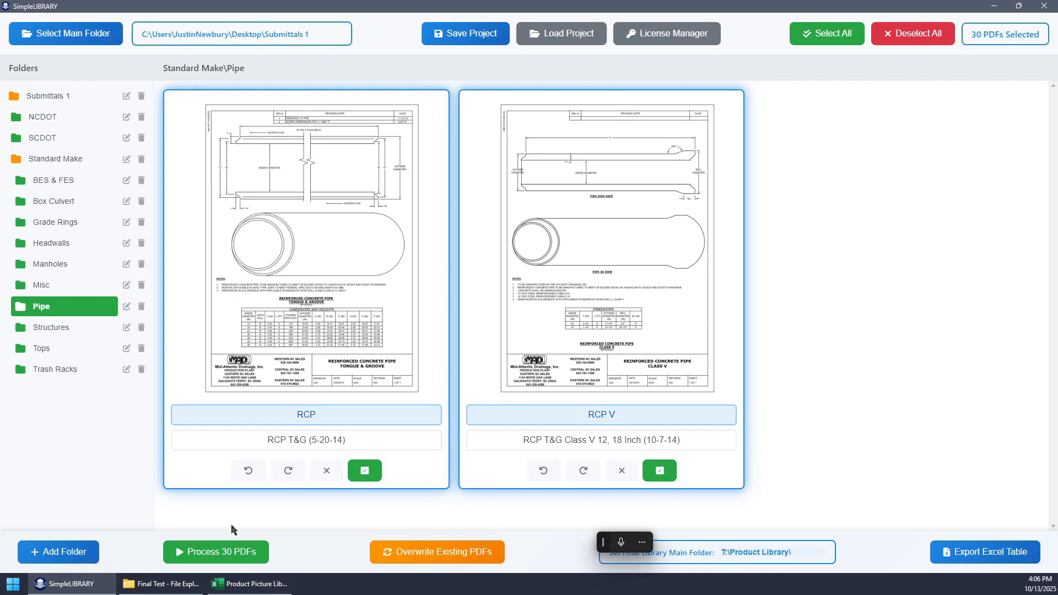
{"action": "left_click", "coordinate": [237, 584]}
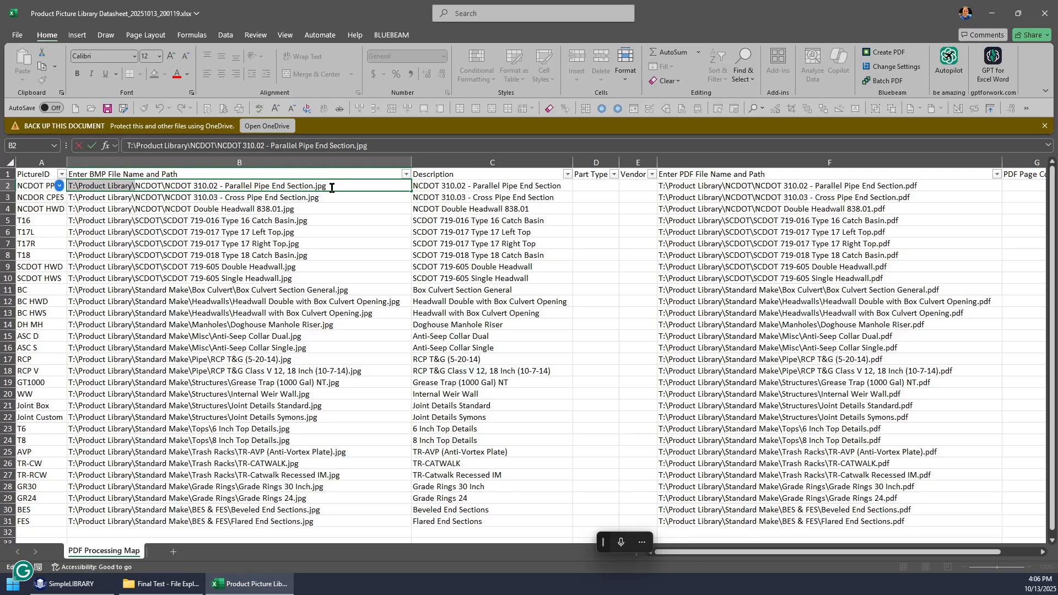
- Review the BMP path, Description, Part Type, Vendor and PDF path columns, comparing the first drawing's BMP and PDF paths
{"action": "left_click", "coordinate": [256, 162]}
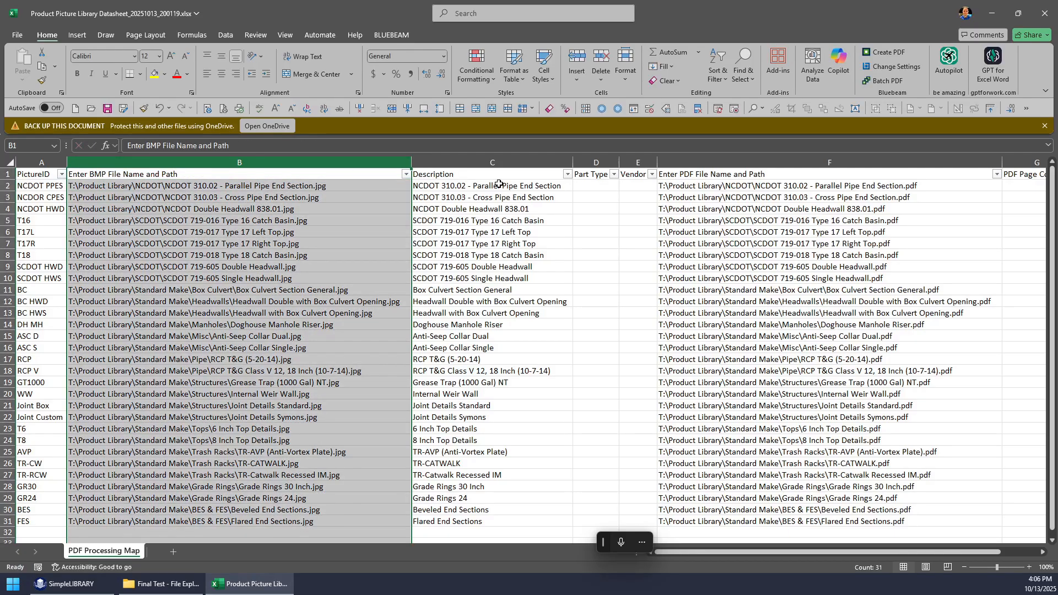
{"action": "left_click", "coordinate": [500, 164]}
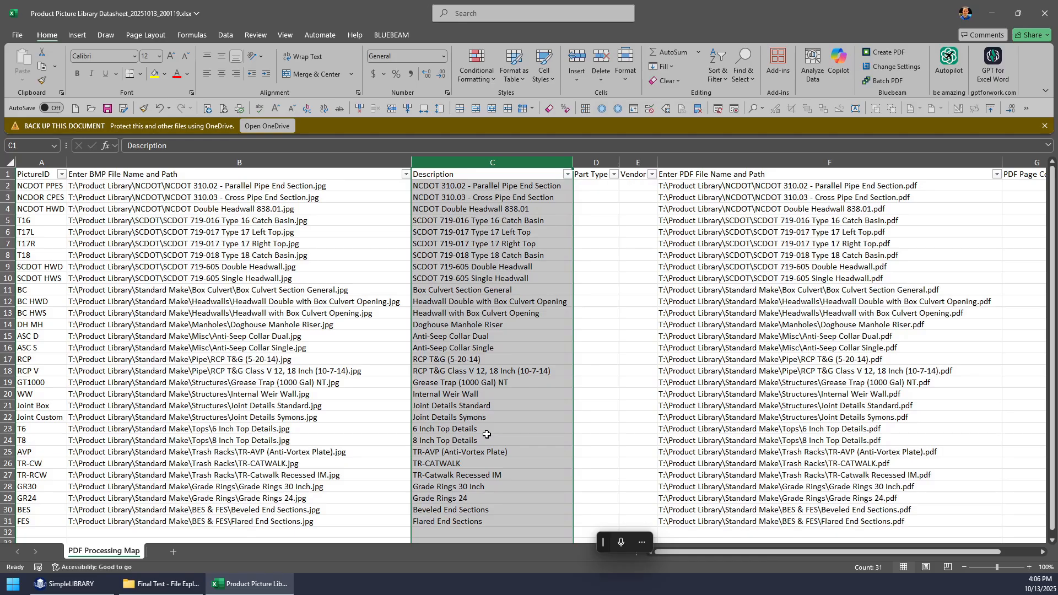
{"action": "left_click_drag", "start_coordinate": [601, 161], "coordinate": [631, 166]}
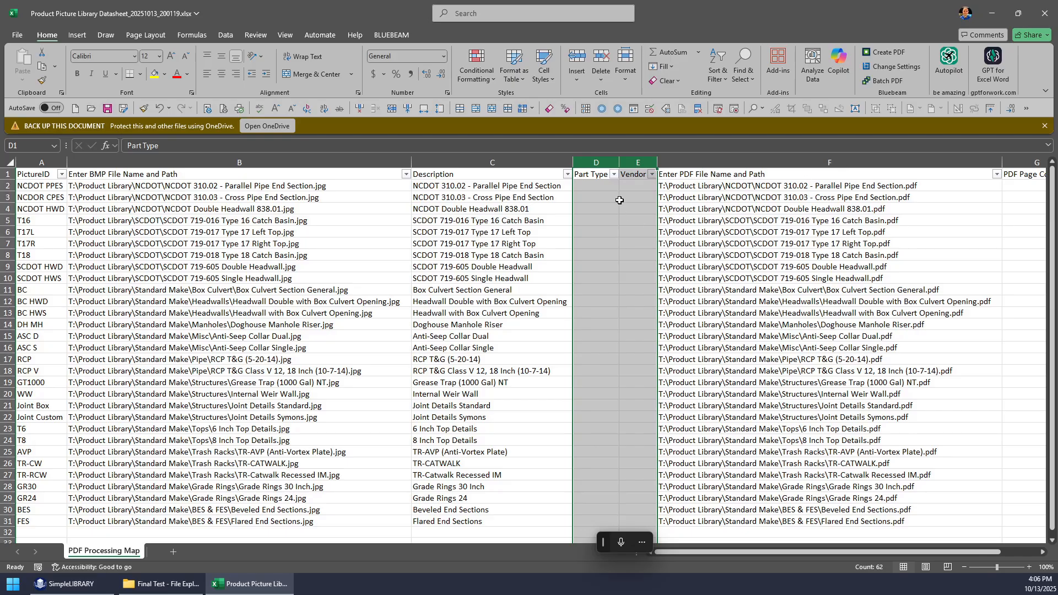
{"action": "left_click", "coordinate": [734, 165]}
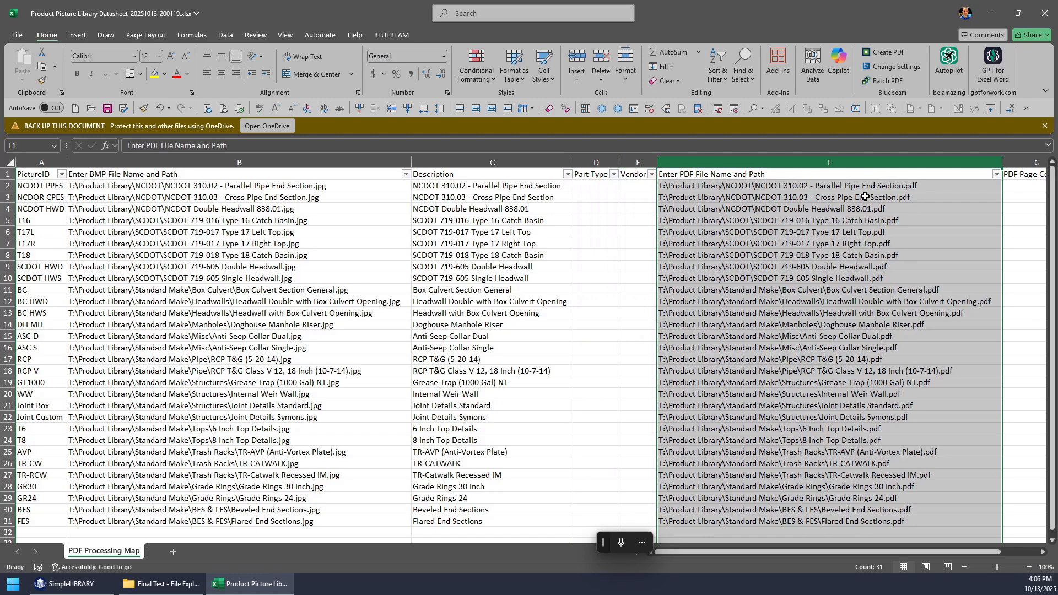
{"action": "left_click", "coordinate": [205, 189]}
{"action": "left_click", "coordinate": [761, 187]}
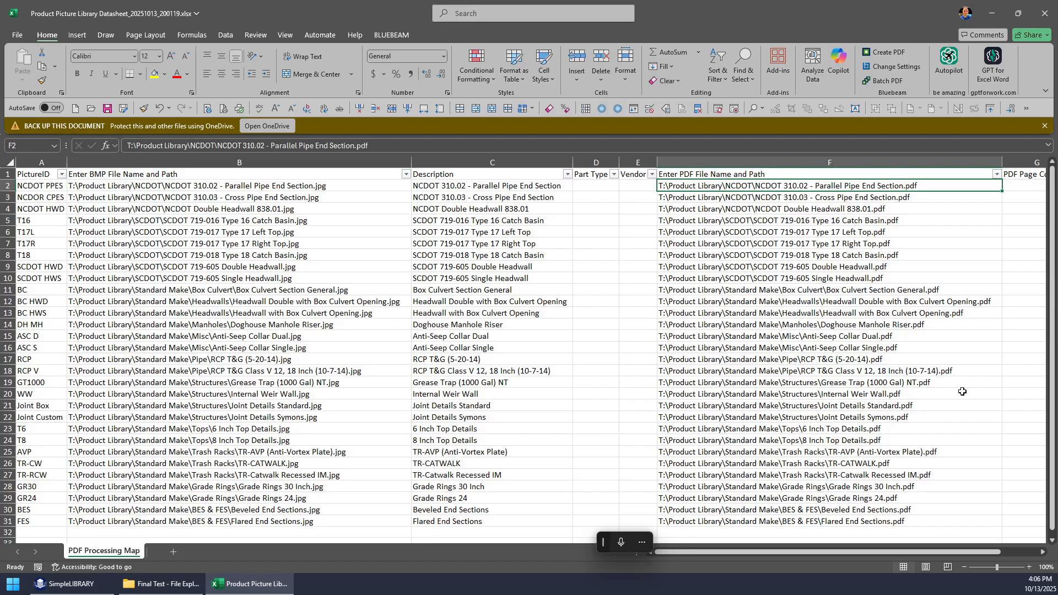
- Examine the PDF Page Count column for all drawings in the datasheet
{"action": "left_click", "coordinate": [1043, 552]}
{"action": "left_click", "coordinate": [1043, 552]}
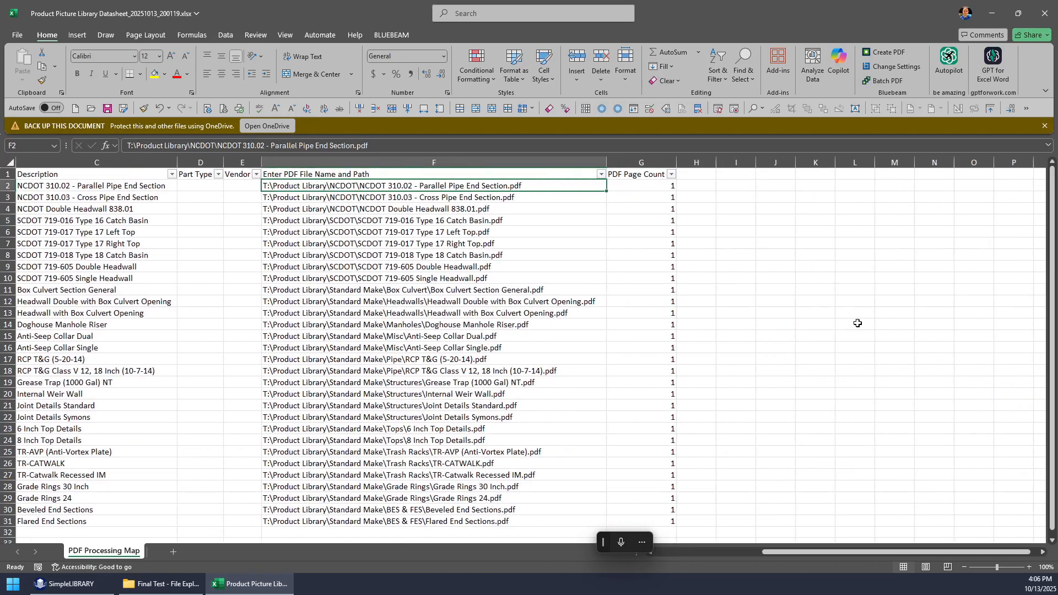
{"action": "left_click", "coordinate": [639, 162]}
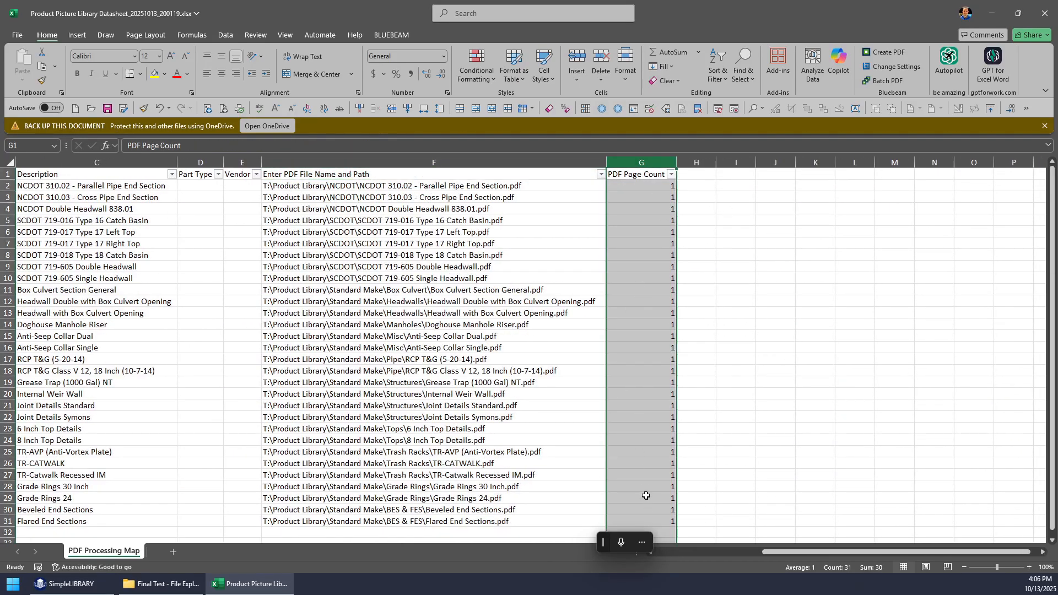
{"action": "left_click_drag", "start_coordinate": [655, 518], "coordinate": [621, 172]}
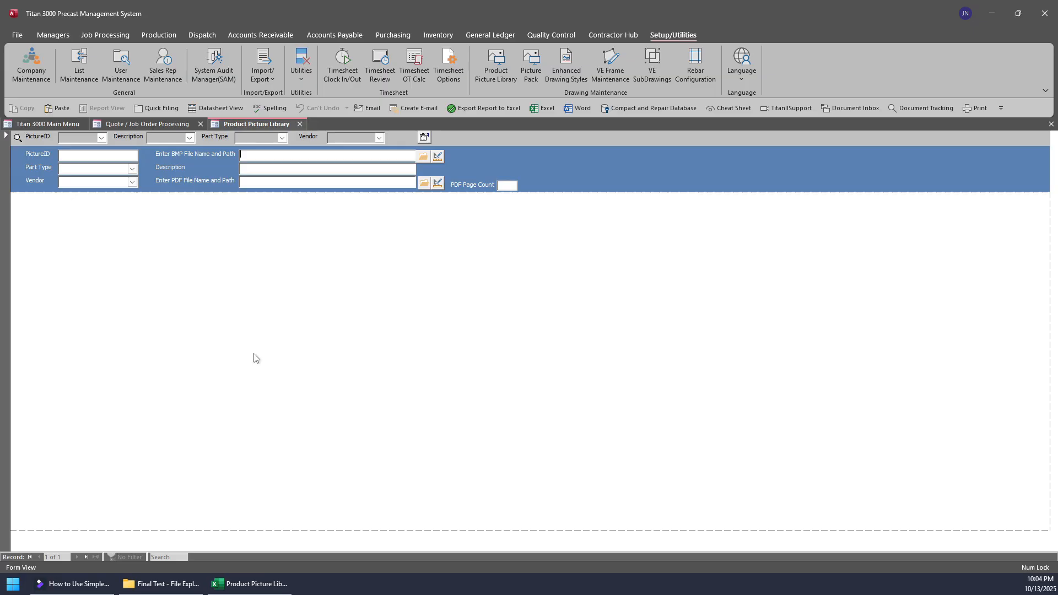
- Switch to Titan 3000 and check the existing PictureID entries in the Product Picture Library
{"action": "left_click", "coordinate": [102, 139]}
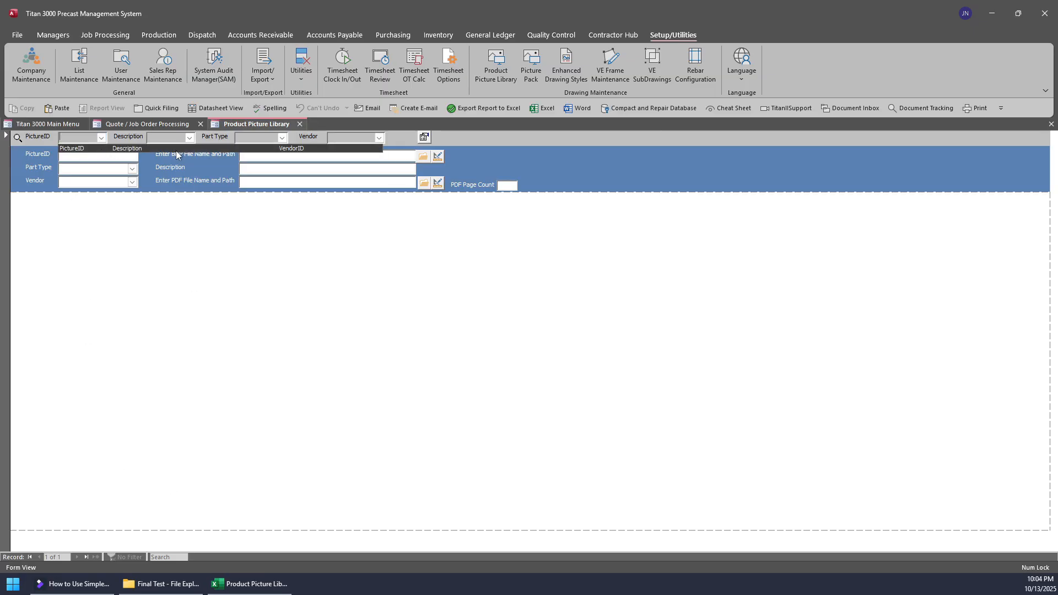
- Switch to the Excel datasheet and copy all drawing rows from A2 to G31, leaving out the header row
{"action": "left_click", "coordinate": [279, 361]}
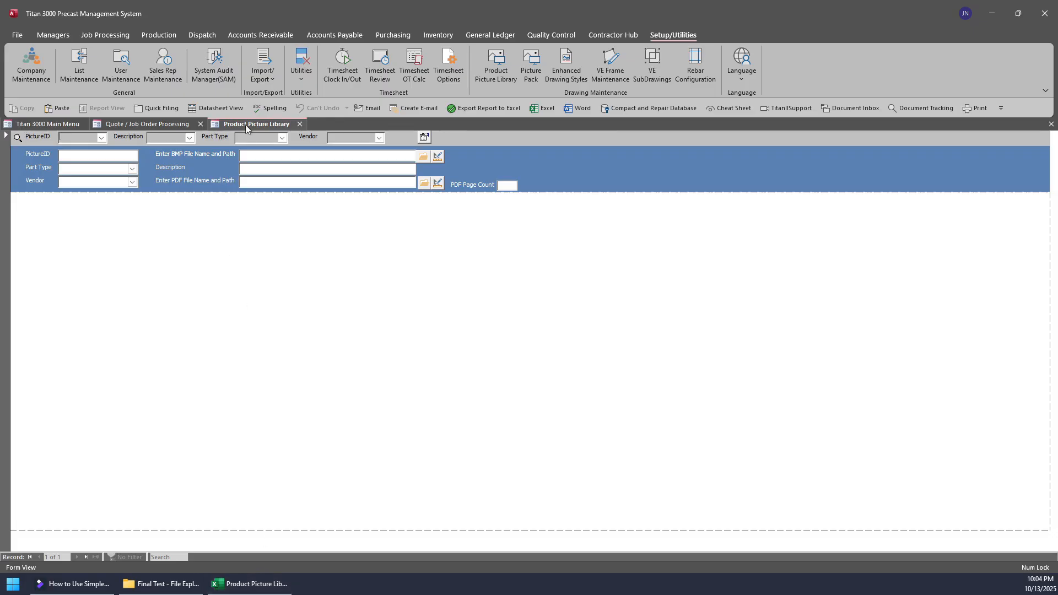
{"action": "left_click", "coordinate": [253, 582]}
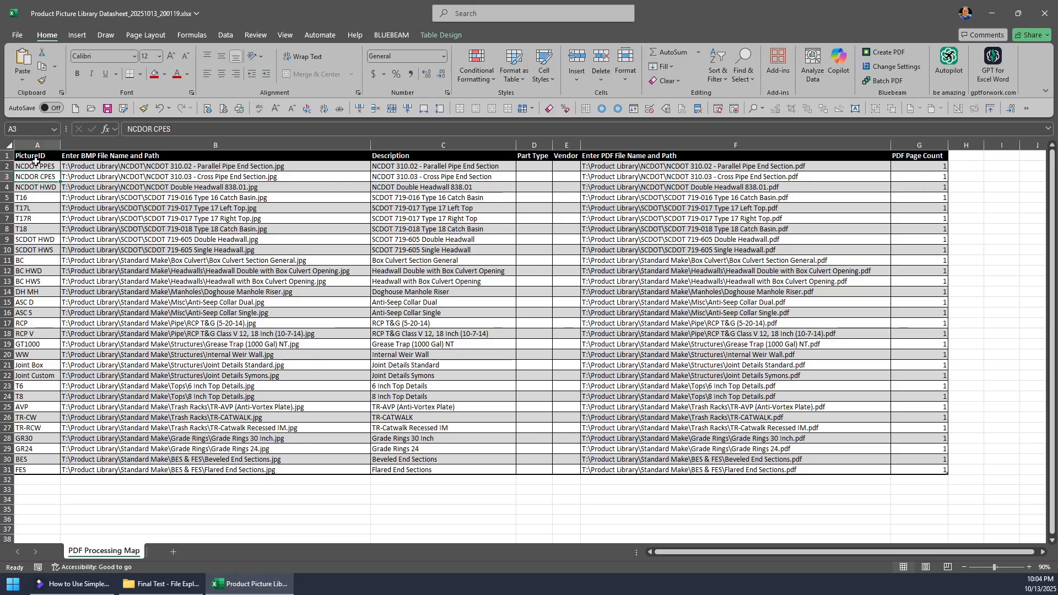
{"action": "left_click_drag", "start_coordinate": [51, 168], "coordinate": [907, 477]}
{"action": "key", "text": "ctrl+c"}
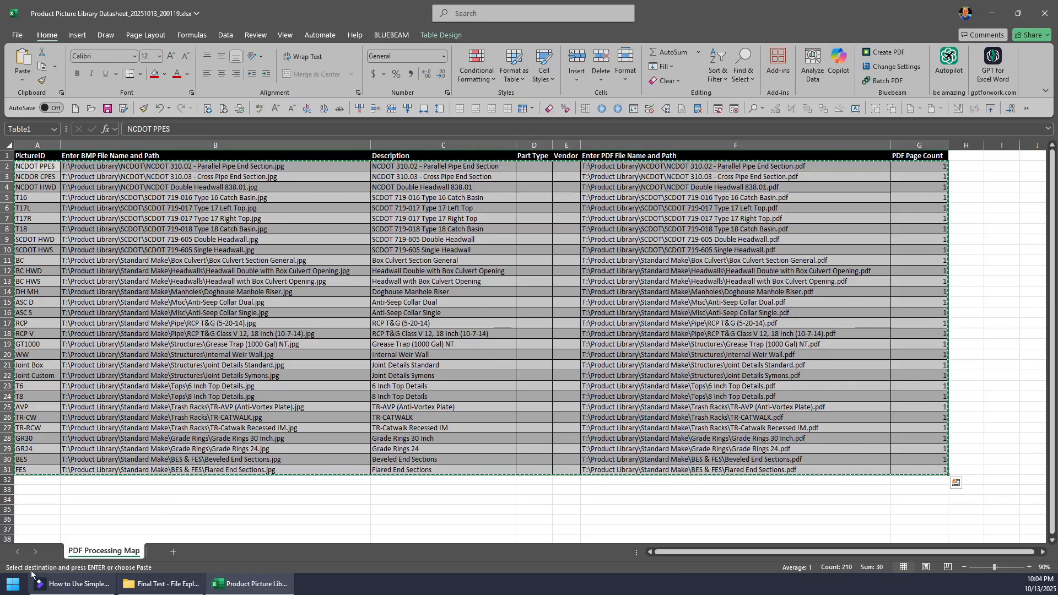
- Paste the copied drawing rows as new records into the Product Picture Library's datasheet view in Titan 3000, then return to the form view
{"action": "key", "text": "alt+Tab"}
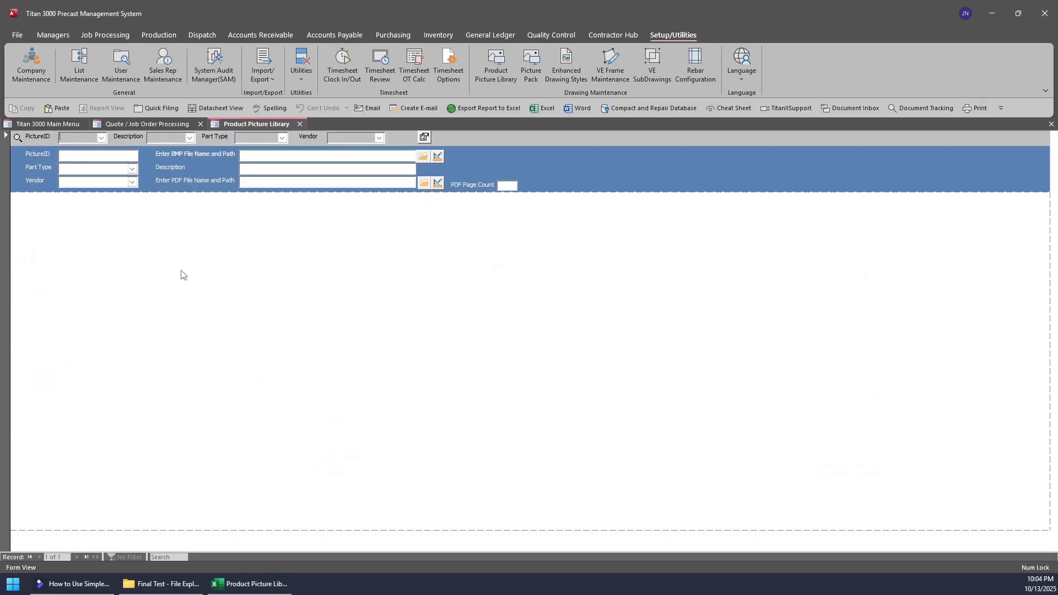
{"action": "left_click", "coordinate": [192, 112]}
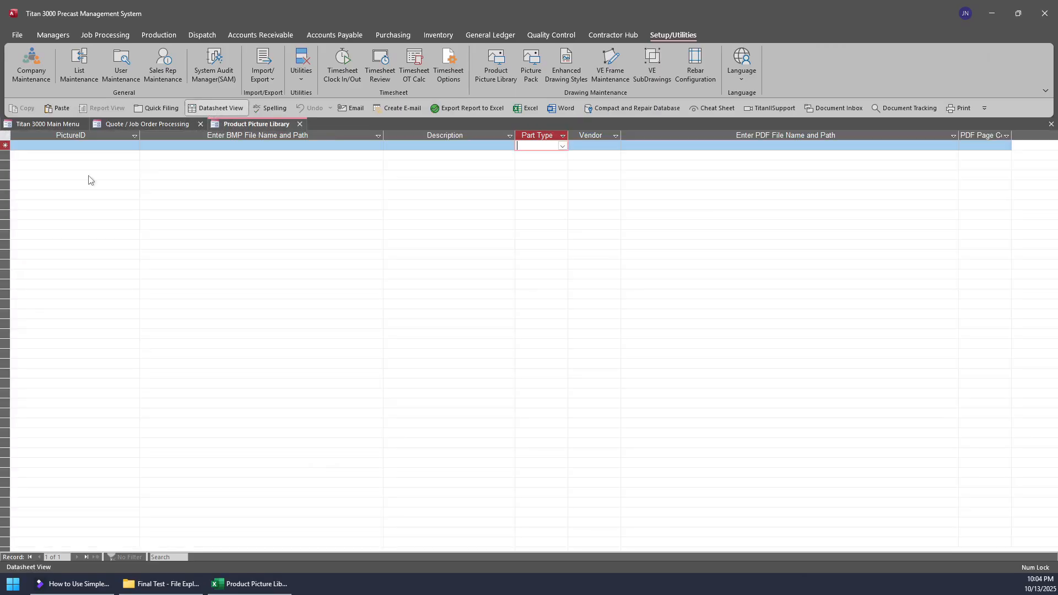
{"action": "left_click", "coordinate": [7, 137]}
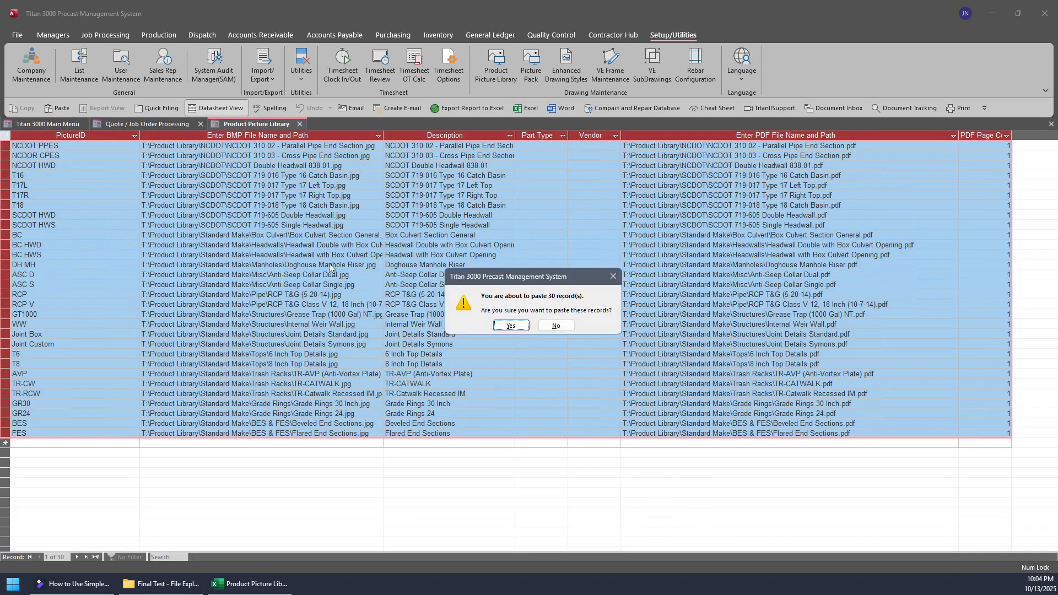
{"action": "left_click", "coordinate": [511, 327]}
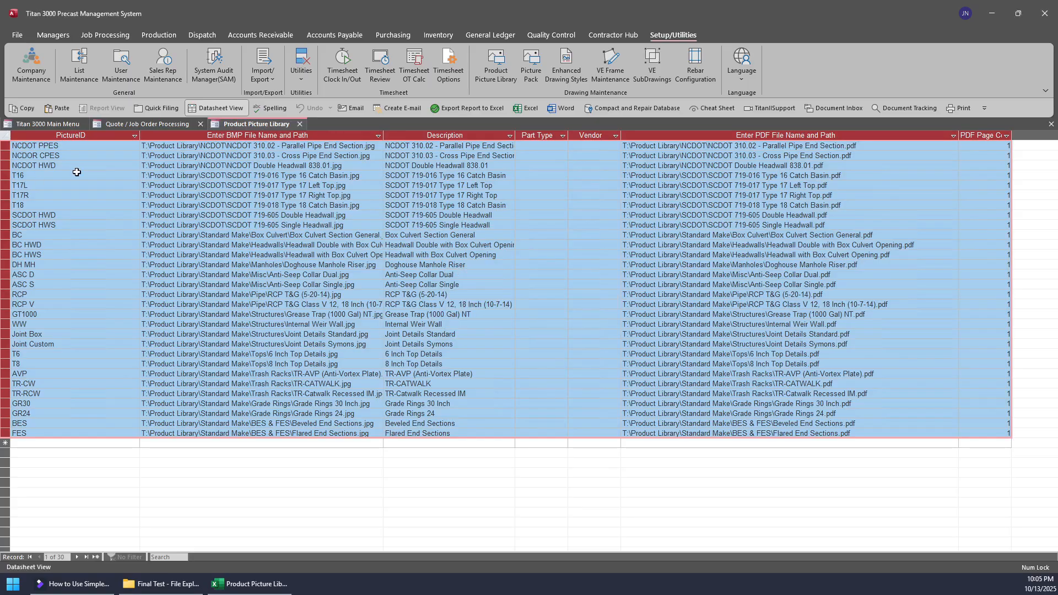
{"action": "left_click", "coordinate": [215, 108]}
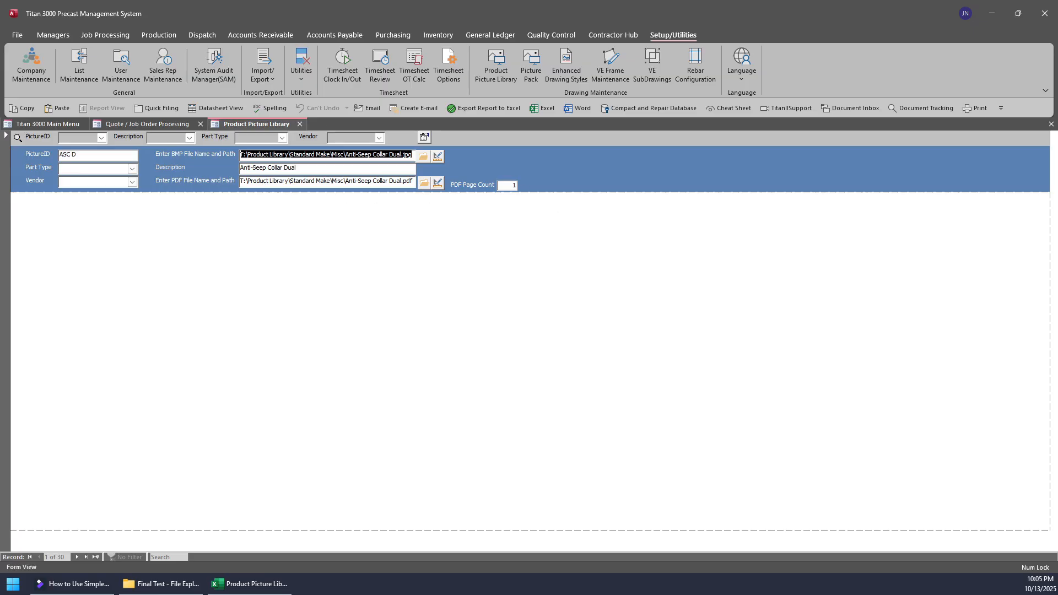
- Check the available Part Type and Vendor options for the ASC D record without choosing any
{"action": "left_click", "coordinate": [133, 168]}
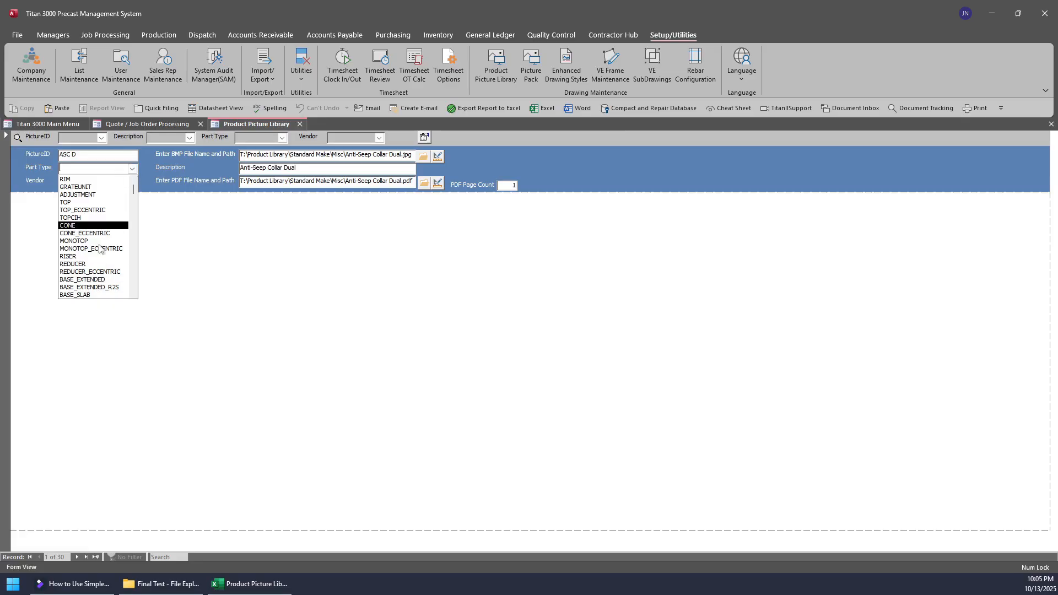
{"action": "left_click", "coordinate": [184, 253]}
{"action": "left_click", "coordinate": [132, 182]}
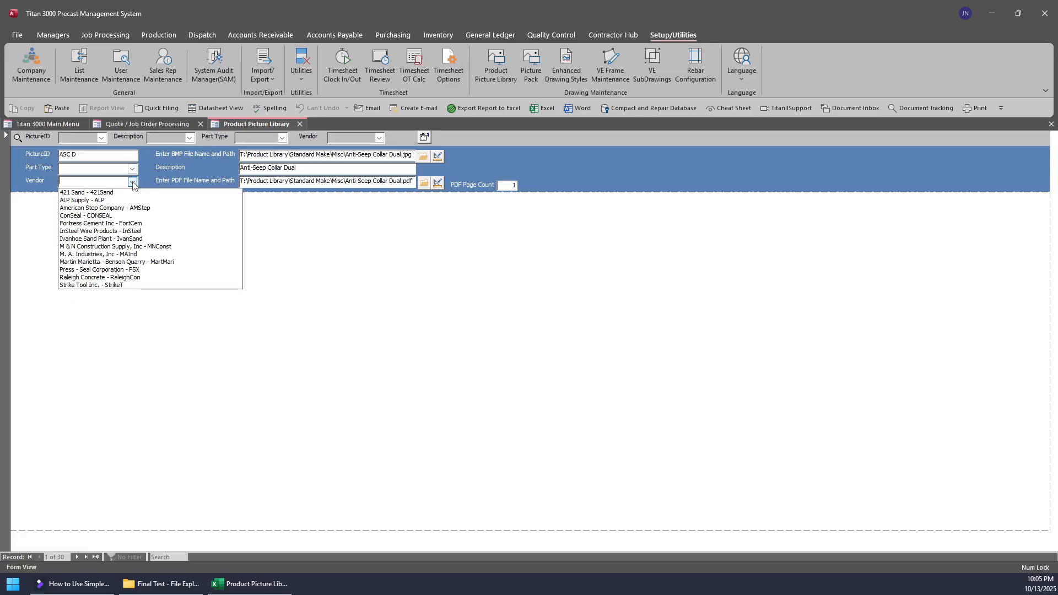
{"action": "left_click", "coordinate": [133, 183]}
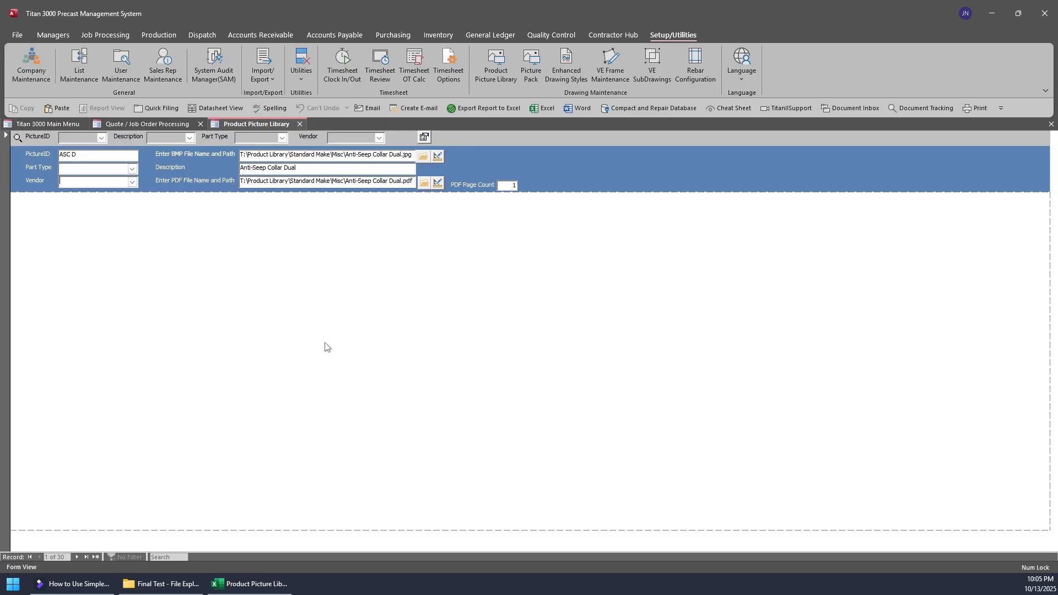
- Open the file browser for the ASC D record's PDF path at the root of the documents (T:) drive
{"action": "left_click", "coordinate": [424, 184]}
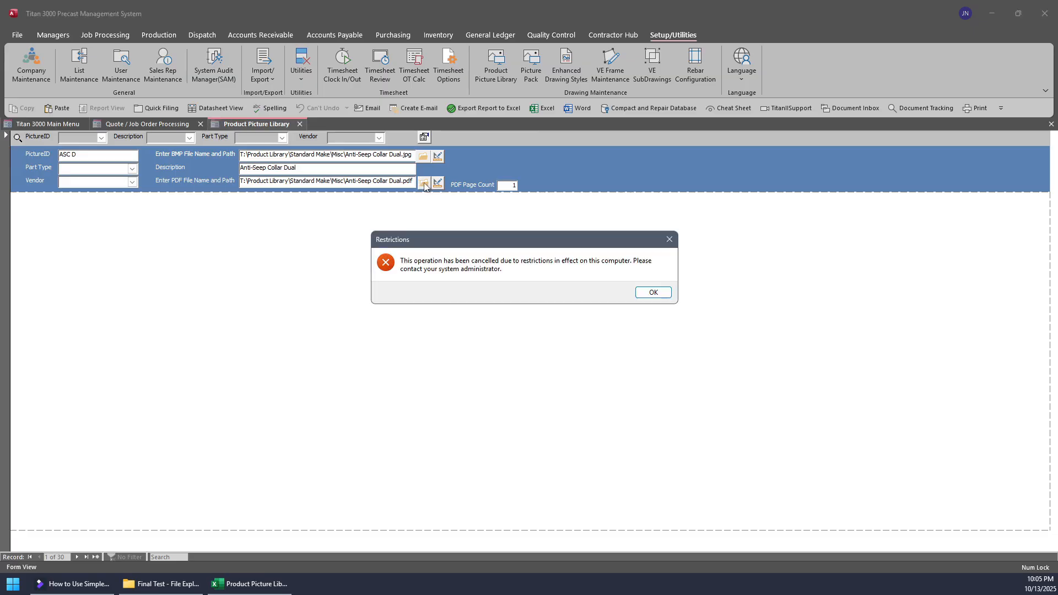
{"action": "left_click", "coordinate": [650, 293]}
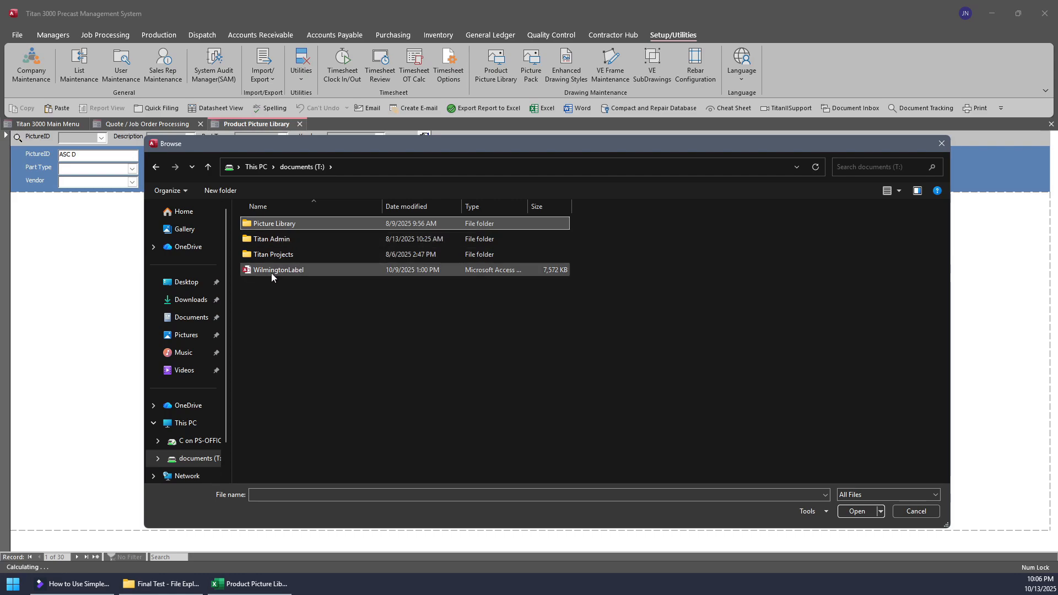
{"action": "left_click", "coordinate": [301, 368]}
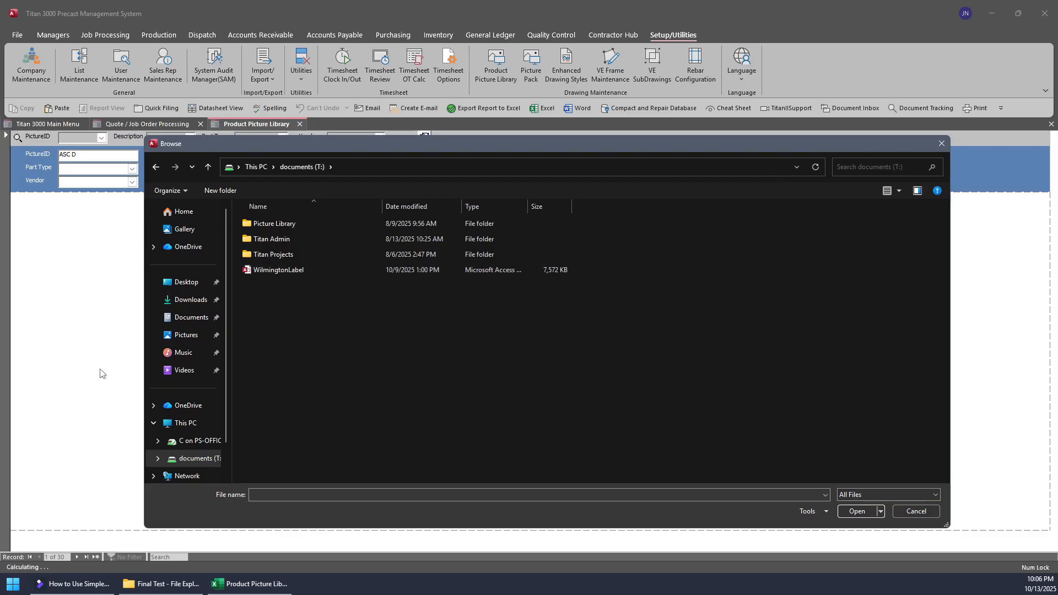
{"action": "left_click", "coordinate": [348, 168]}
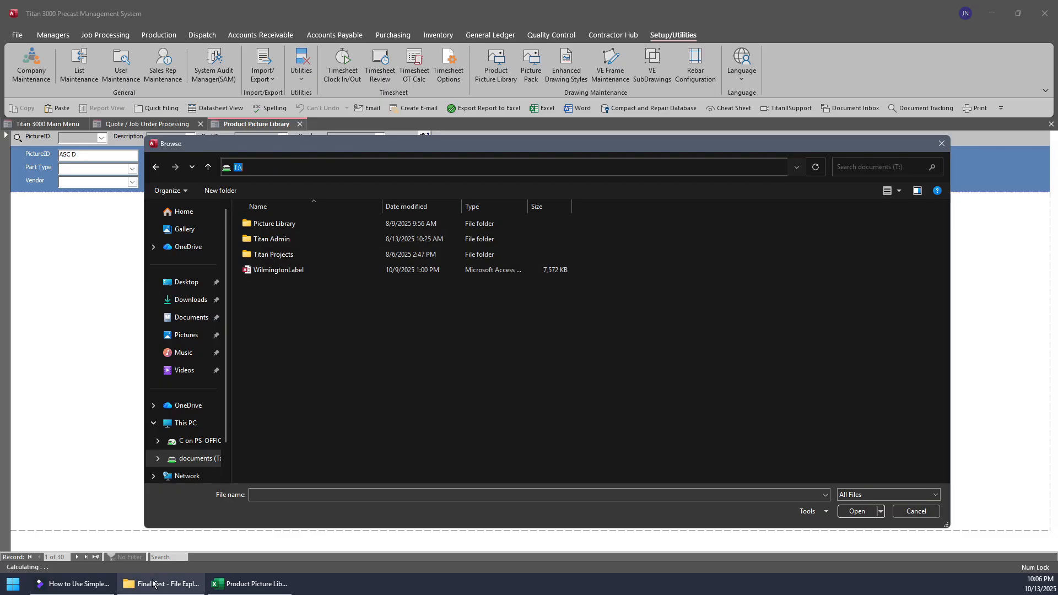
- Copy the folder name Product Library from the first BMP path in the Excel datasheet and create a folder with that name on the T: drive
{"action": "left_click", "coordinate": [253, 587]}
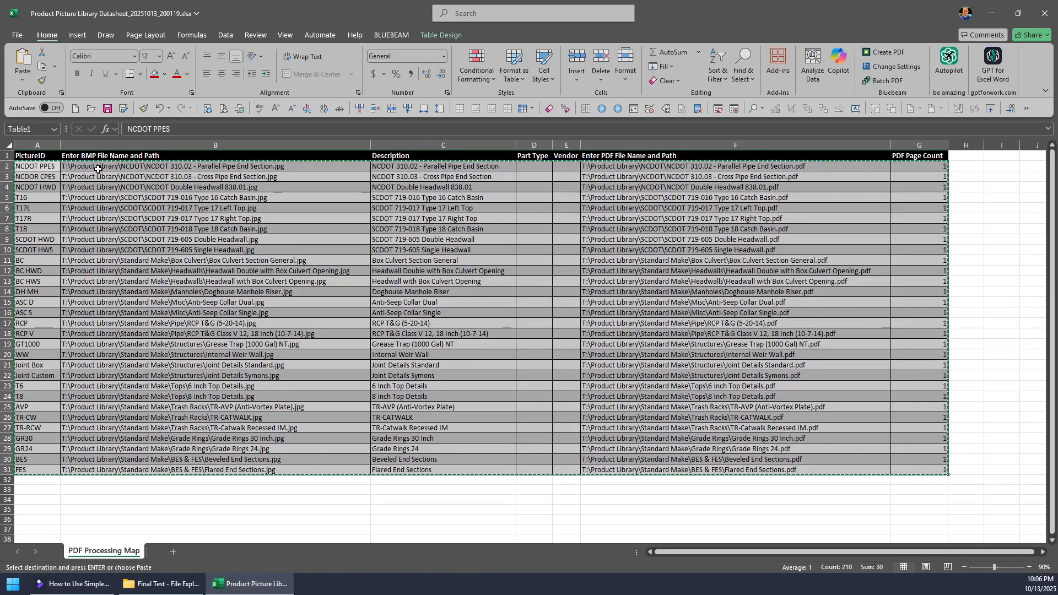
{"action": "left_click", "coordinate": [73, 164]}
{"action": "double_click", "coordinate": [74, 165]}
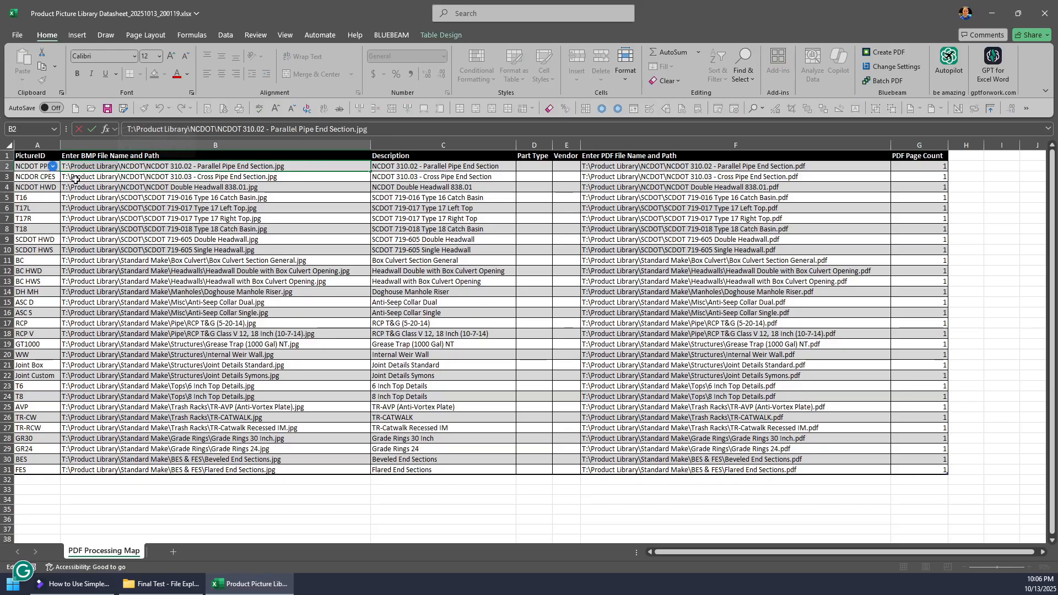
{"action": "key", "text": "ctrl+c"}
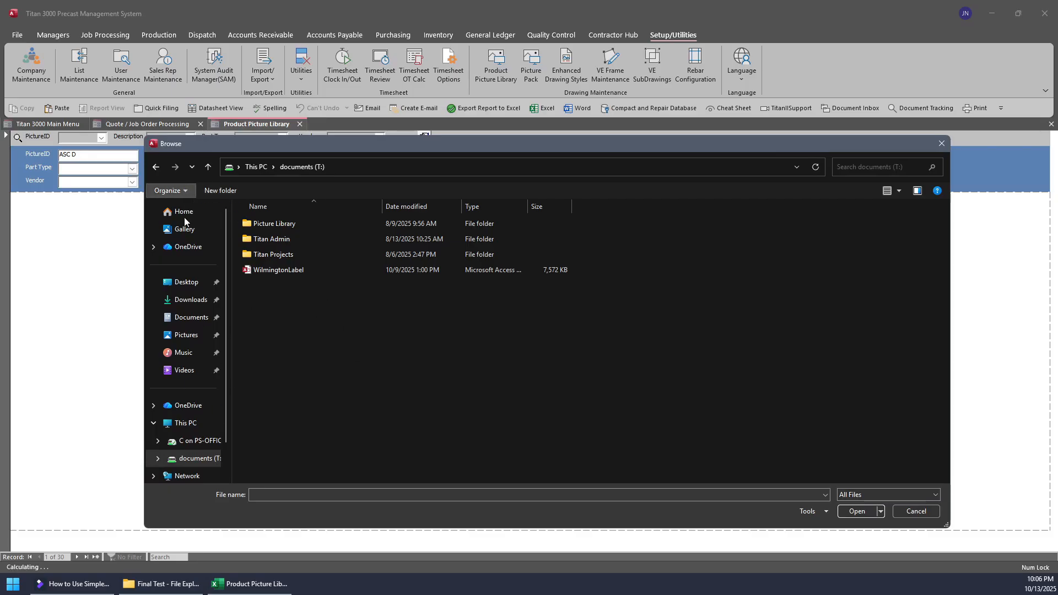
{"action": "left_click", "coordinate": [219, 190]}
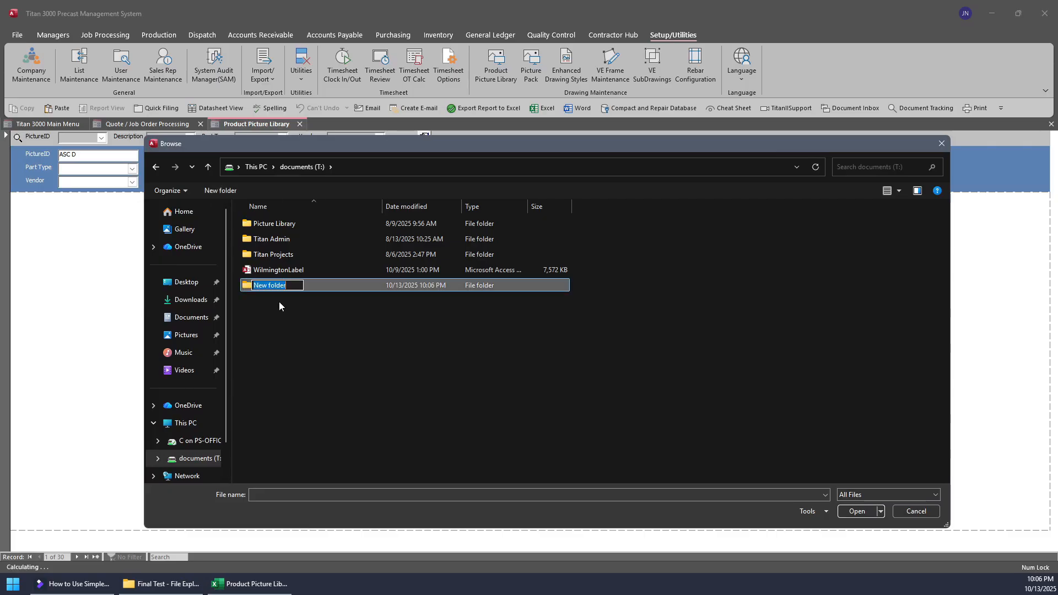
{"action": "key", "text": "ctrl+v"}
{"action": "key", "text": "Return"}
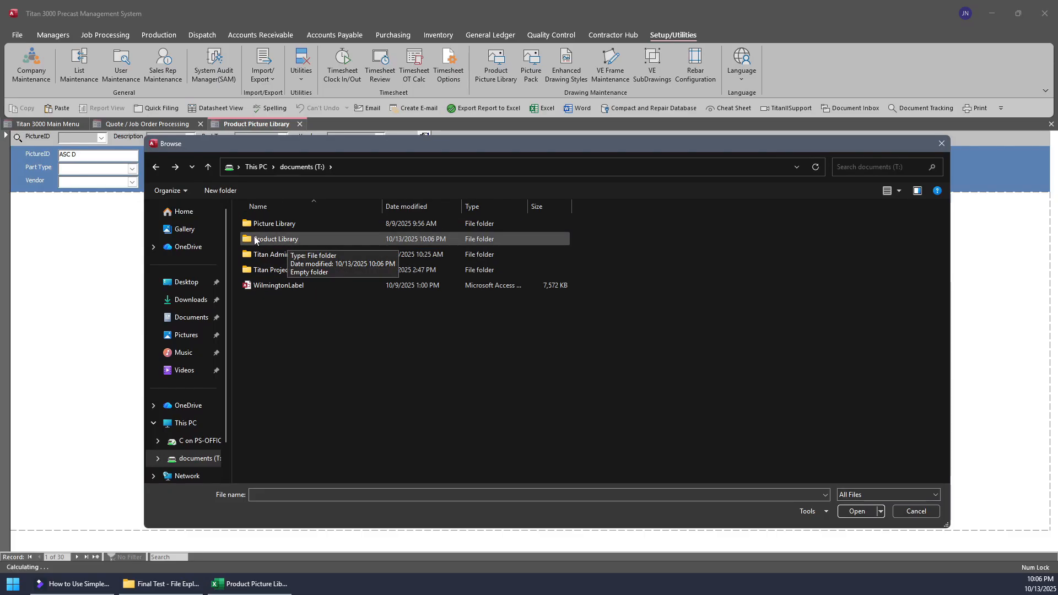
- Copy the NCDOT, SCDOT and Standard Make folders from Final Test into T:\Product Library, and close the file browser
{"action": "double_click", "coordinate": [254, 240]}
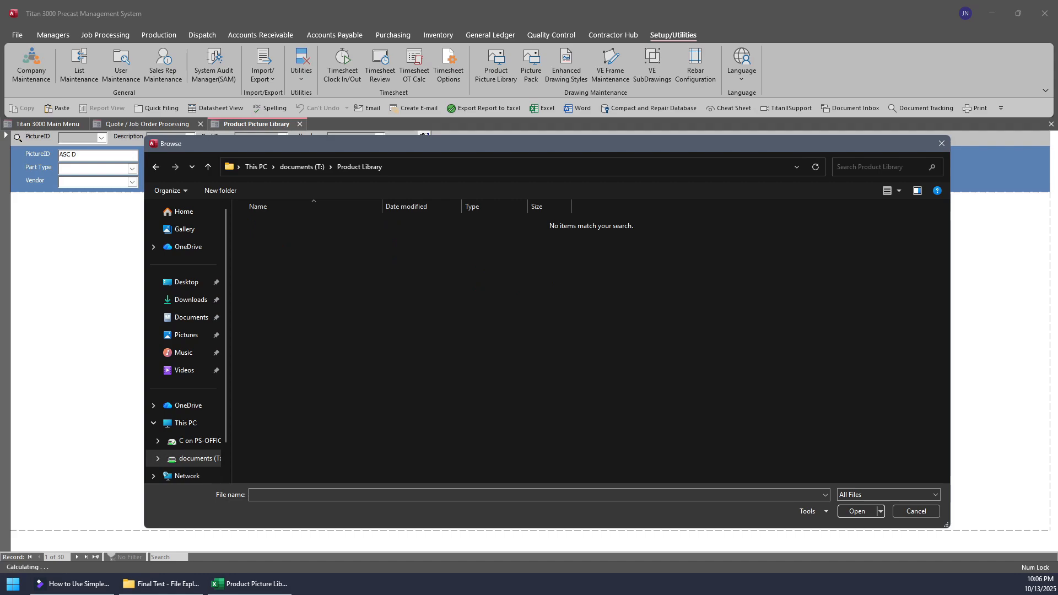
{"action": "left_click", "coordinate": [161, 584]}
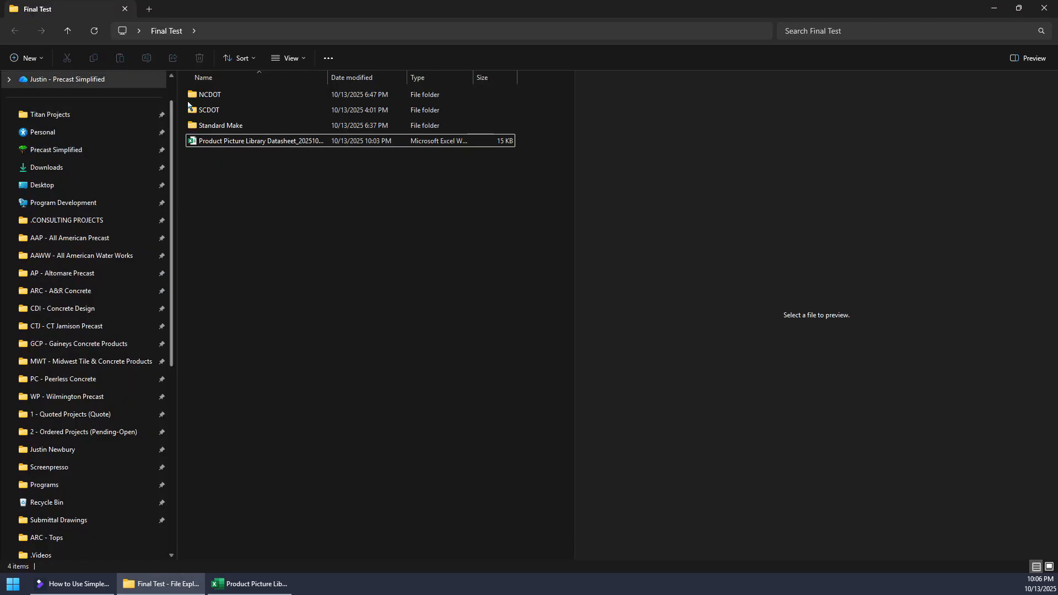
{"action": "left_click", "coordinate": [211, 95]}
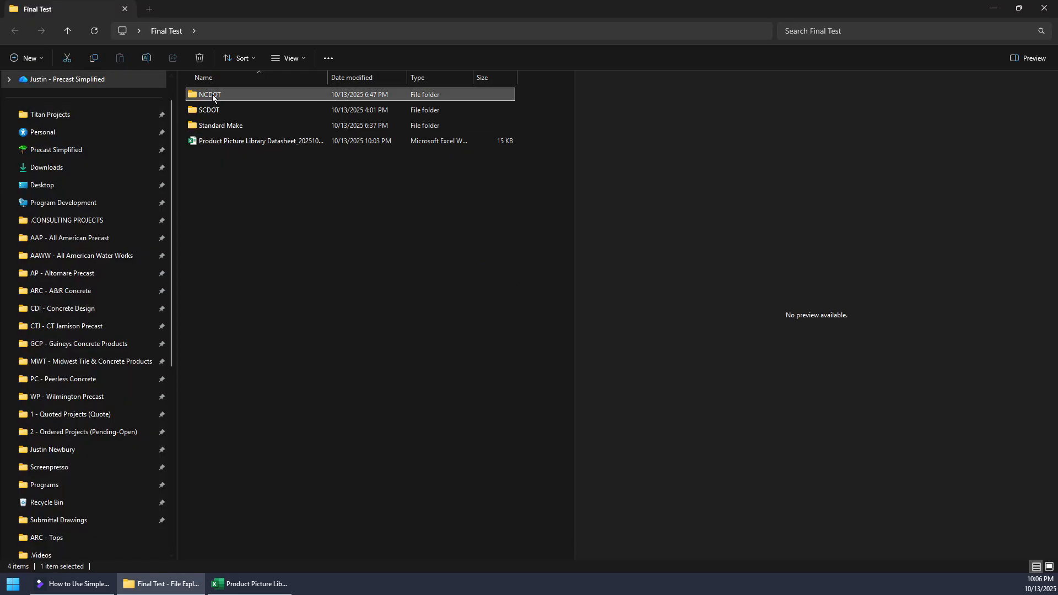
{"action": "left_click", "coordinate": [231, 127], "text": "shift"}
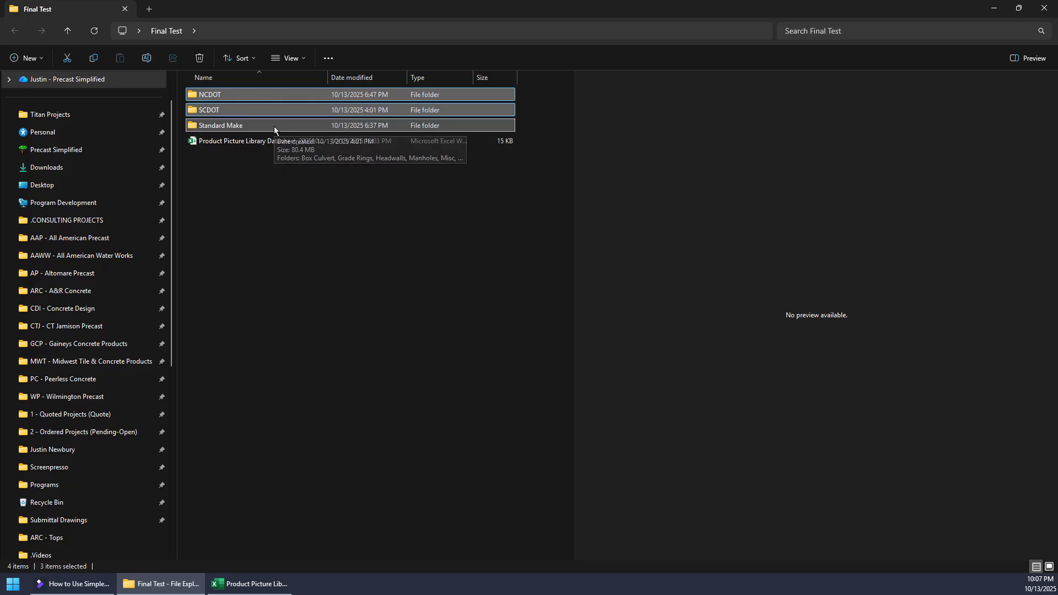
{"action": "key", "text": "ctrl+c"}
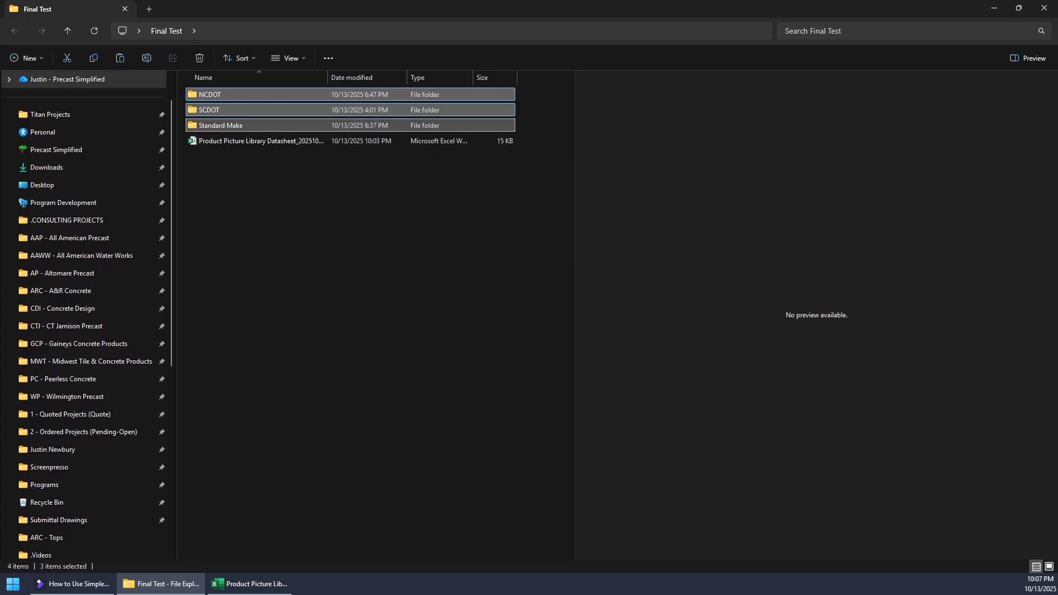
{"action": "key", "text": "alt+Tab"}
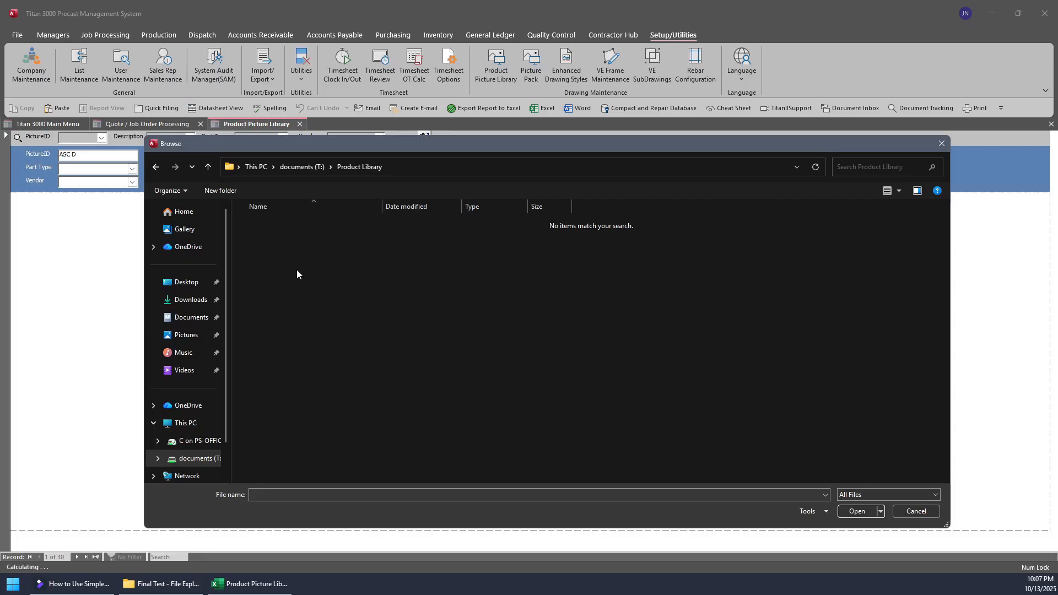
{"action": "key", "text": "ctrl+v"}
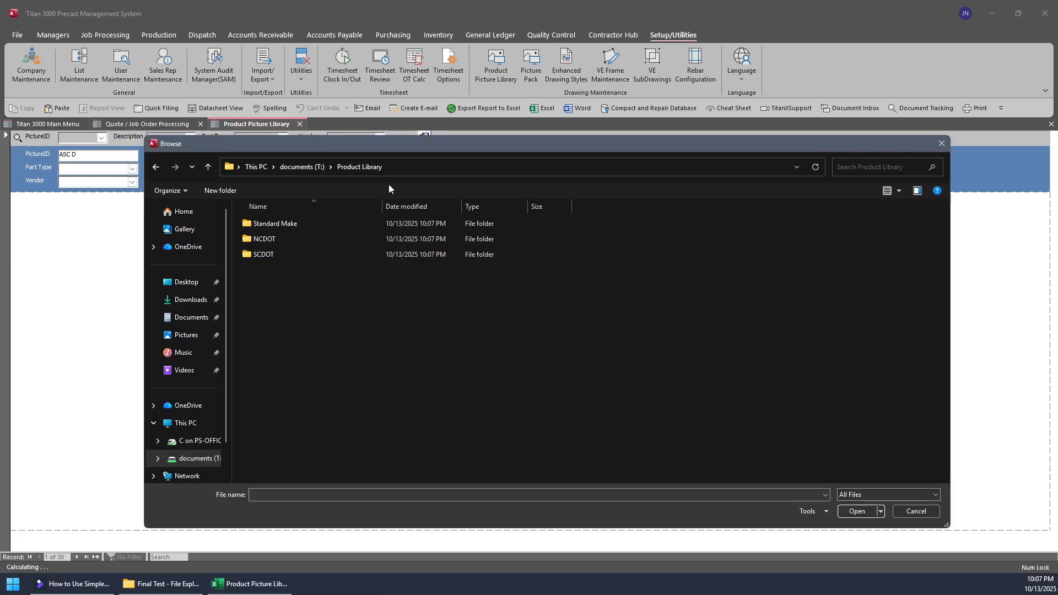
{"action": "left_click", "coordinate": [941, 143]}
- Look up the Joint Custom and RCP records by PictureID to check their drawing previews
{"action": "left_click", "coordinate": [102, 137]}
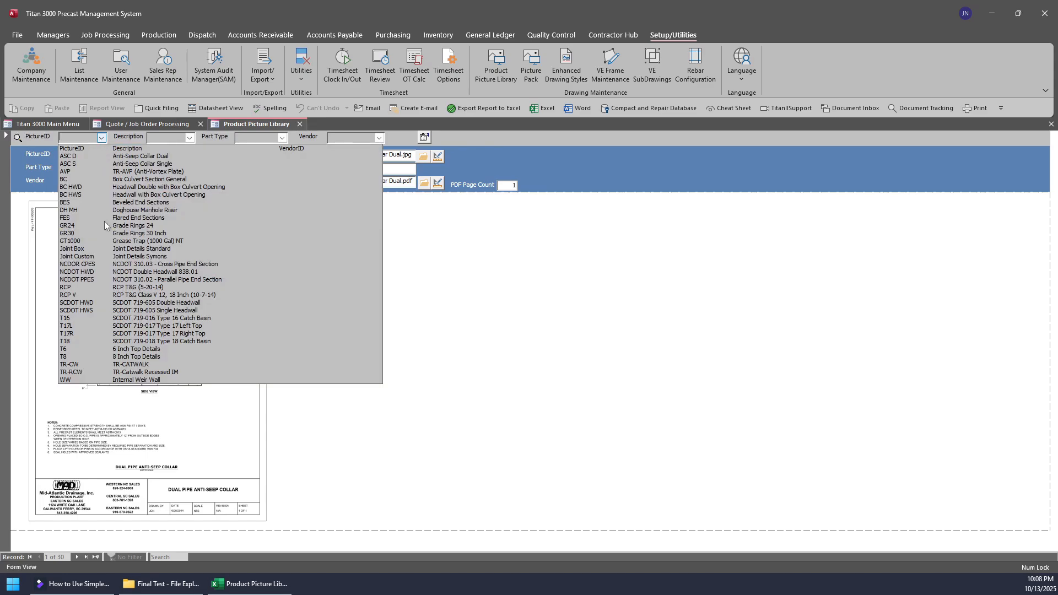
{"action": "left_click", "coordinate": [135, 256]}
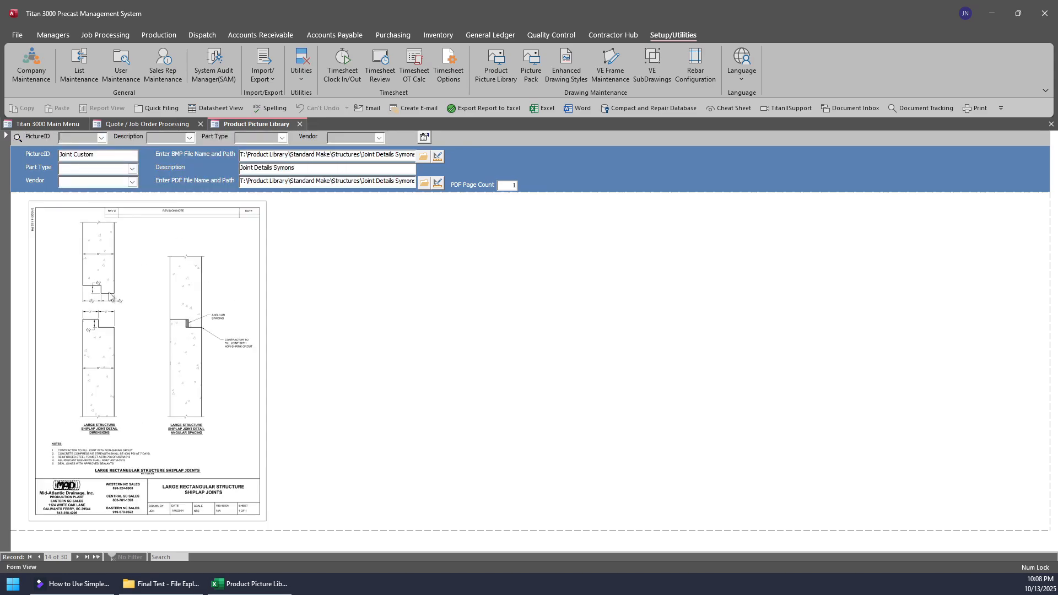
{"action": "left_click", "coordinate": [104, 135]}
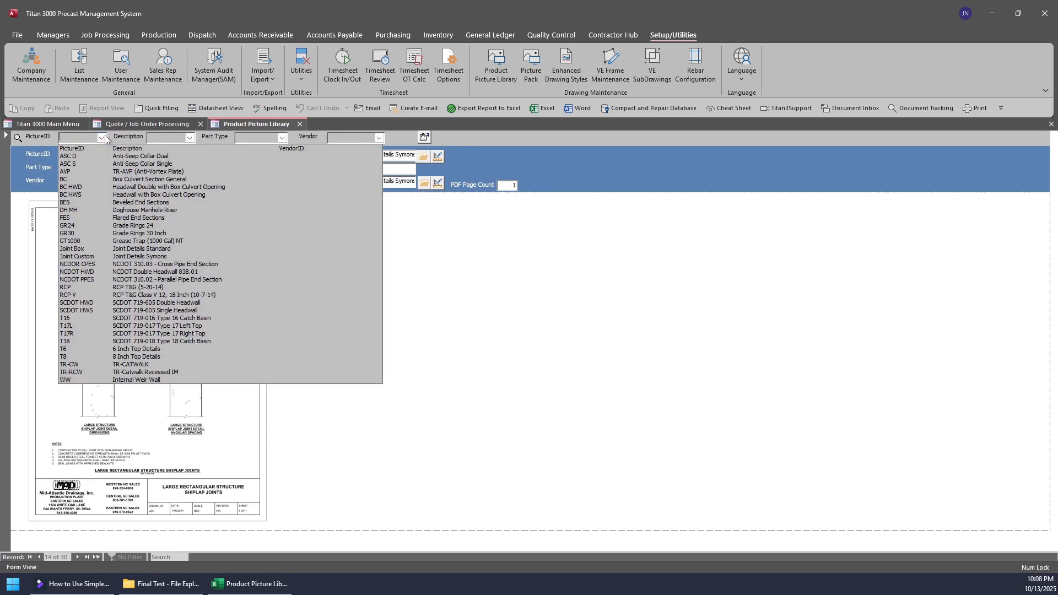
{"action": "left_click", "coordinate": [123, 293]}
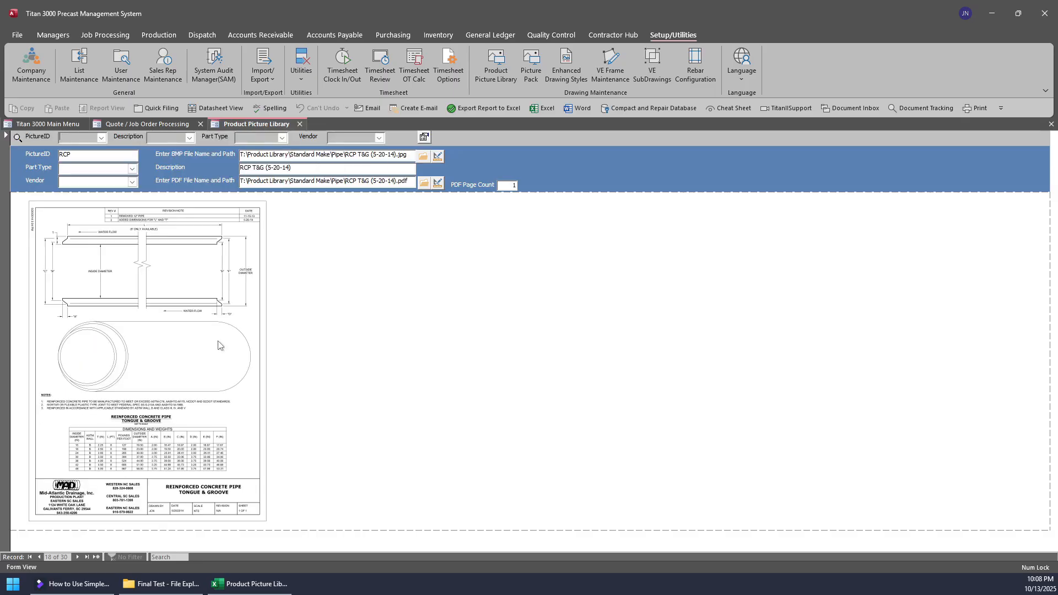
- Browse the records following RCP up to T17L and back to RCP V, examining each drawing preview and file path
{"action": "left_click", "coordinate": [76, 557]}
{"action": "left_click", "coordinate": [76, 557]}
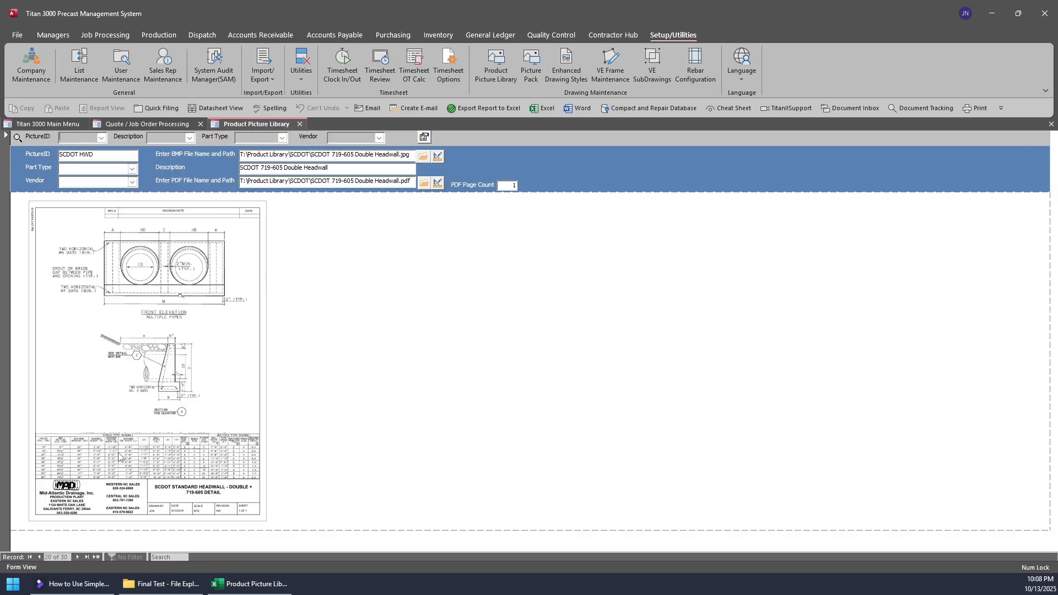
{"action": "left_click", "coordinate": [77, 557]}
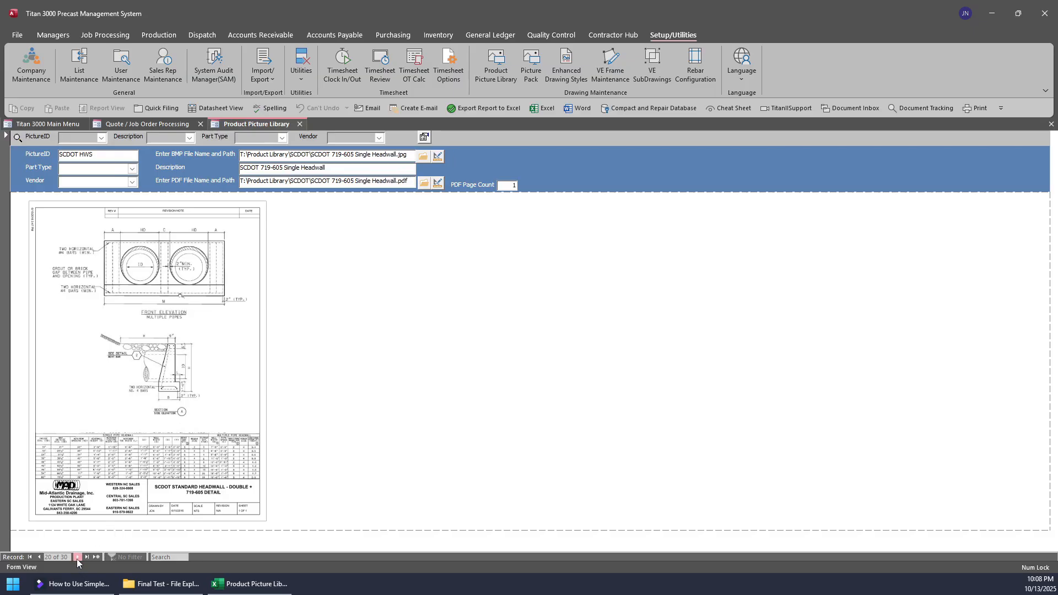
{"action": "left_click", "coordinate": [78, 558]}
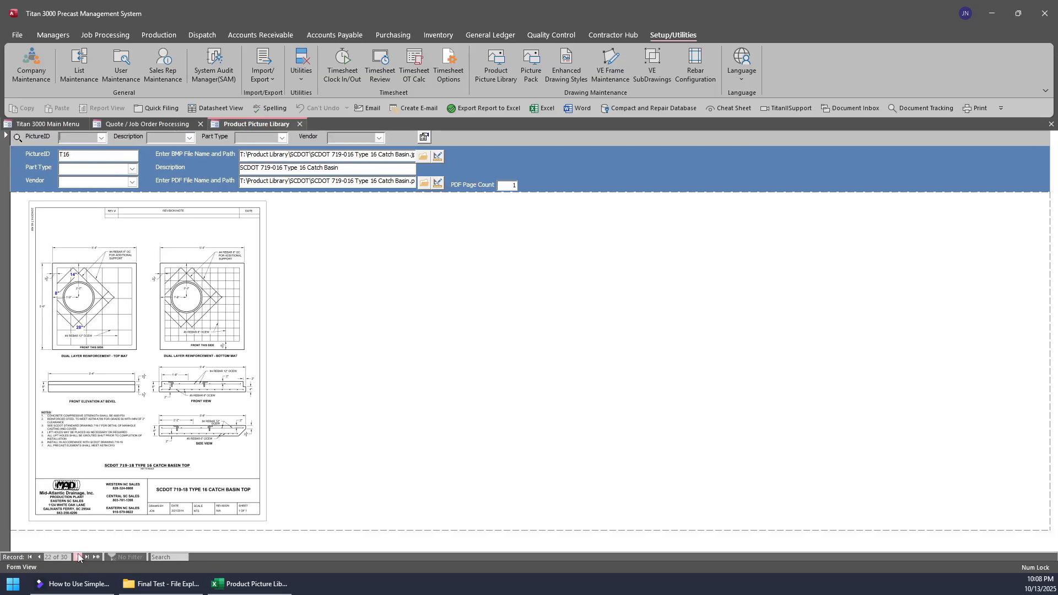
{"action": "left_click", "coordinate": [77, 557]}
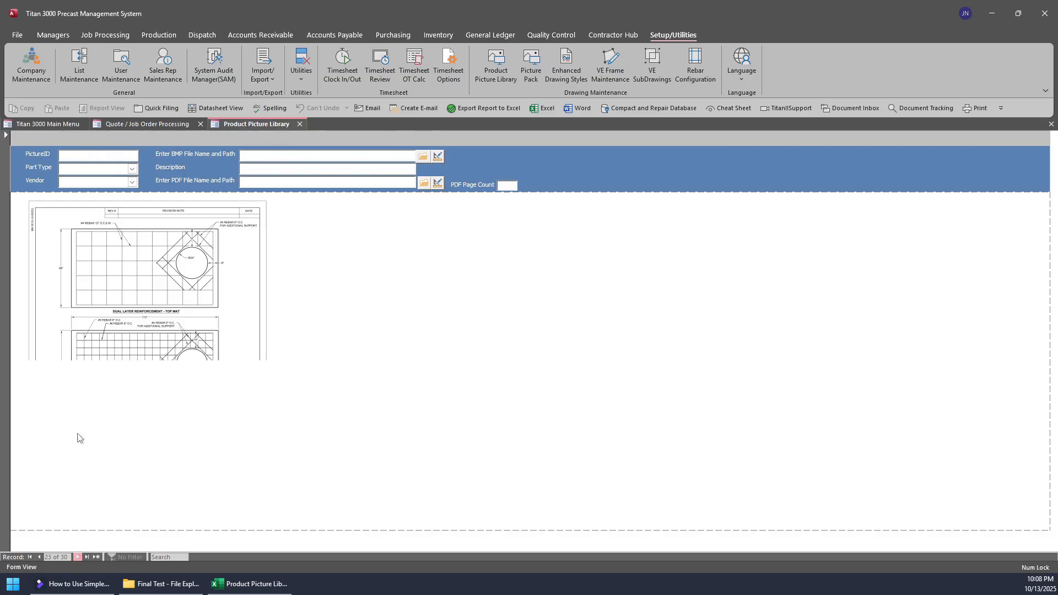
{"action": "left_click", "coordinate": [39, 557]}
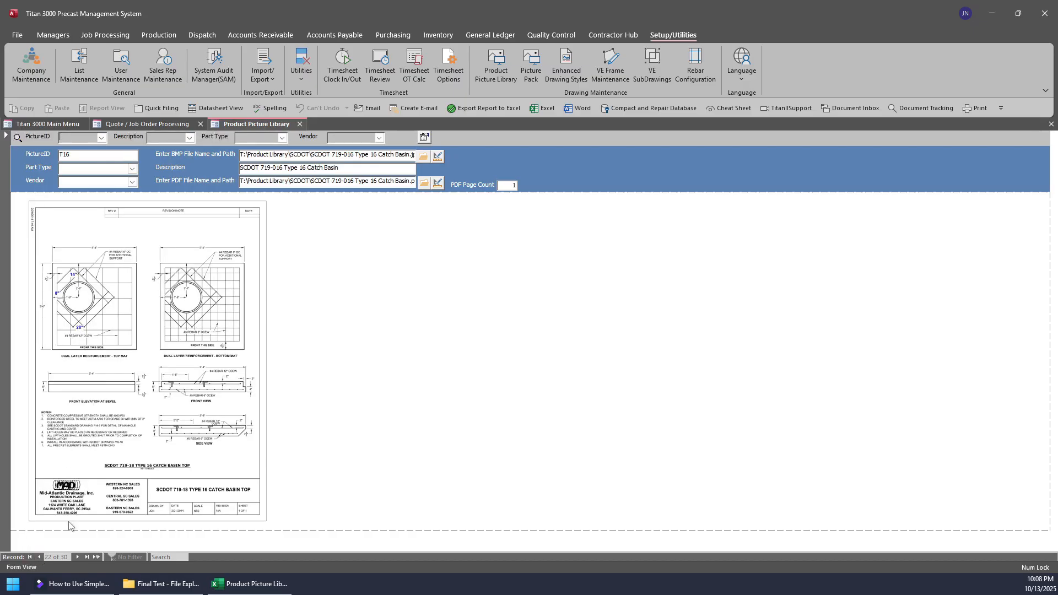
{"action": "left_click", "coordinate": [39, 557]}
{"action": "left_click", "coordinate": [39, 557]}
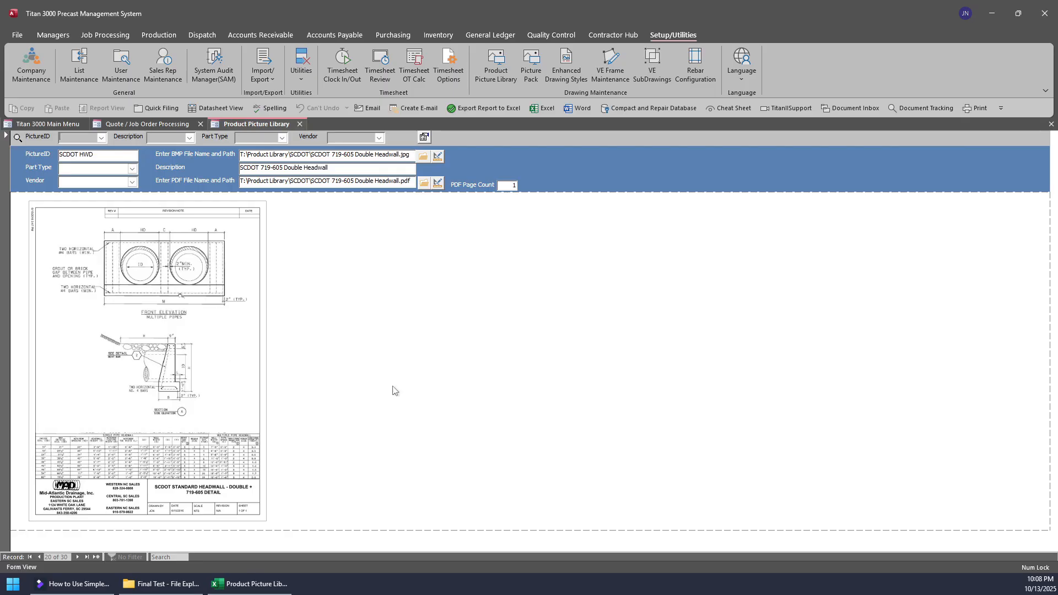
{"action": "left_click", "coordinate": [38, 557]}
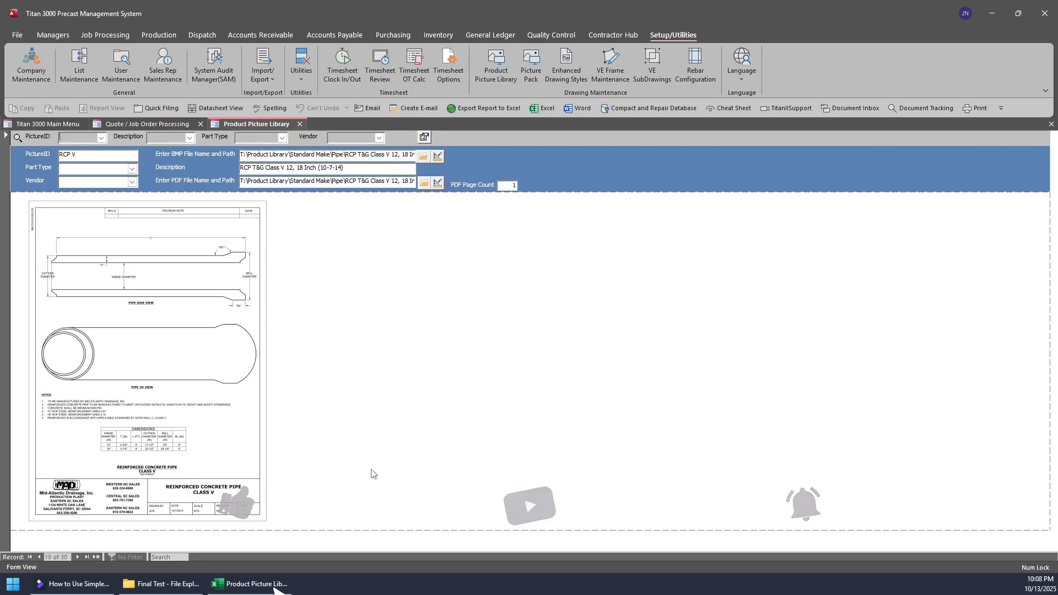